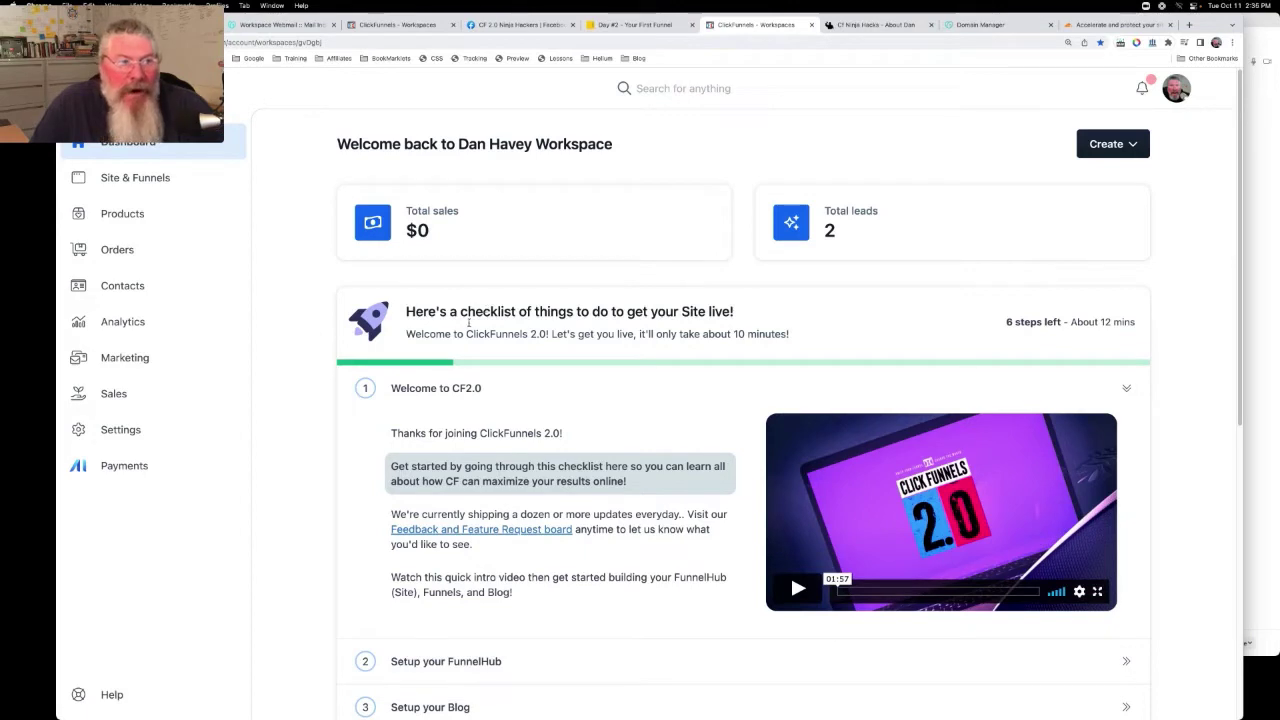
Open Site & Funnels to view the CF Ninja Hacks Home Page overview at hub.cfninjadesigns.com
{"action": "left_click", "coordinate": [78, 182]}
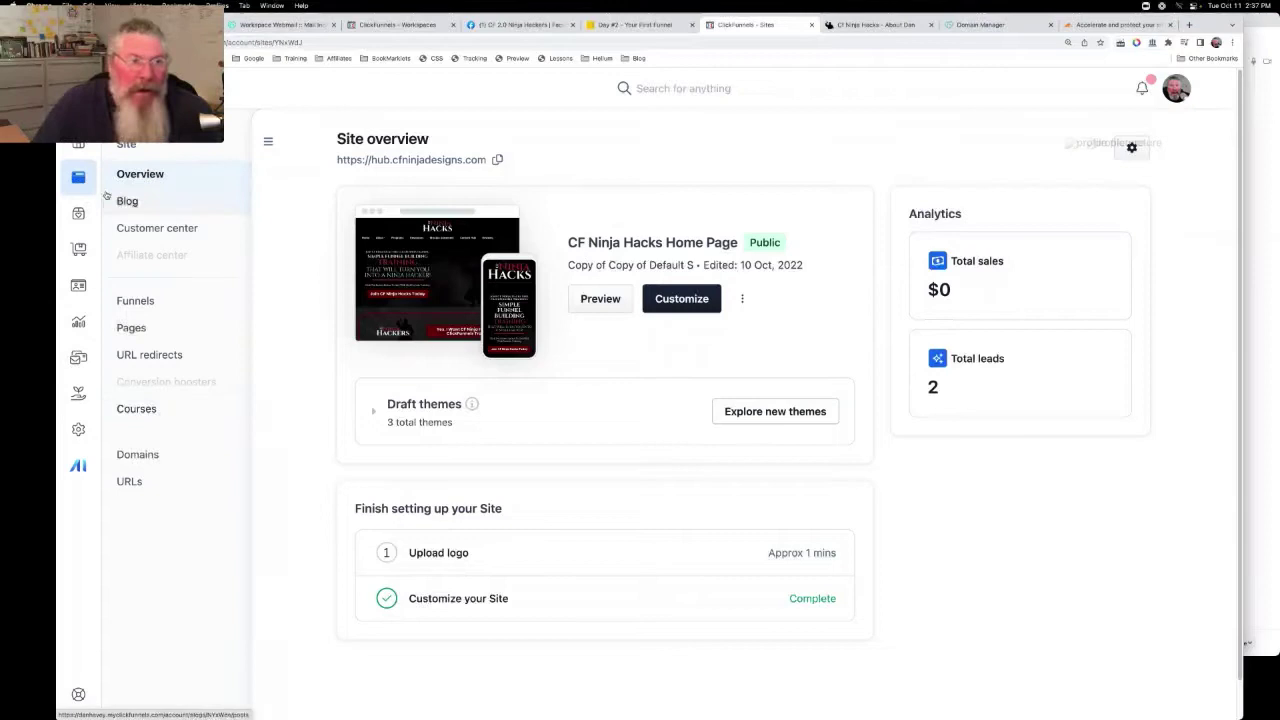
Go to Domains and start connecting an existing domain
{"action": "left_click", "coordinate": [132, 454]}
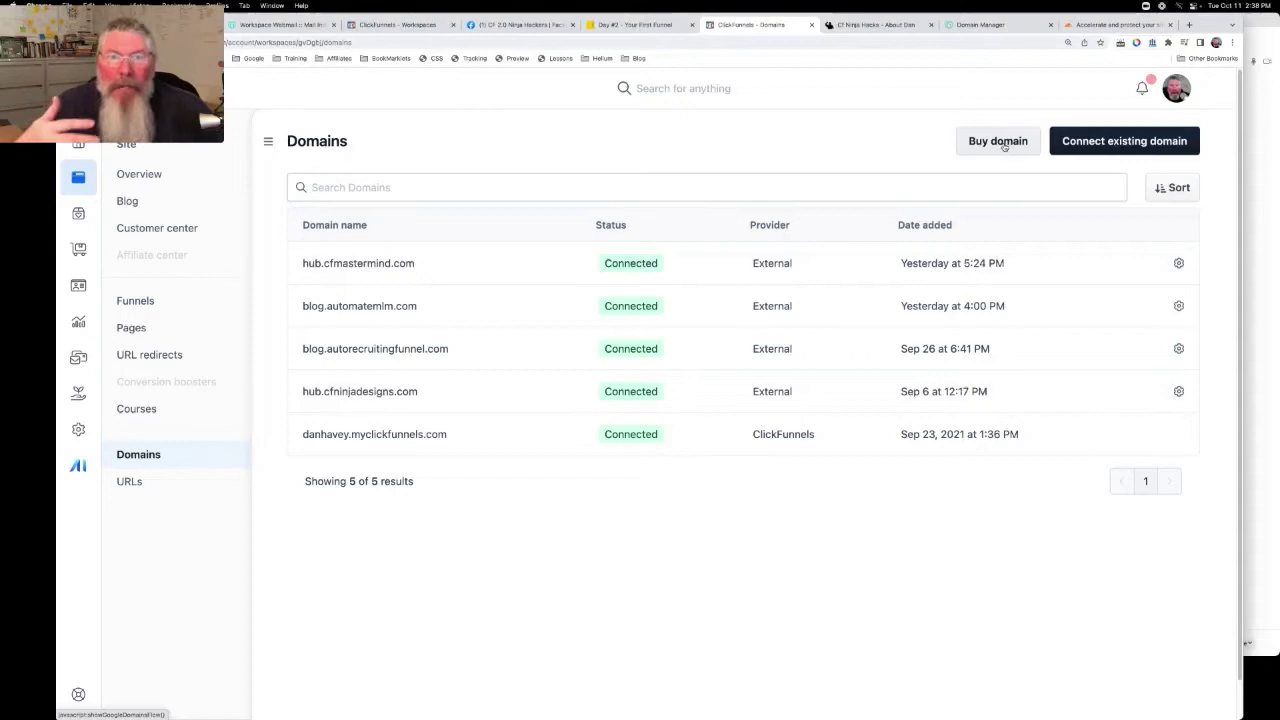
{"action": "left_click", "coordinate": [1080, 142]}
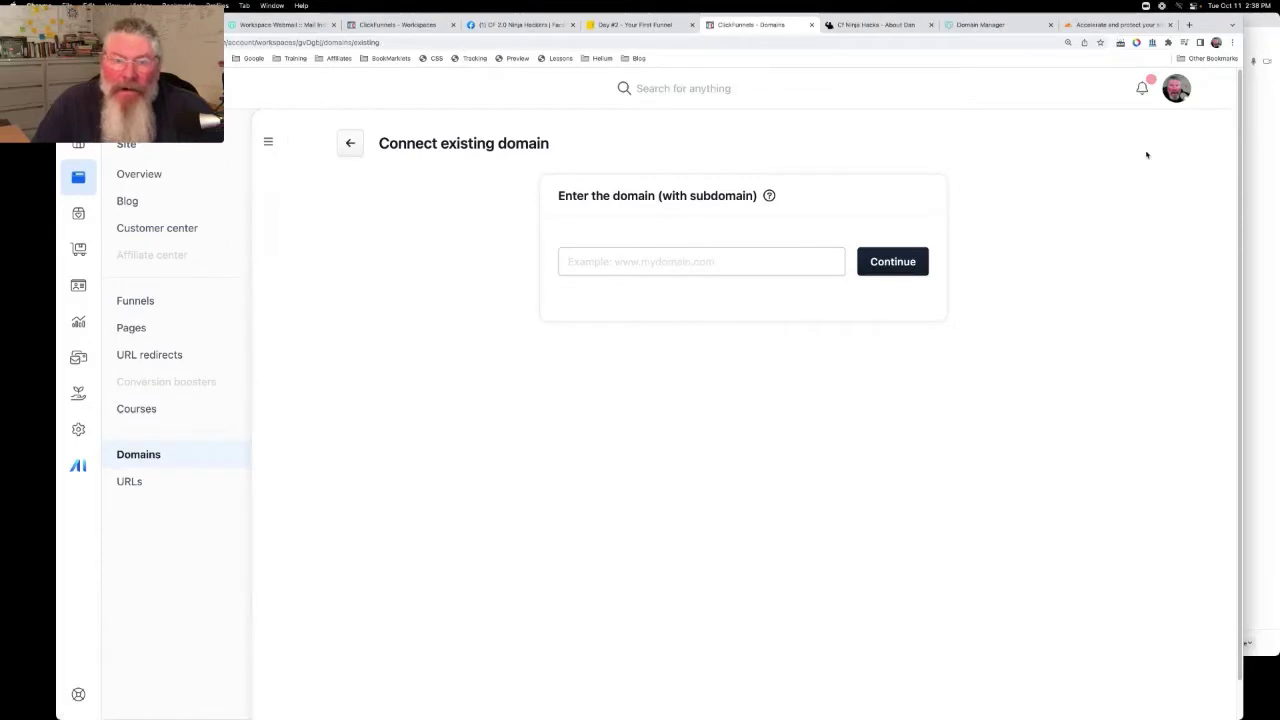
Copy cfninjahackersinnercircle.com from GoDaddy and paste it into the ClickFunnels domain field
{"action": "left_click", "coordinate": [990, 24]}
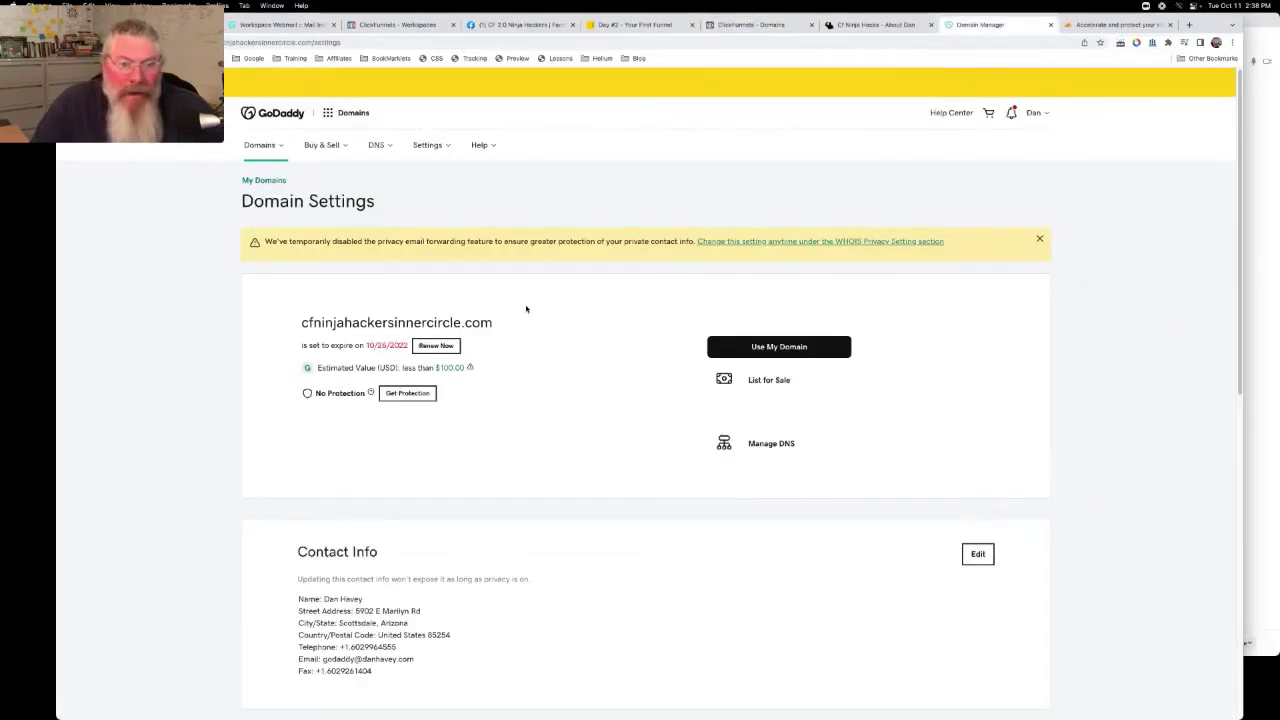
{"action": "left_click_drag", "start_coordinate": [498, 328], "coordinate": [302, 322]}
{"action": "key", "text": "super+c"}
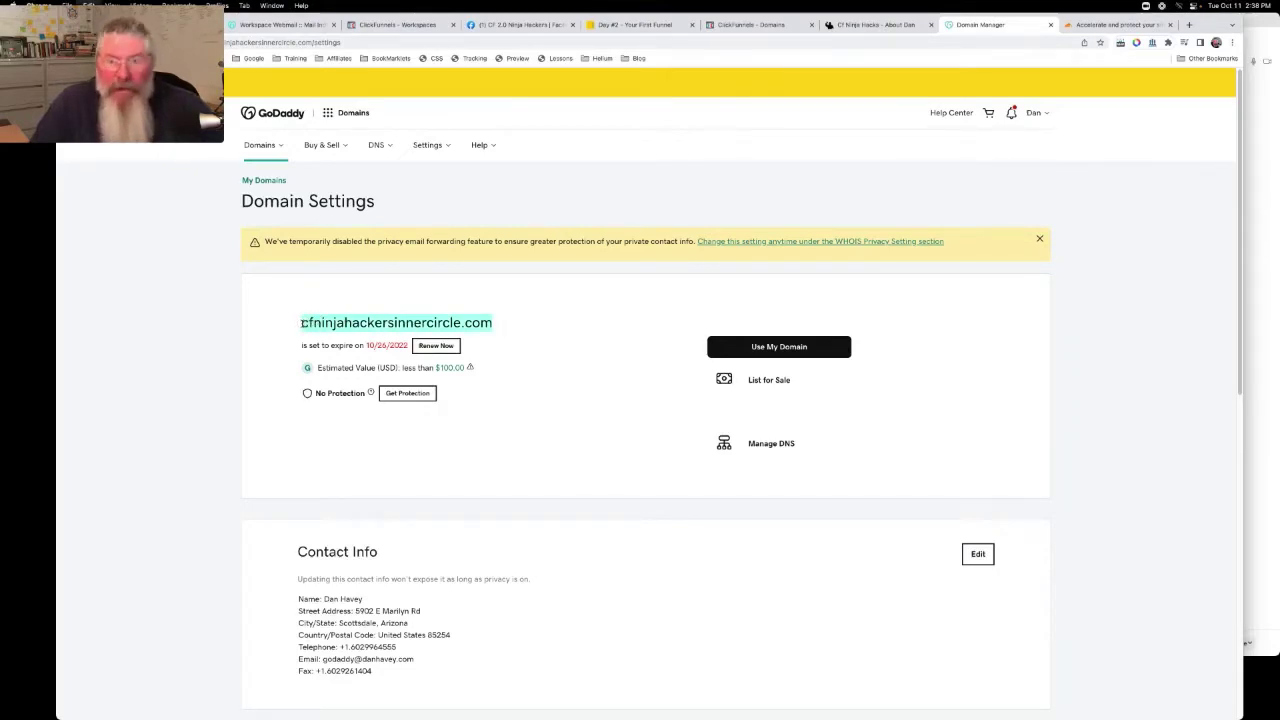
{"action": "left_click", "coordinate": [761, 27]}
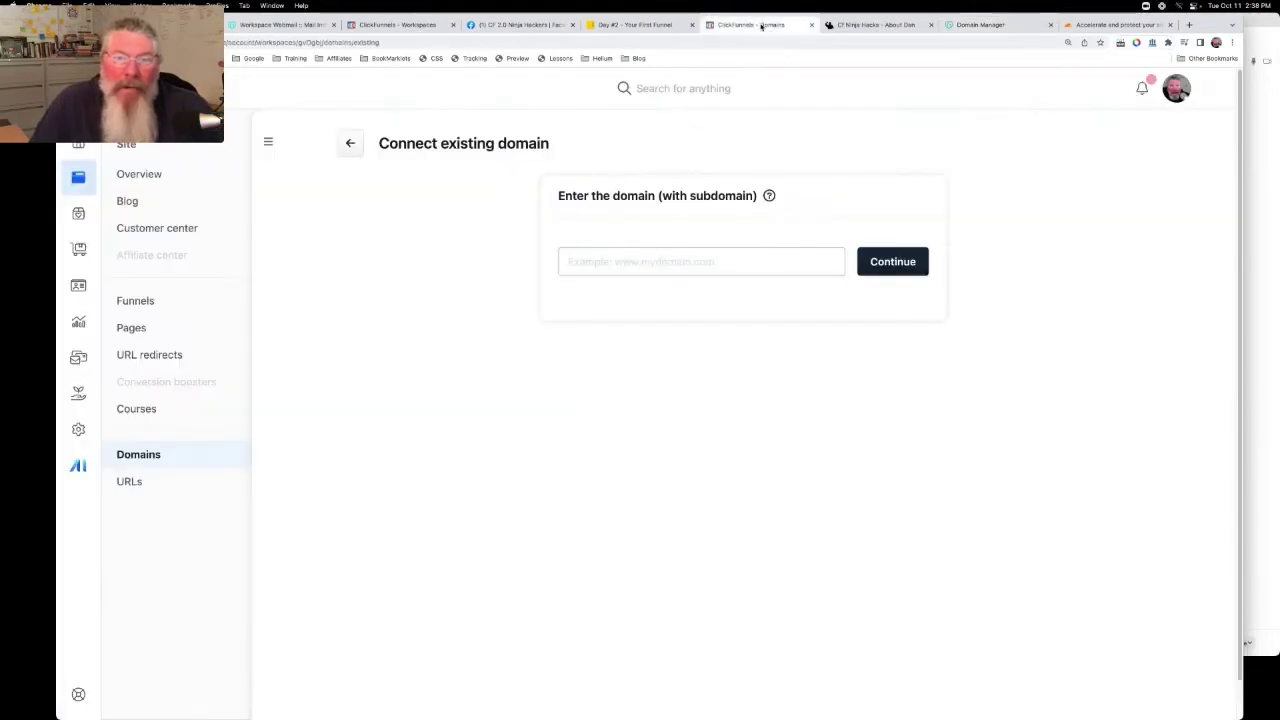
{"action": "left_click", "coordinate": [706, 259]}
{"action": "key", "text": "super+v"}
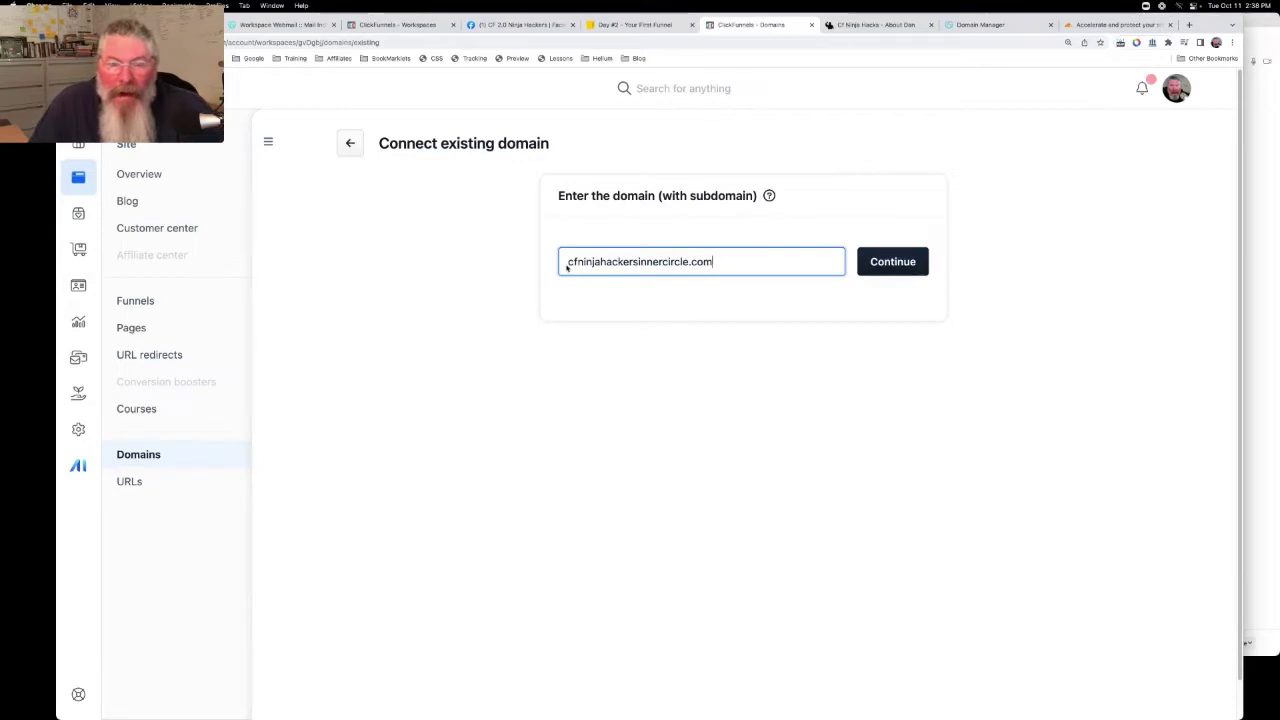
{"action": "left_click_drag", "start_coordinate": [658, 199], "coordinate": [758, 200]}
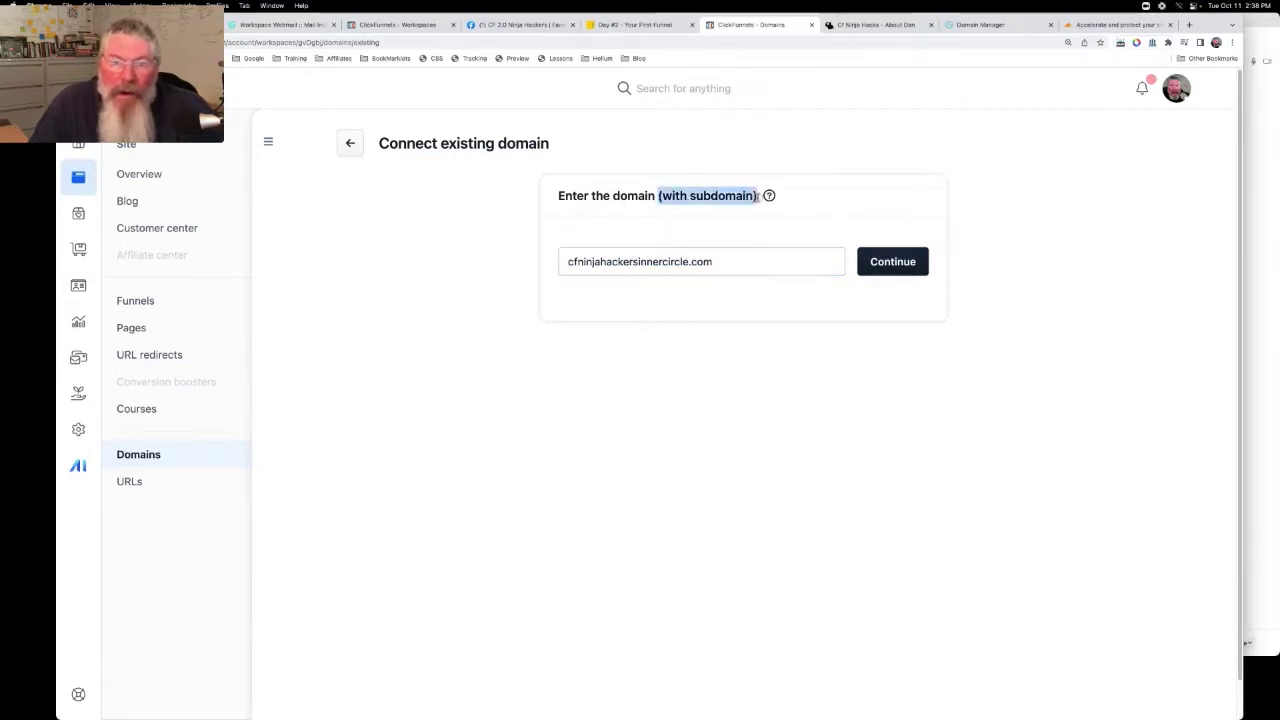
{"action": "left_click", "coordinate": [749, 224]}
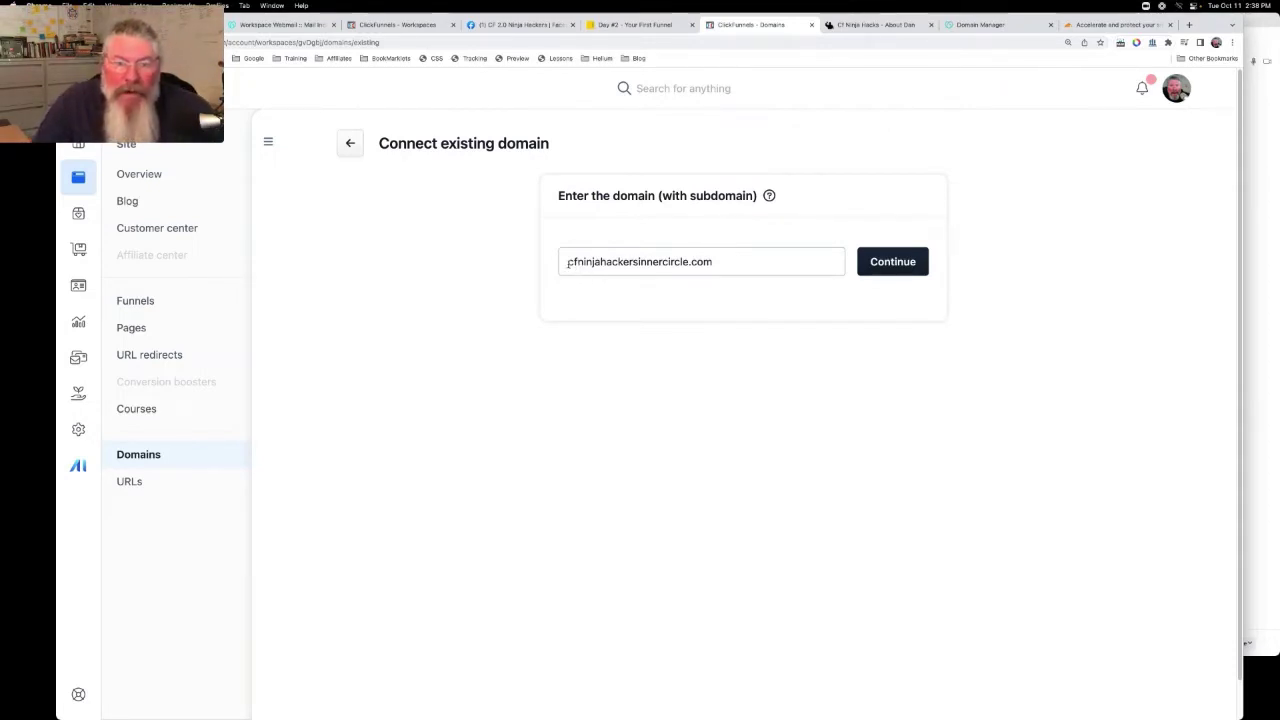
Prefix the domain with 'blog.' so it reads blog.cfninjahackersinnercircle.com
{"action": "left_click", "coordinate": [568, 263]}
{"action": "type", "text": "www."}
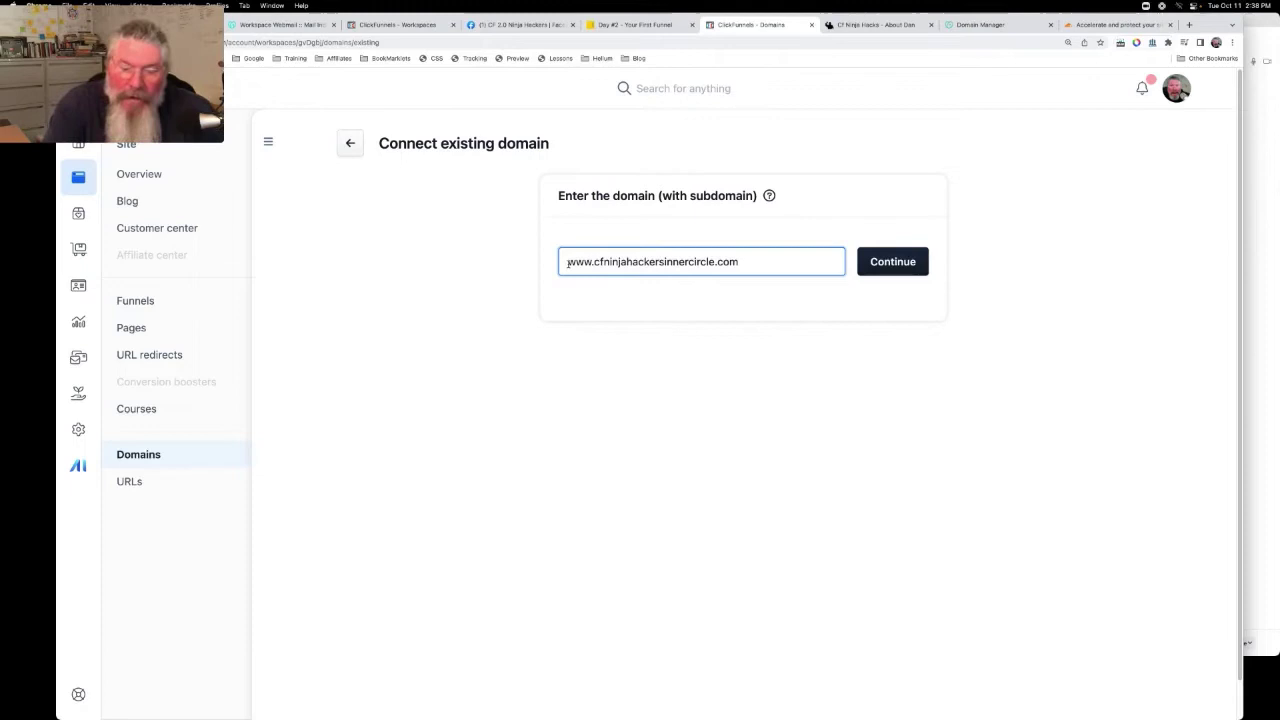
{"action": "key", "text": "BackSpace"}
{"action": "key", "text": "BackSpace"}
{"action": "key", "text": "BackSpace"}
{"action": "key", "text": "BackSpace"}
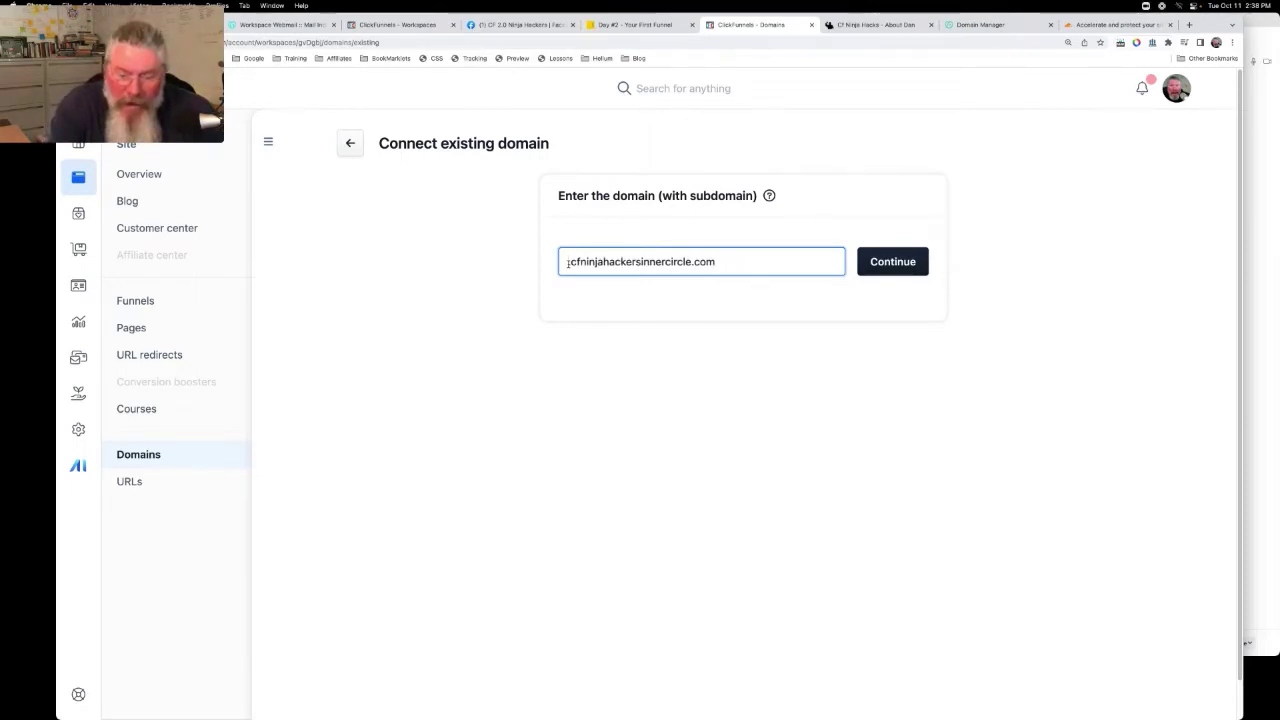
{"action": "type", "text": "hub."}
{"action": "key", "text": "BackSpace"}
{"action": "key", "text": "BackSpace"}
{"action": "key", "text": "BackSpace"}
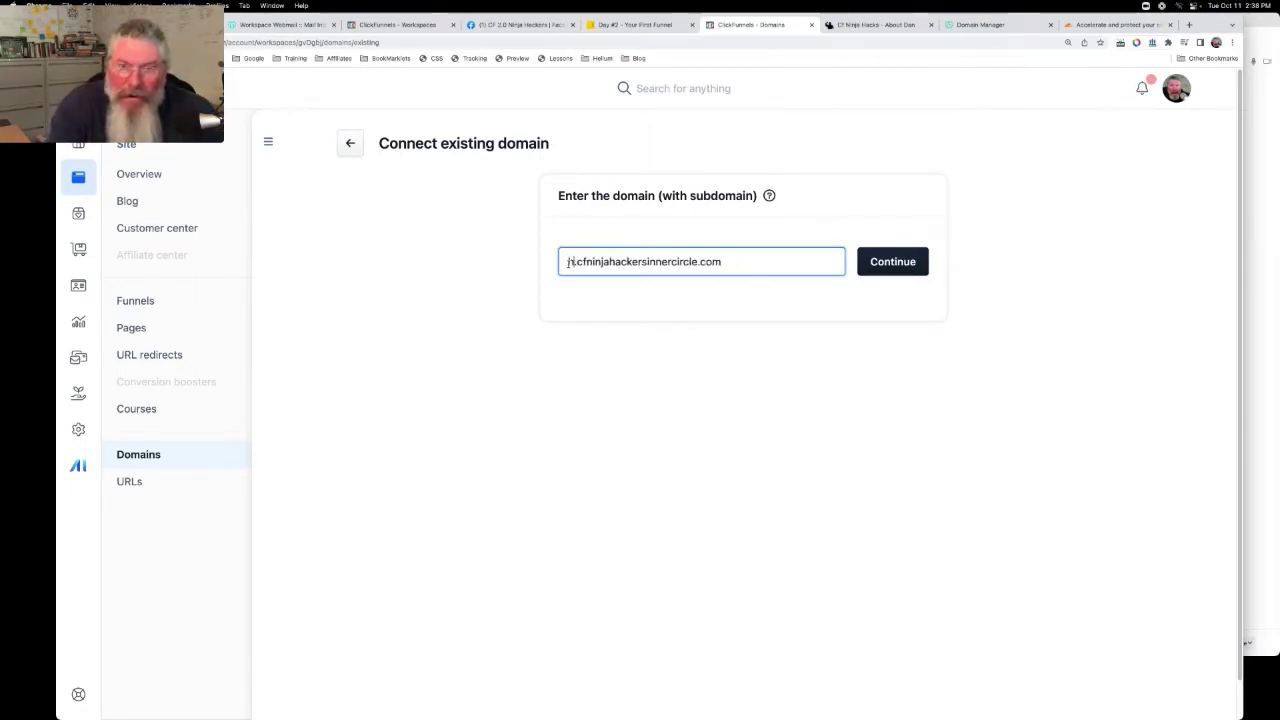
{"action": "type", "text": "blog"}
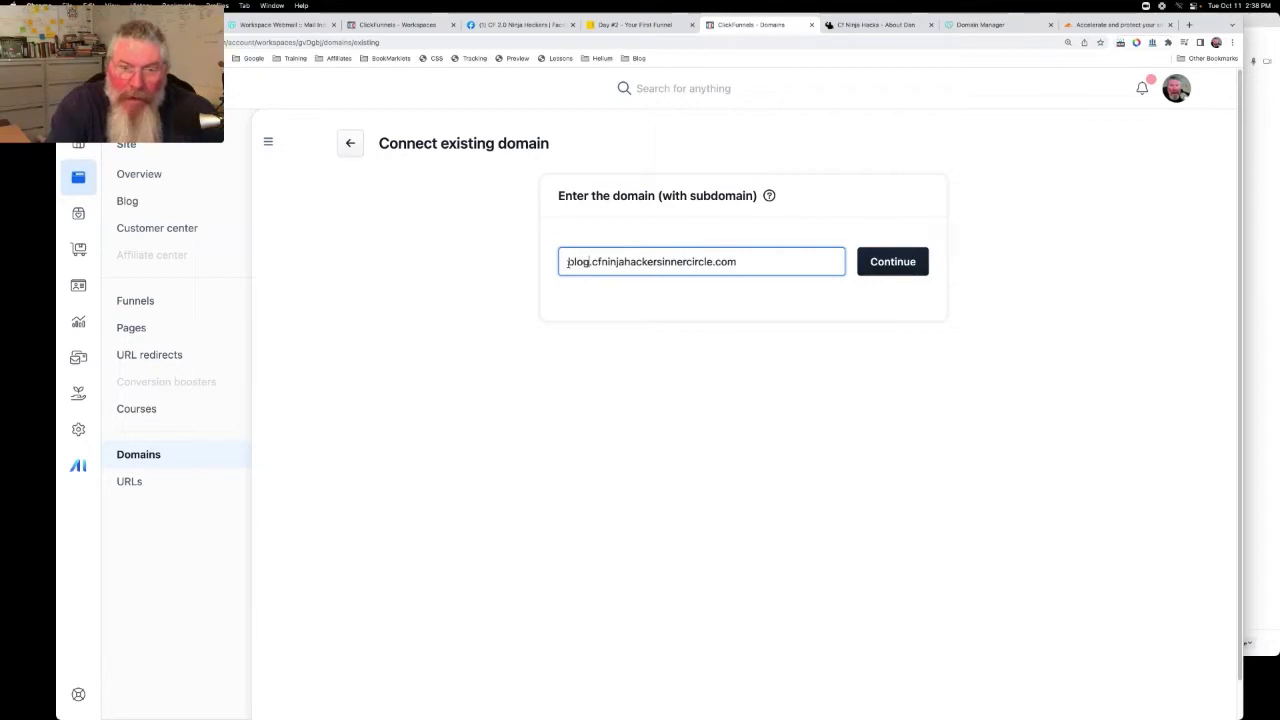
{"action": "key", "text": "BackSpace"}
{"action": "key", "text": "BackSpace"}
{"action": "key", "text": "BackSpace"}
{"action": "key", "text": "BackSpace"}
{"action": "key", "text": "Delete"}
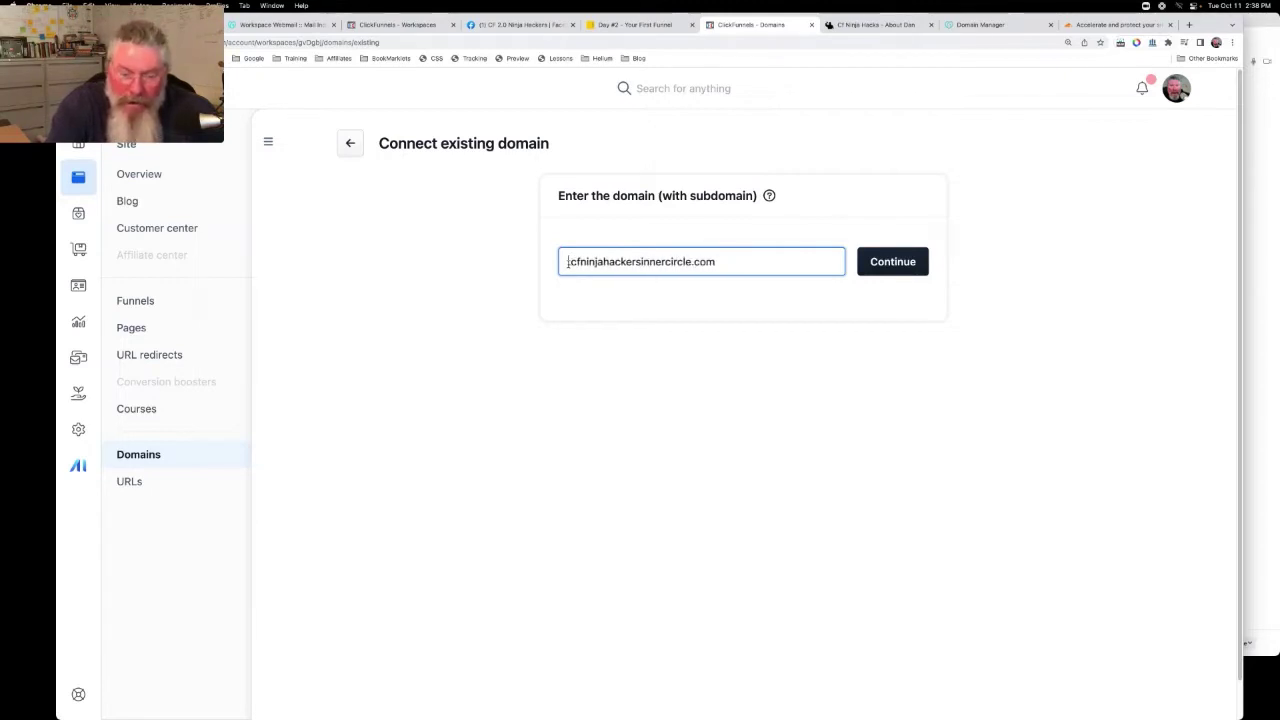
{"action": "type", "text": "bob."}
{"action": "key", "text": "BackSpace"}
{"action": "key", "text": "BackSpace"}
{"action": "key", "text": "BackSpace"}
{"action": "key", "text": "BackSpace"}
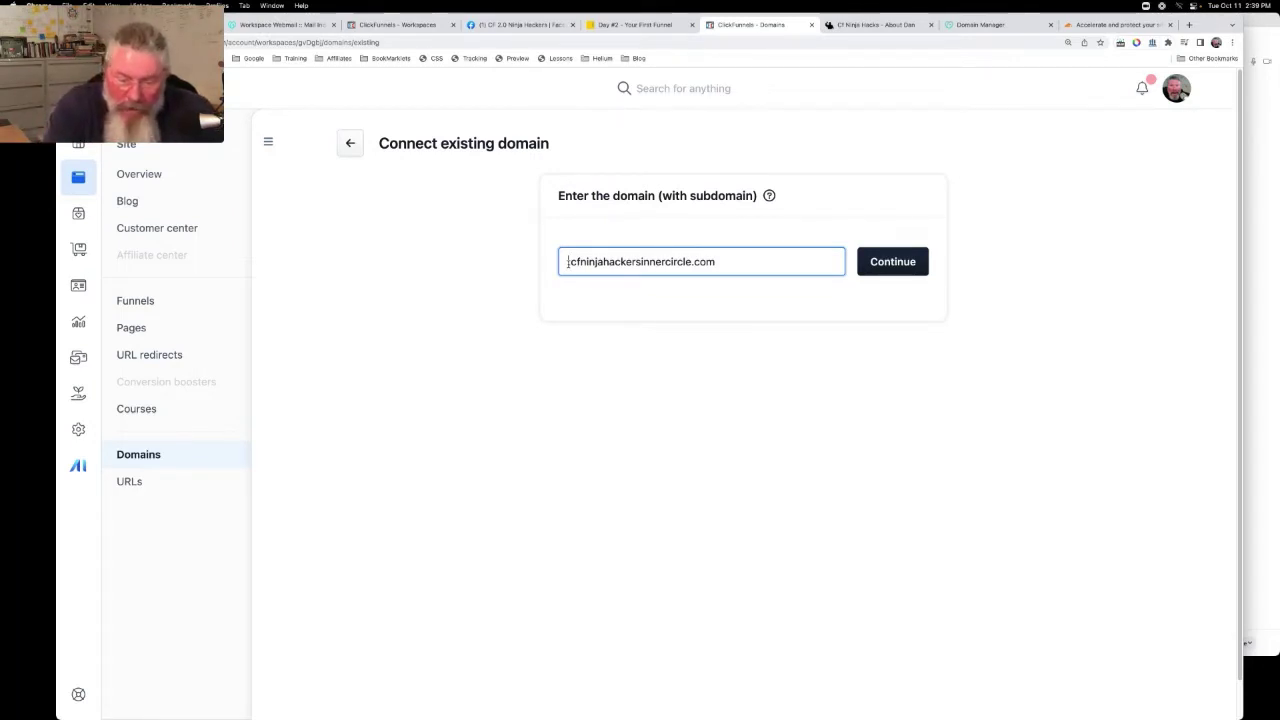
{"action": "type", "text": "blog."}
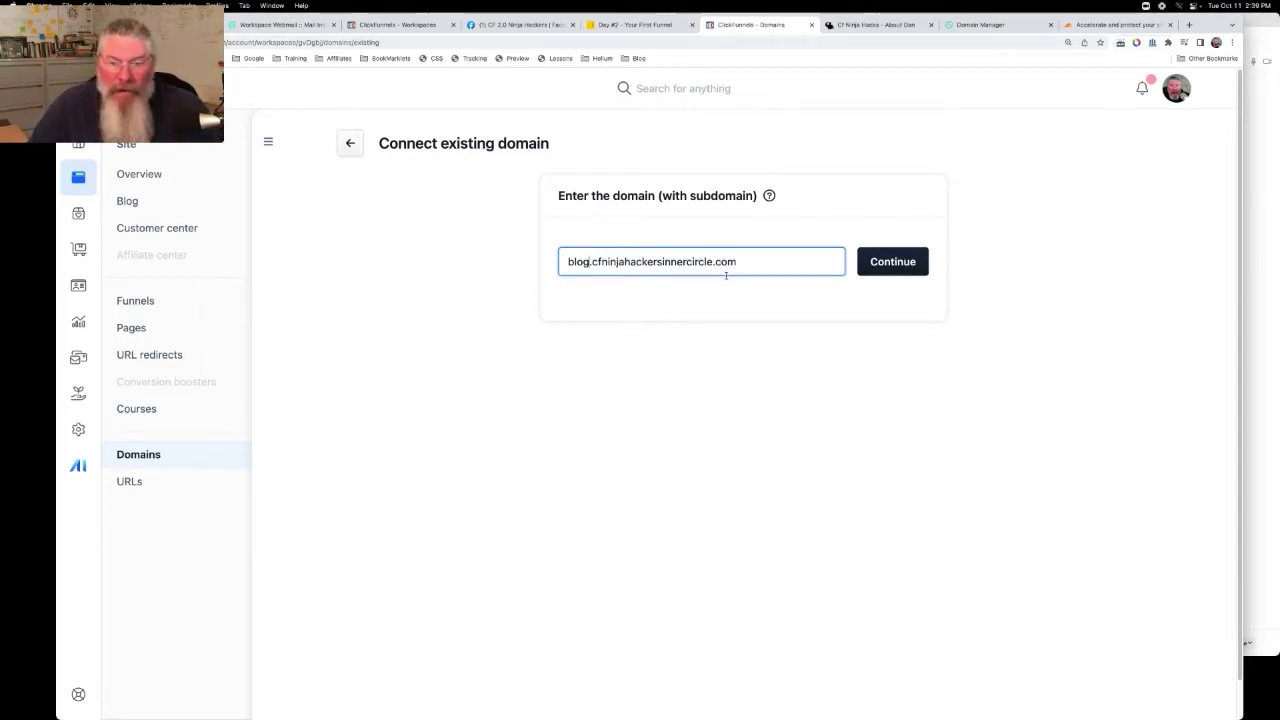
Open GoDaddy DNS management for cfninjahackersinnercircle.com and review its records down to nameservers ns75/ns76
{"action": "left_click", "coordinate": [983, 26]}
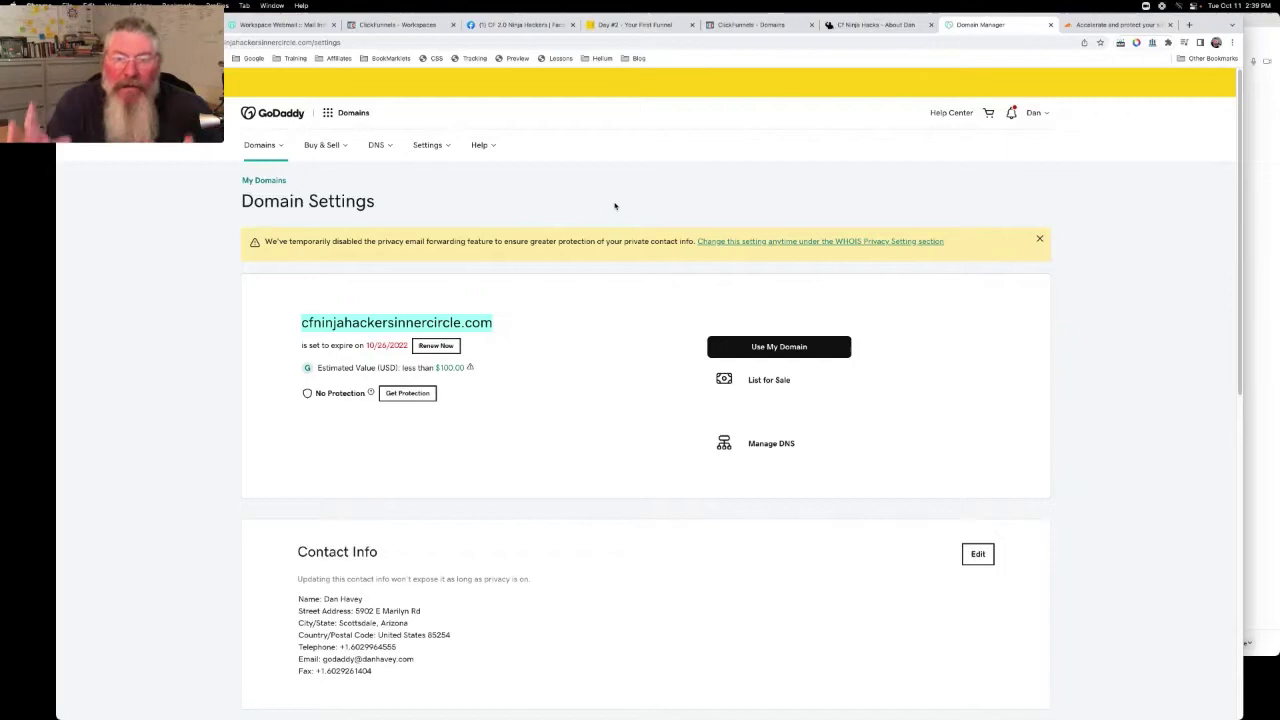
{"action": "left_click", "coordinate": [784, 446]}
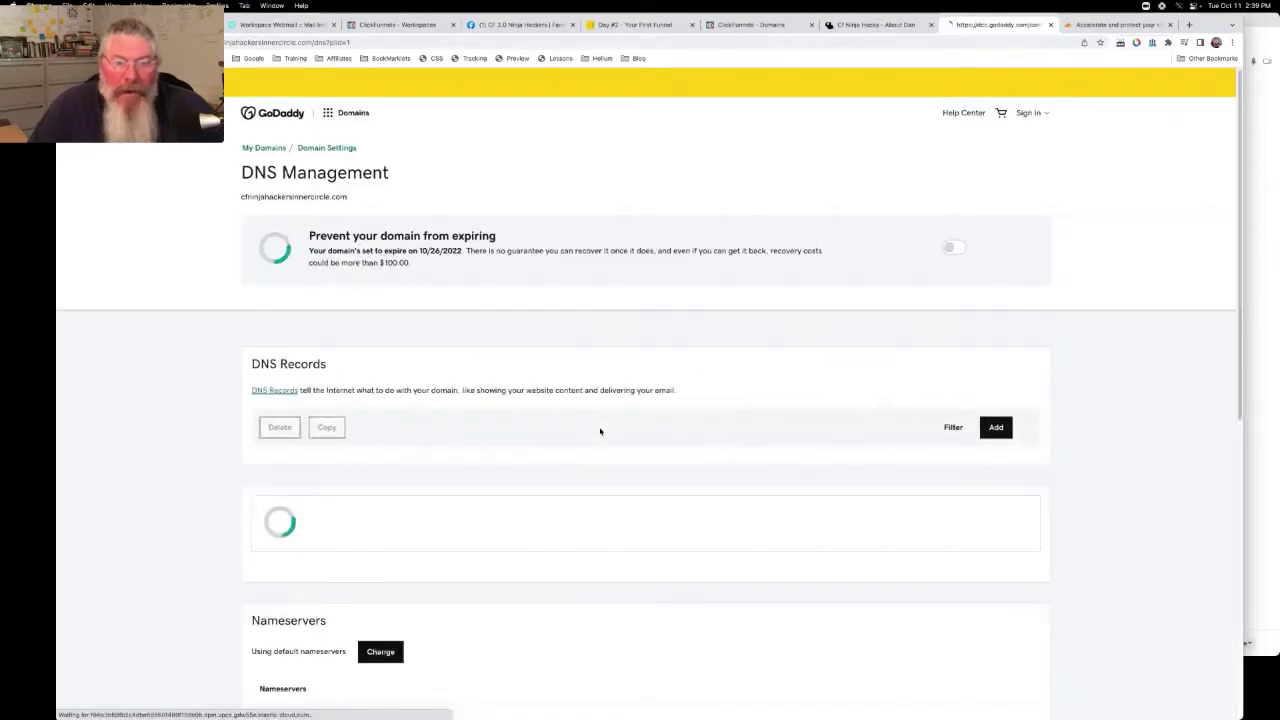
{"action": "scroll", "coordinate": [600, 431], "scroll_direction": "down", "scroll_amount": 3}
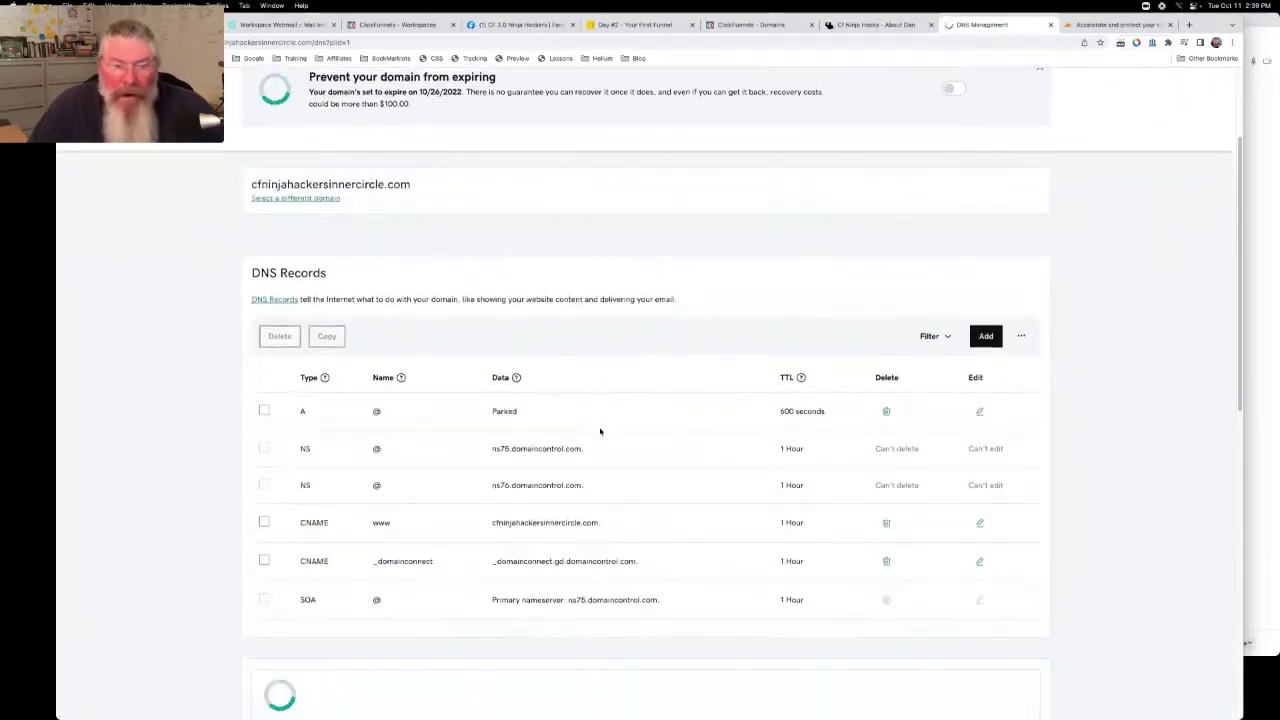
{"action": "scroll", "coordinate": [600, 431], "scroll_direction": "down", "scroll_amount": 3}
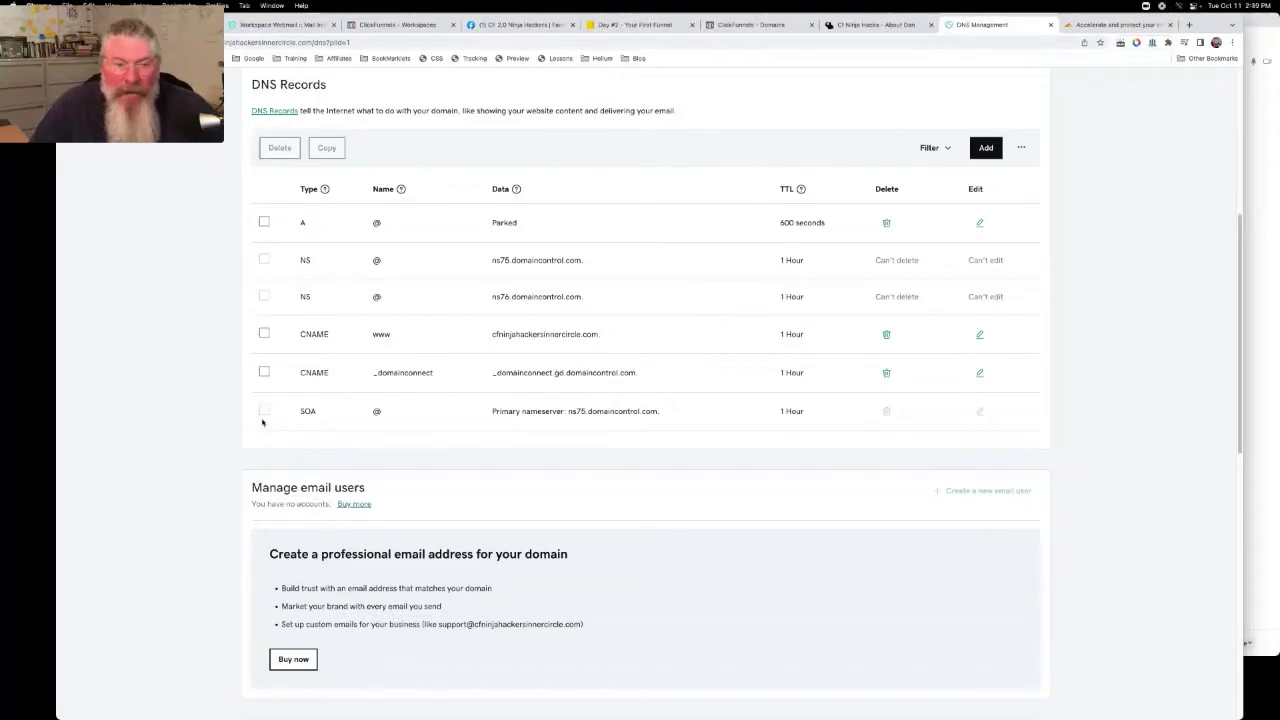
{"action": "scroll", "coordinate": [263, 423], "scroll_direction": "down", "scroll_amount": 2}
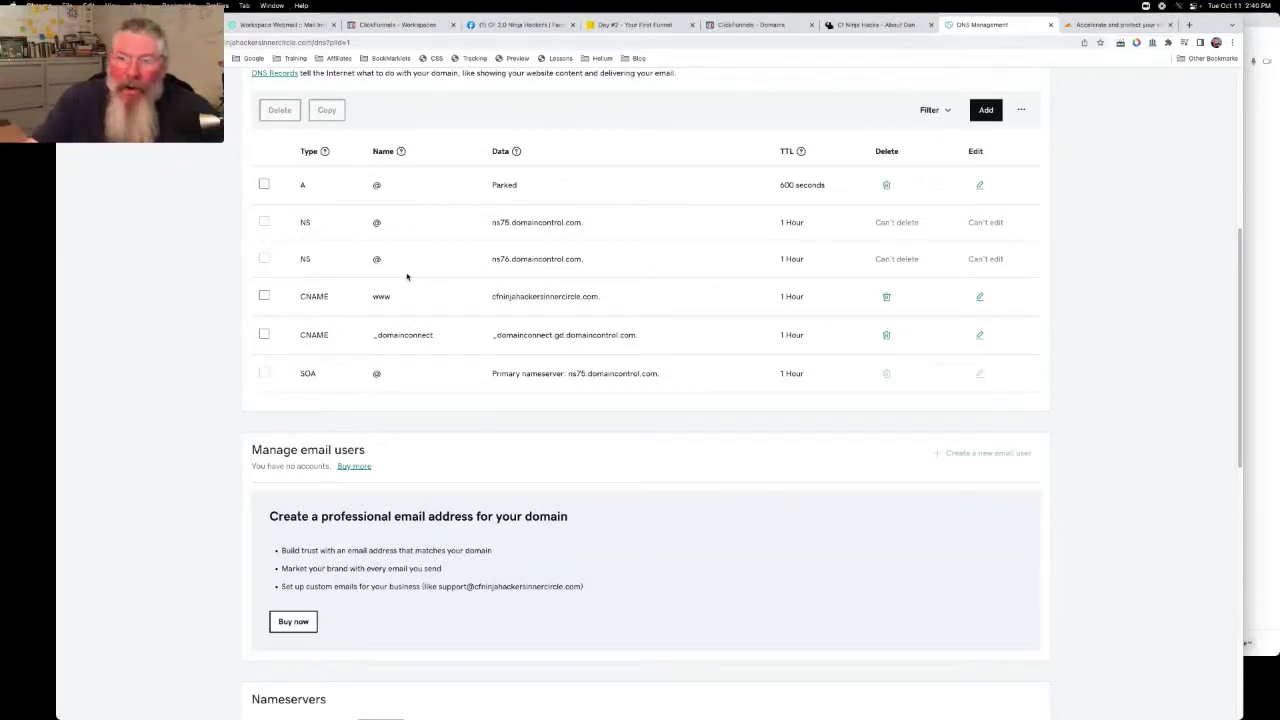
{"action": "scroll", "coordinate": [423, 285], "scroll_direction": "down", "scroll_amount": 5}
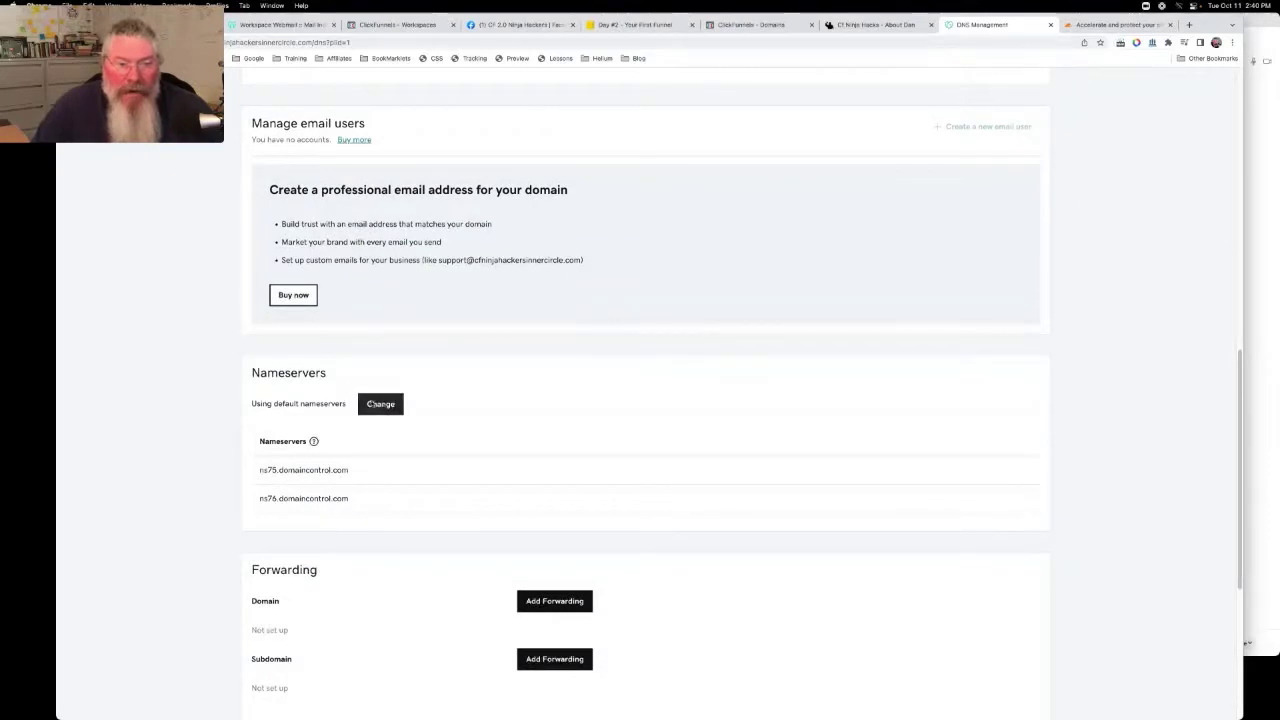
Choose to enter custom nameservers in GoDaddy, then go to Cloudflare's add-site page
{"action": "left_click", "coordinate": [380, 406]}
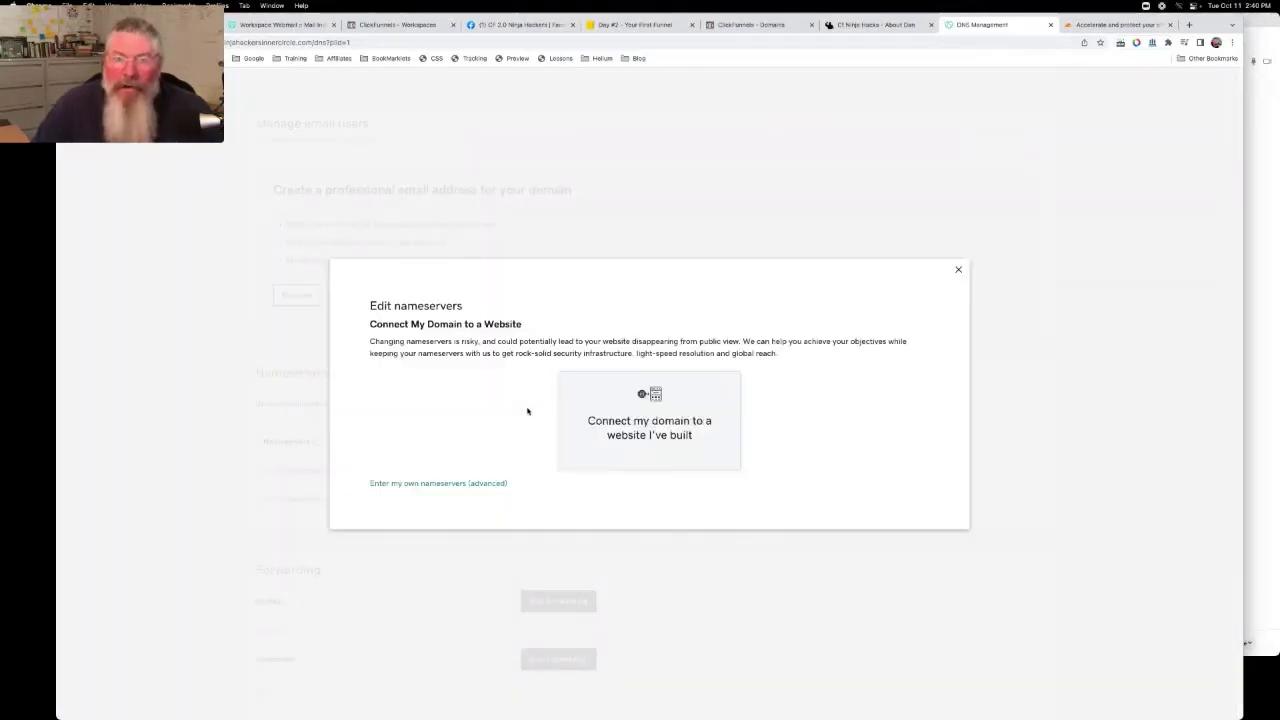
{"action": "left_click", "coordinate": [474, 484]}
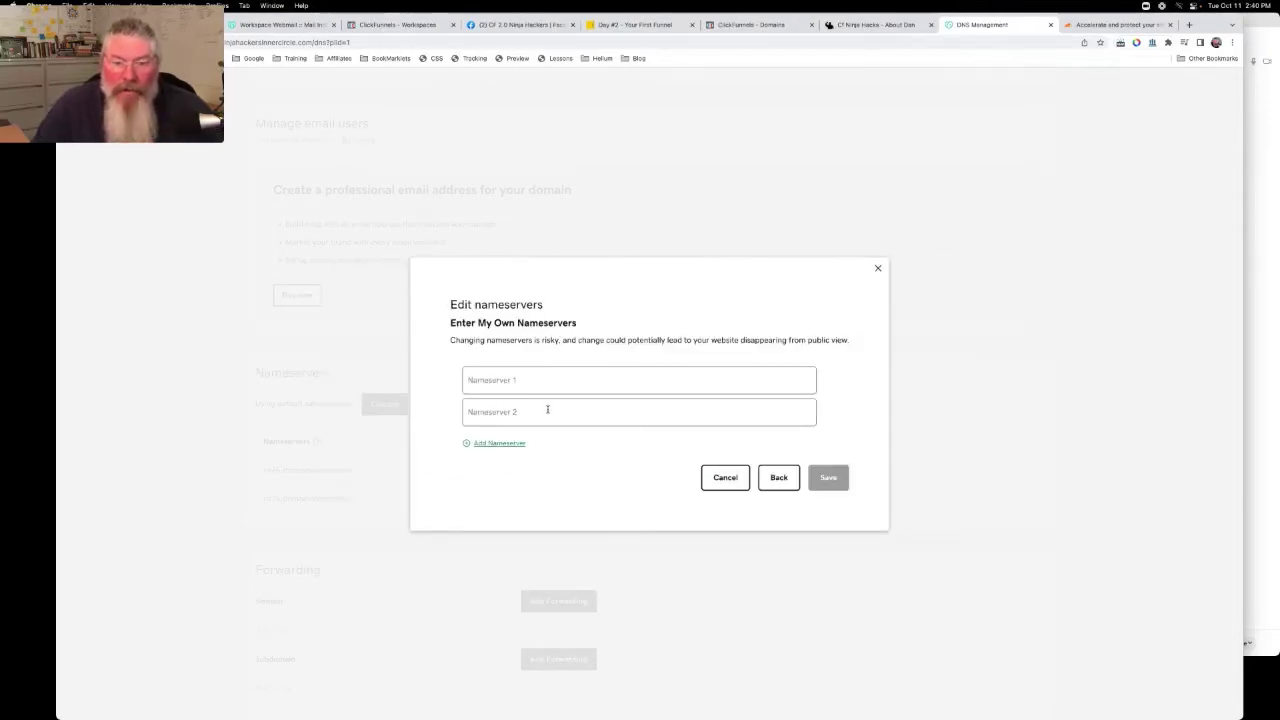
{"action": "left_click", "coordinate": [1108, 25]}
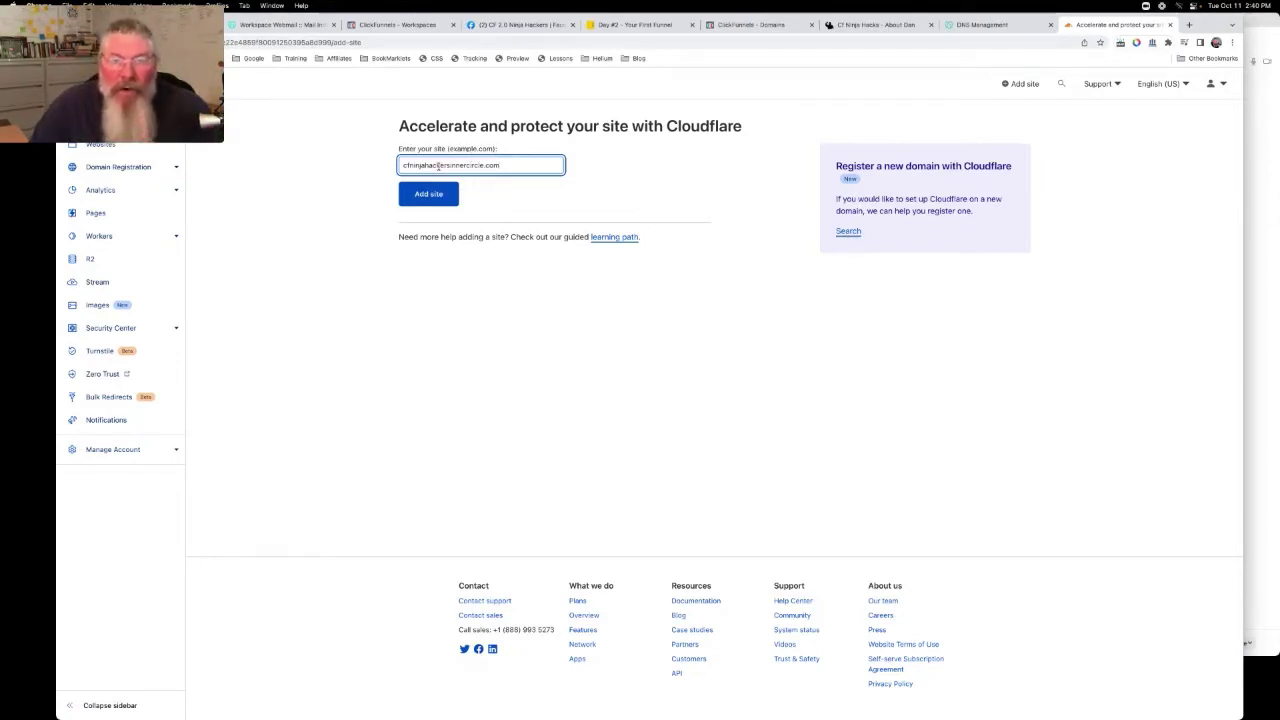
Add cfninjahackersinnercircle.com to Cloudflare on the Free plan
{"action": "left_click", "coordinate": [434, 198]}
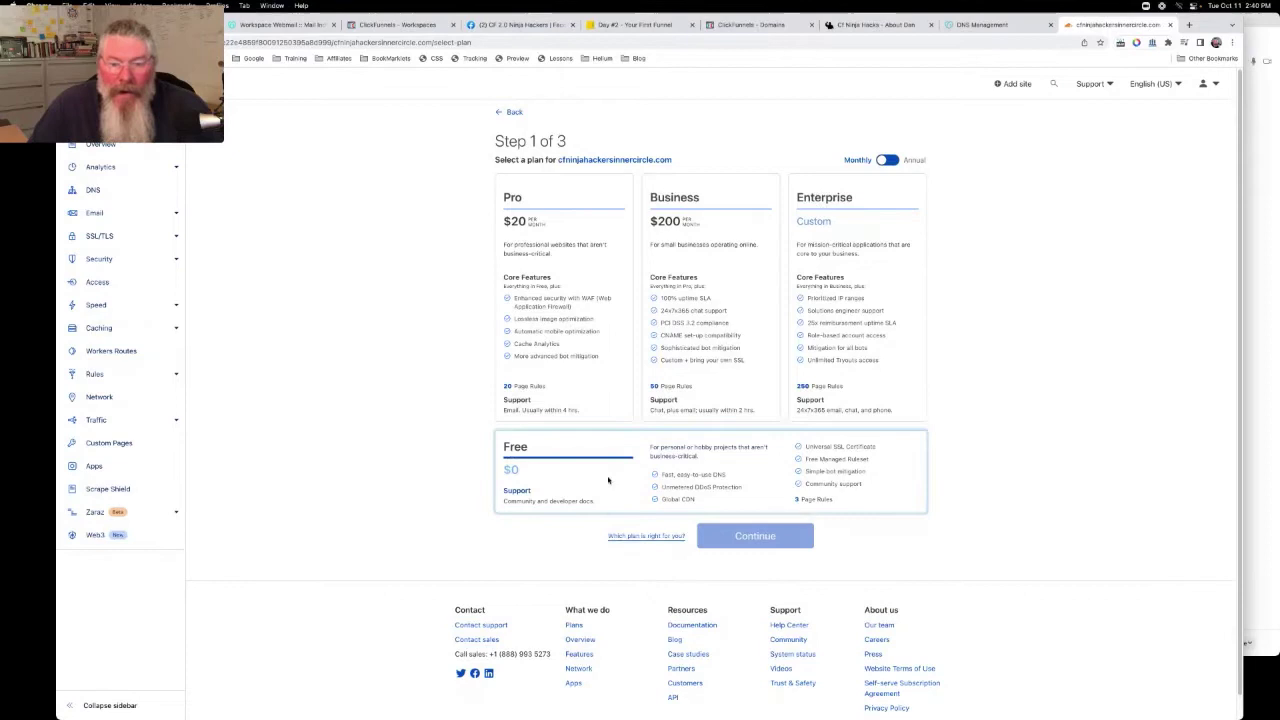
{"action": "left_click", "coordinate": [611, 478]}
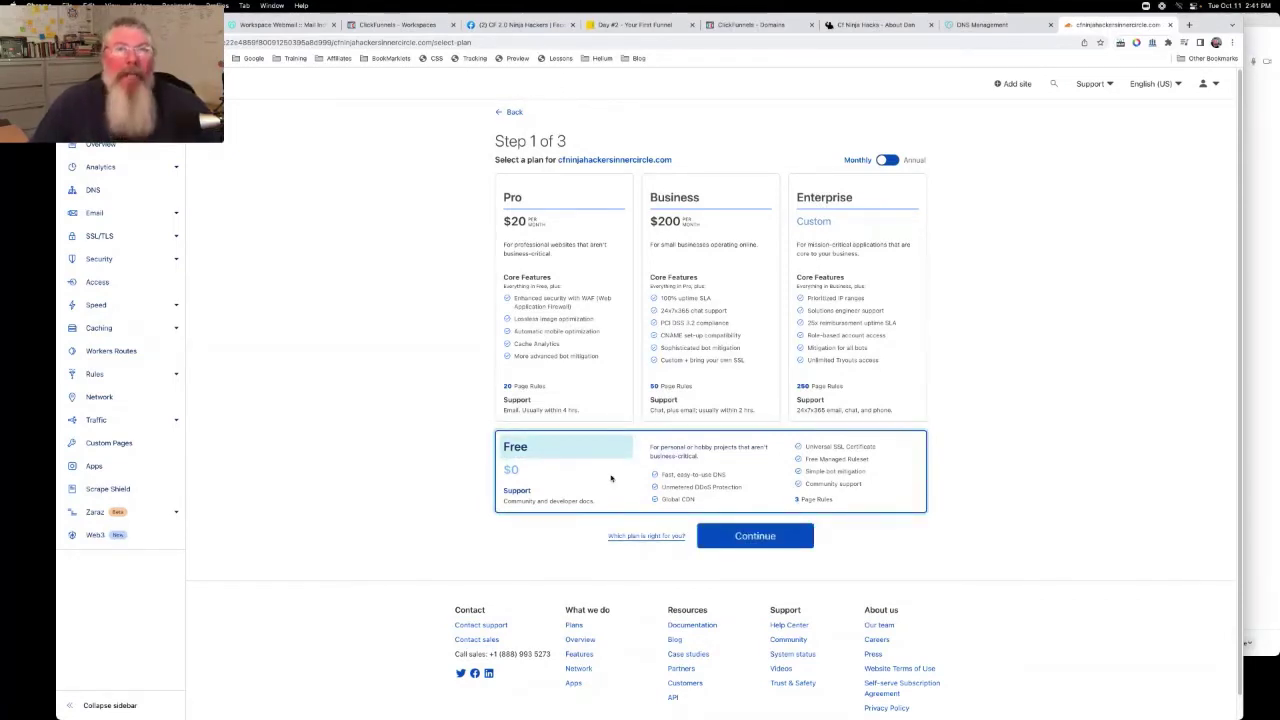
{"action": "left_click", "coordinate": [730, 540]}
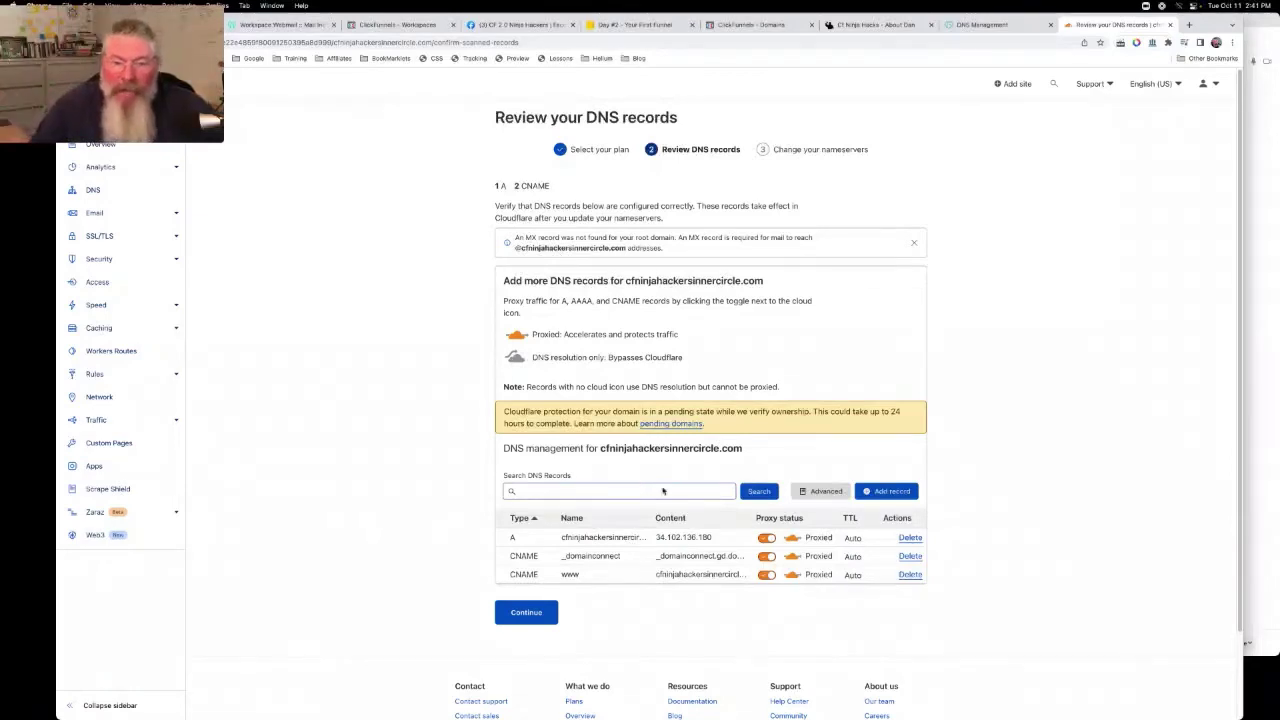
{"action": "left_click", "coordinate": [1000, 25]}
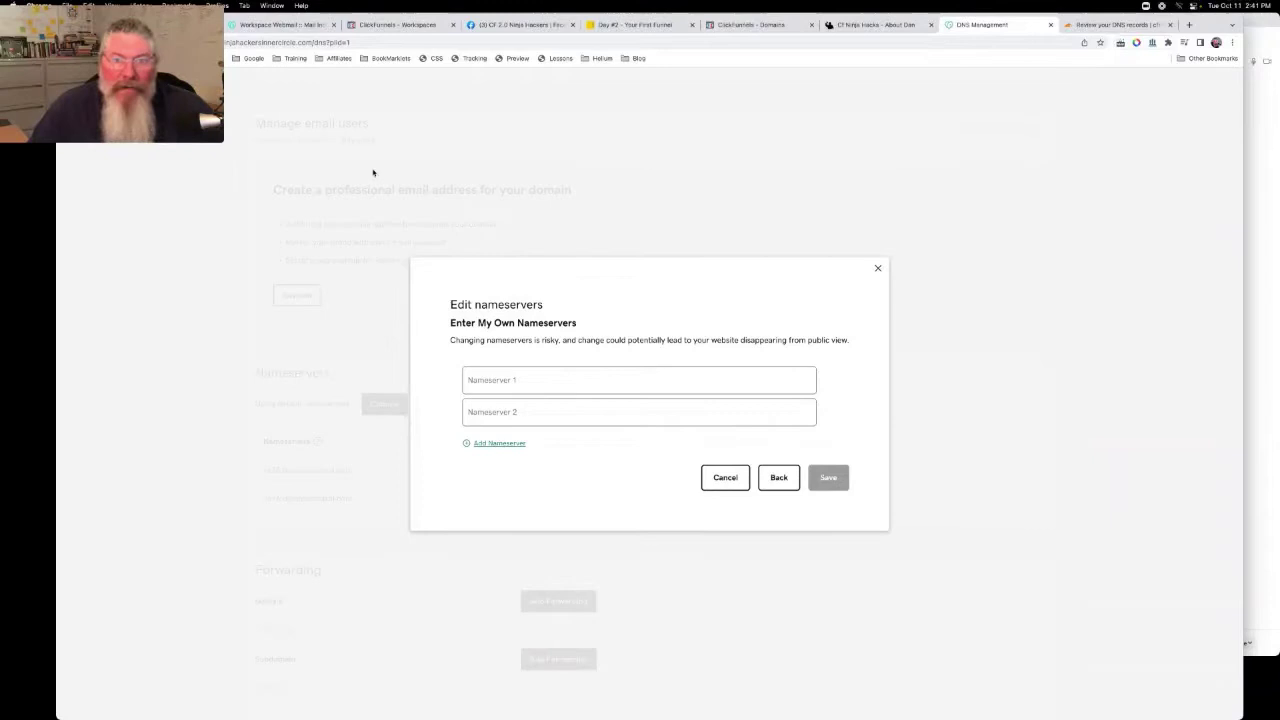
{"action": "left_click", "coordinate": [1110, 24]}
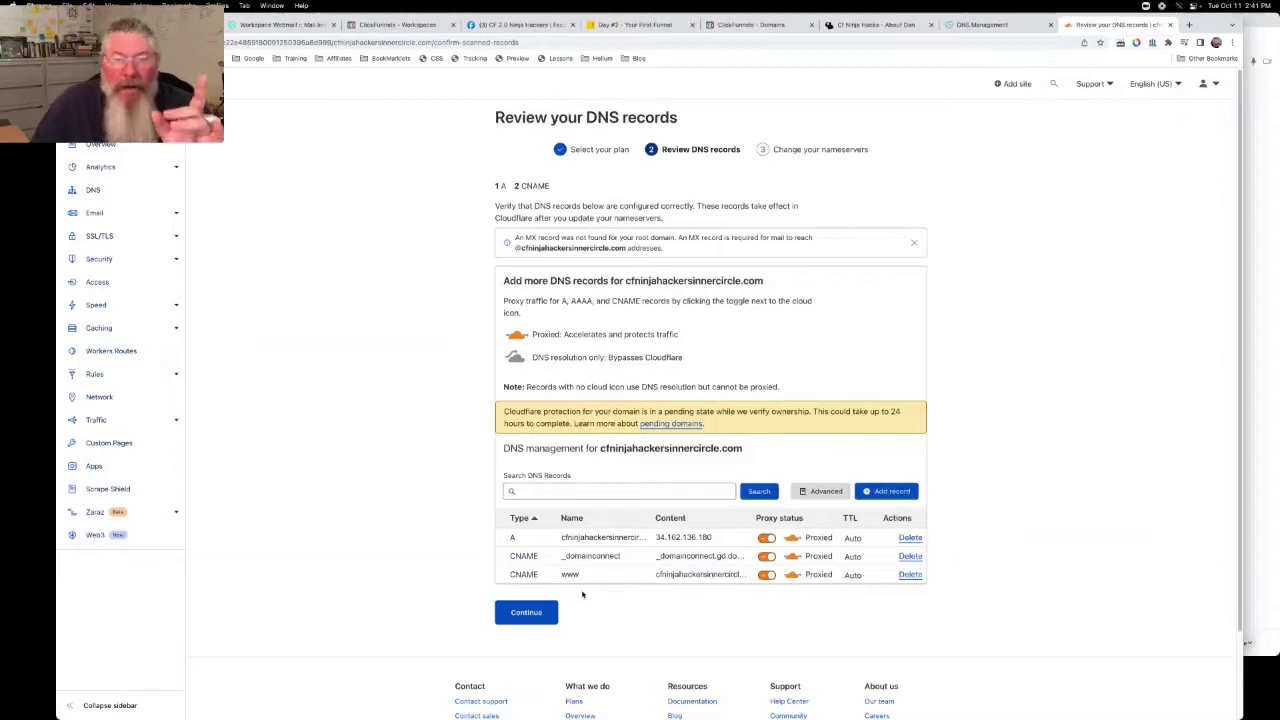
Delete the root domain's A record from Cloudflare's DNS review
{"action": "left_click", "coordinate": [909, 539]}
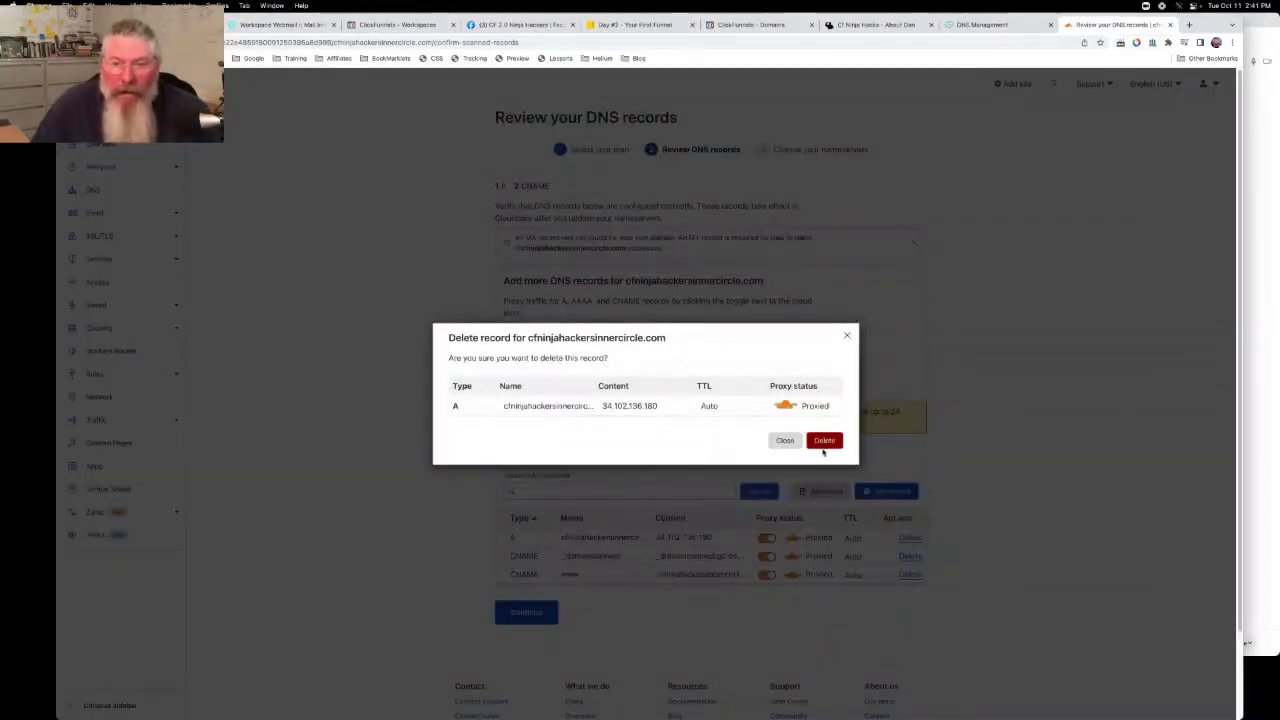
{"action": "left_click", "coordinate": [824, 442]}
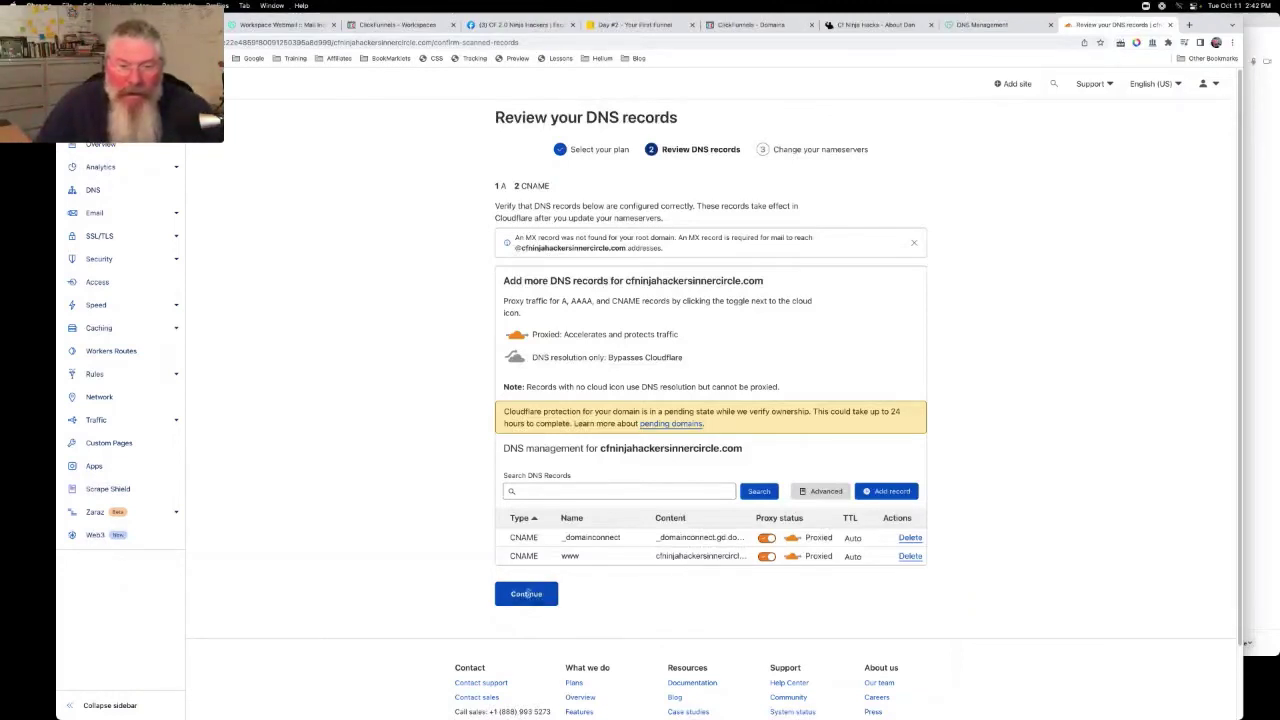
Enter Cloudflare's ed.ns.cloudflare.com as GoDaddy Nameserver 1
{"action": "left_click", "coordinate": [527, 594]}
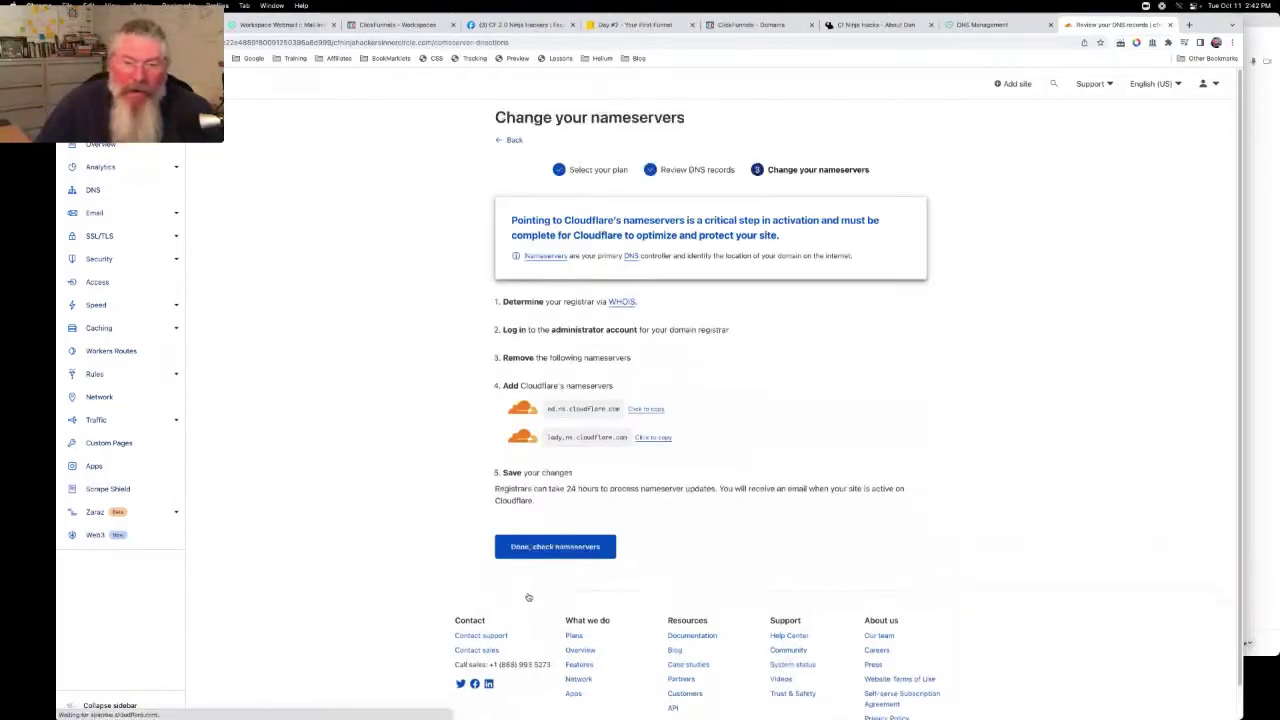
{"action": "left_click", "coordinate": [646, 421]}
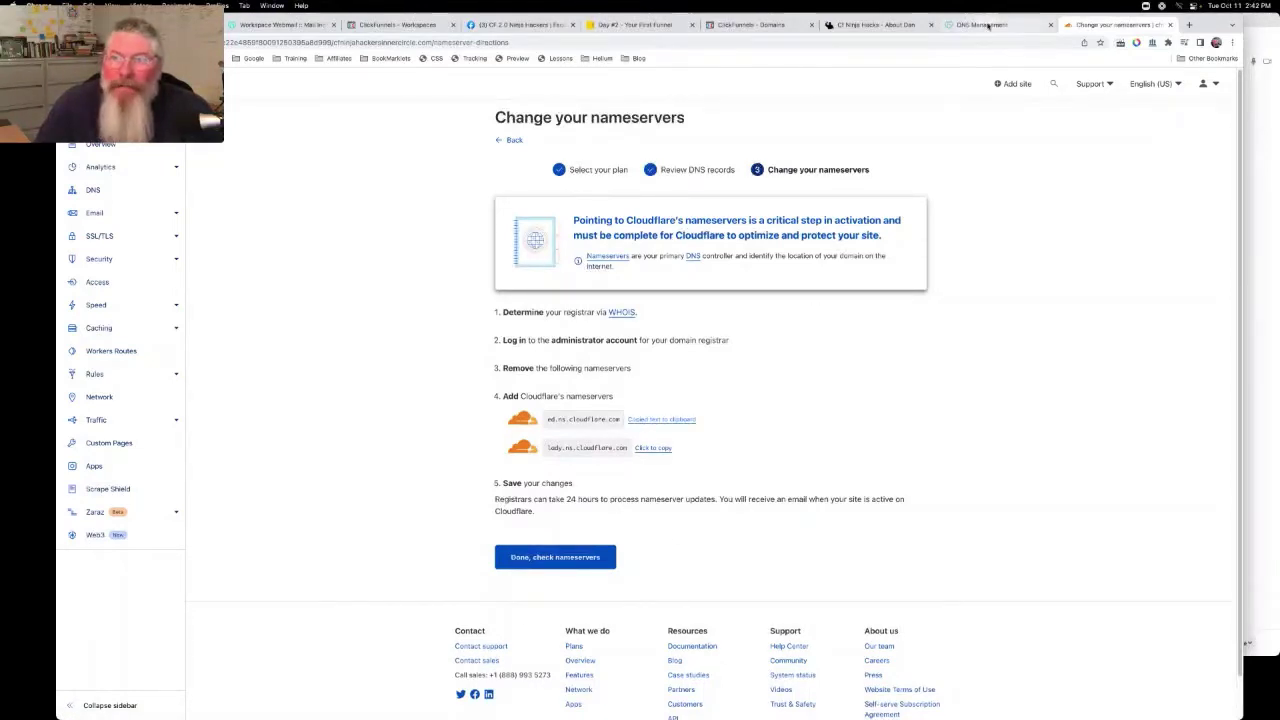
{"action": "left_click", "coordinate": [985, 25]}
{"action": "left_click", "coordinate": [574, 380]}
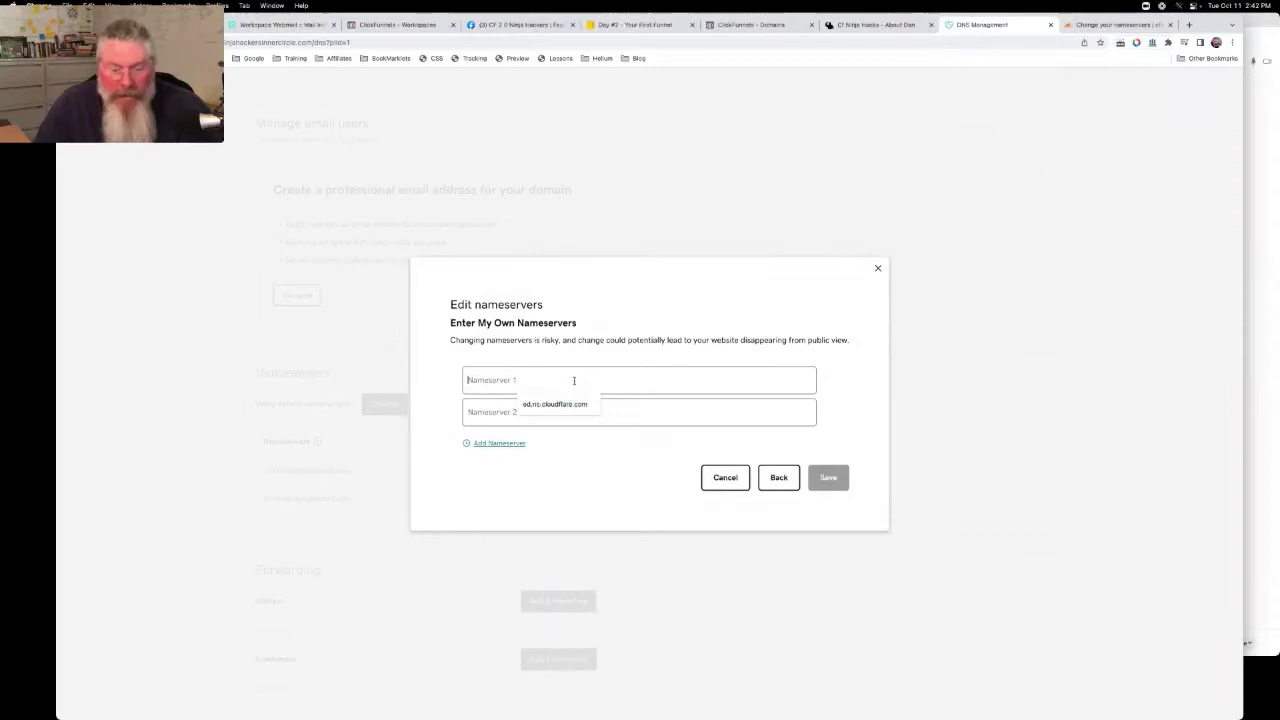
{"action": "type", "text": "ed.ns.cloudflare.com"}
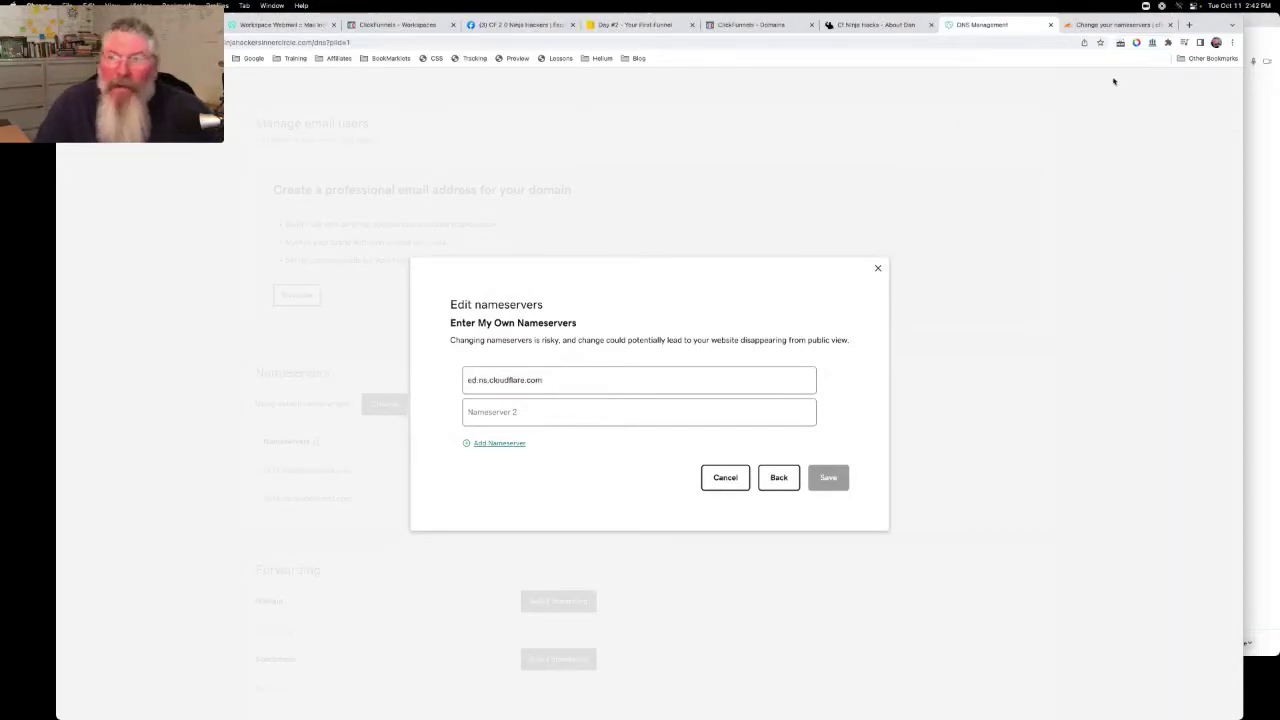
Enter lady.ns.cloudflare.com as Nameserver 2, save, and confirm the nameserver update
{"action": "left_click", "coordinate": [1115, 24]}
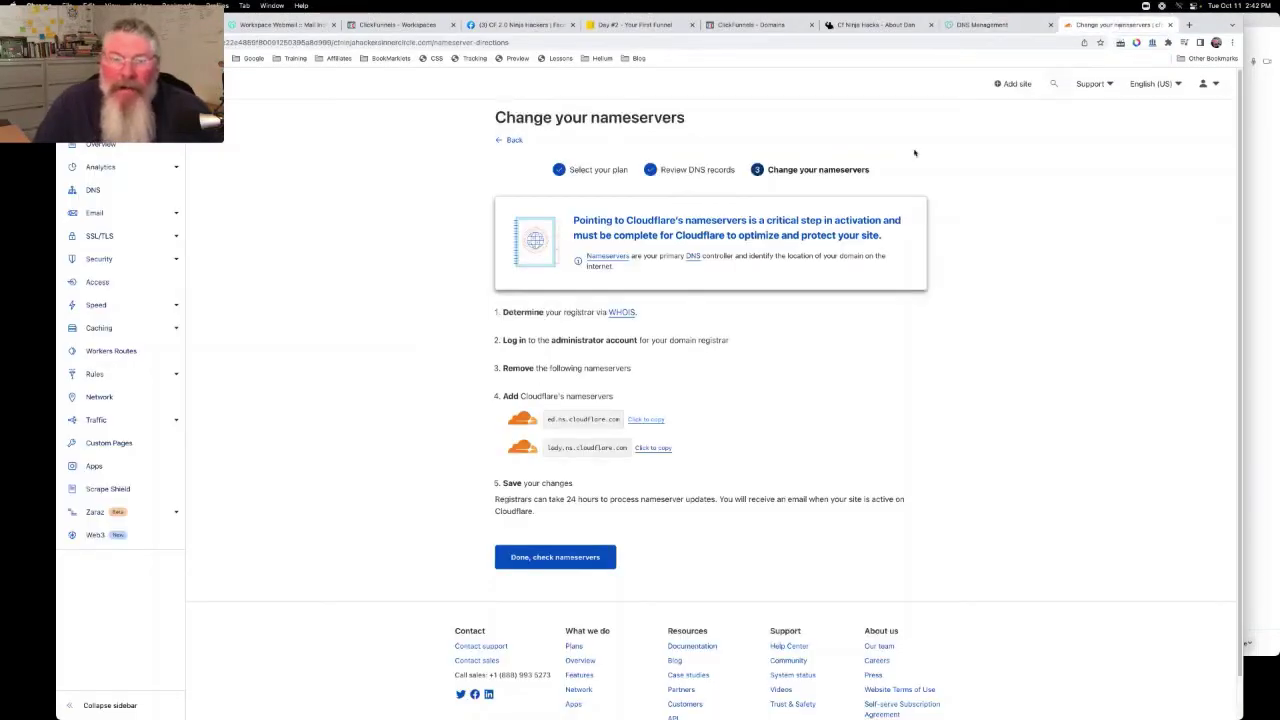
{"action": "left_click", "coordinate": [650, 449]}
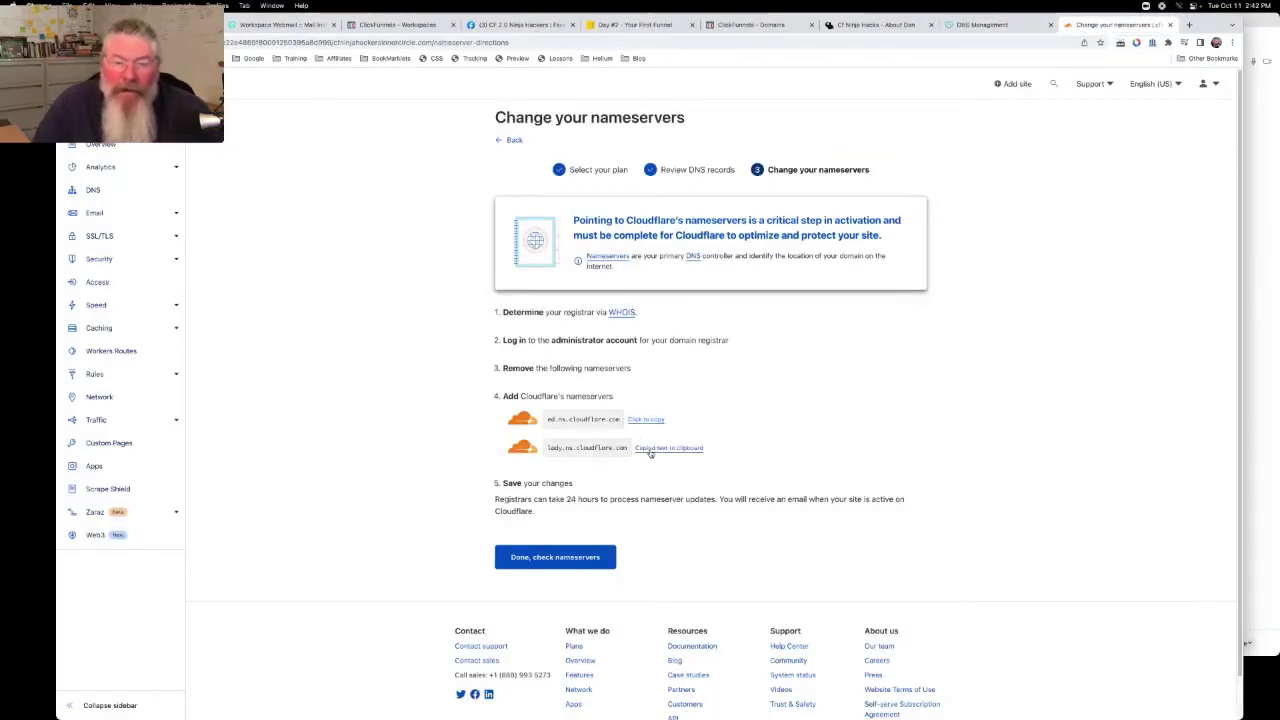
{"action": "left_click", "coordinate": [988, 26]}
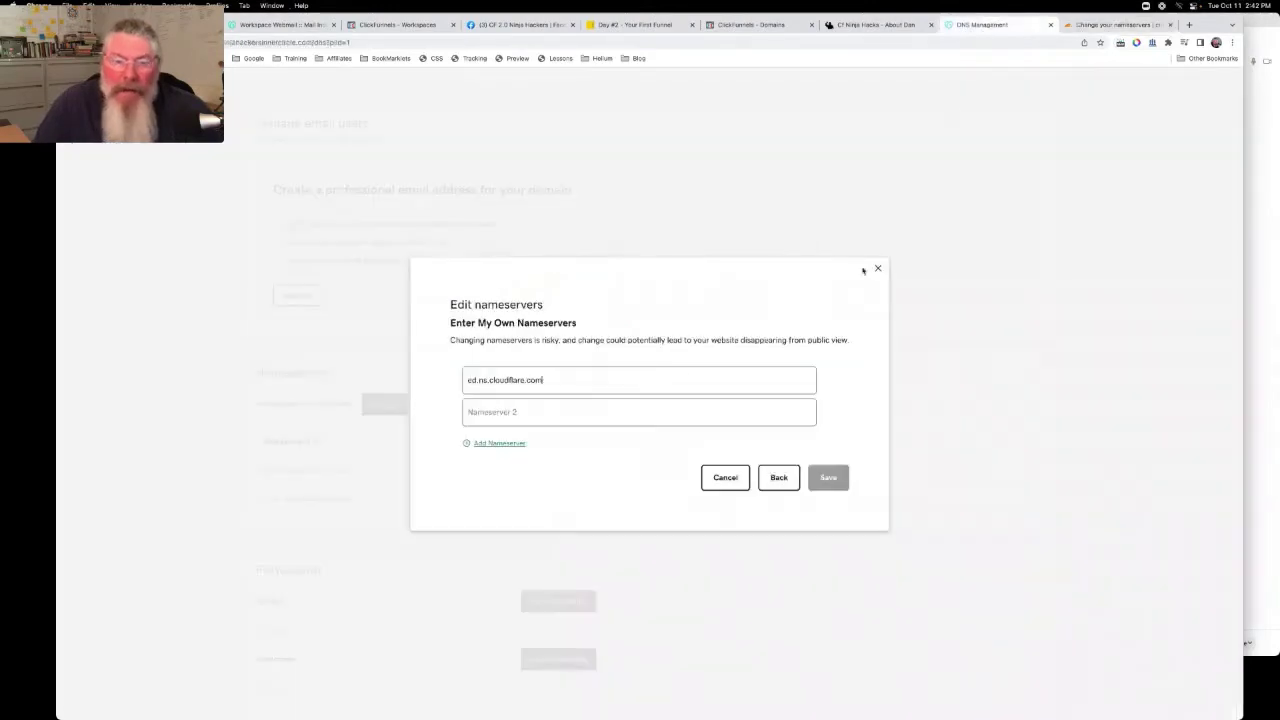
{"action": "left_click", "coordinate": [558, 409]}
{"action": "key", "text": "super+v"}
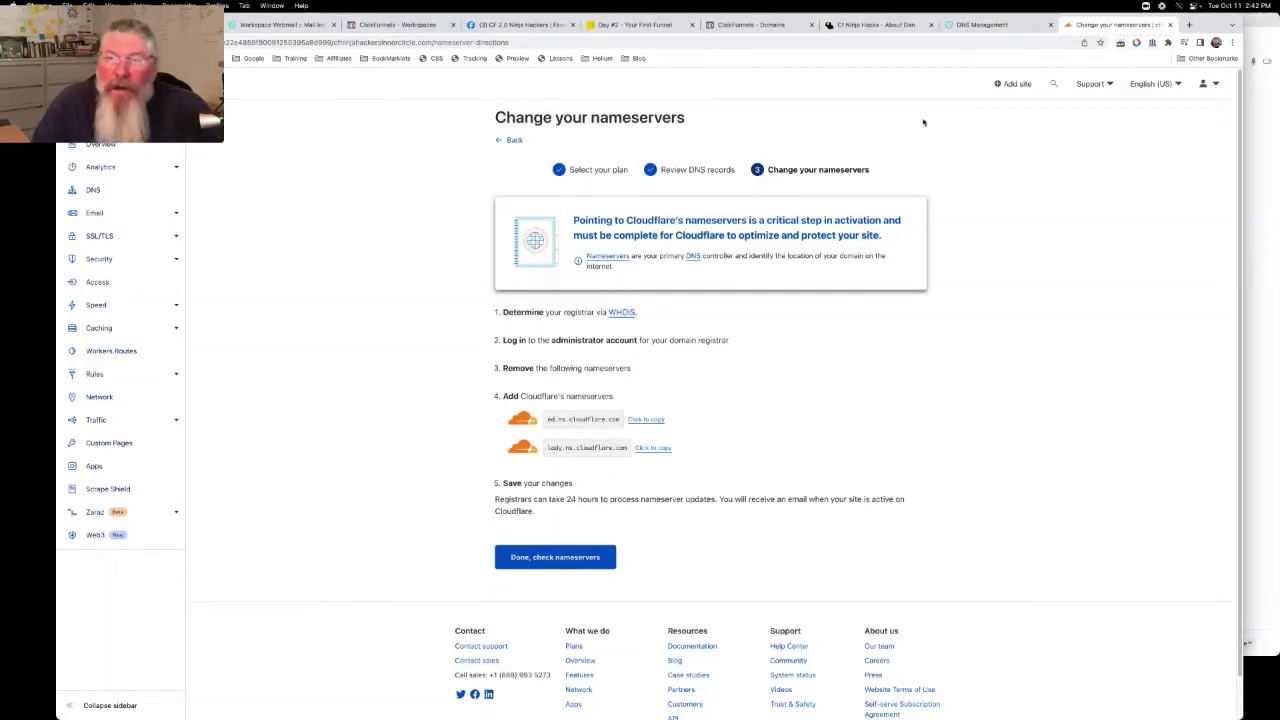
{"action": "left_click", "coordinate": [989, 26]}
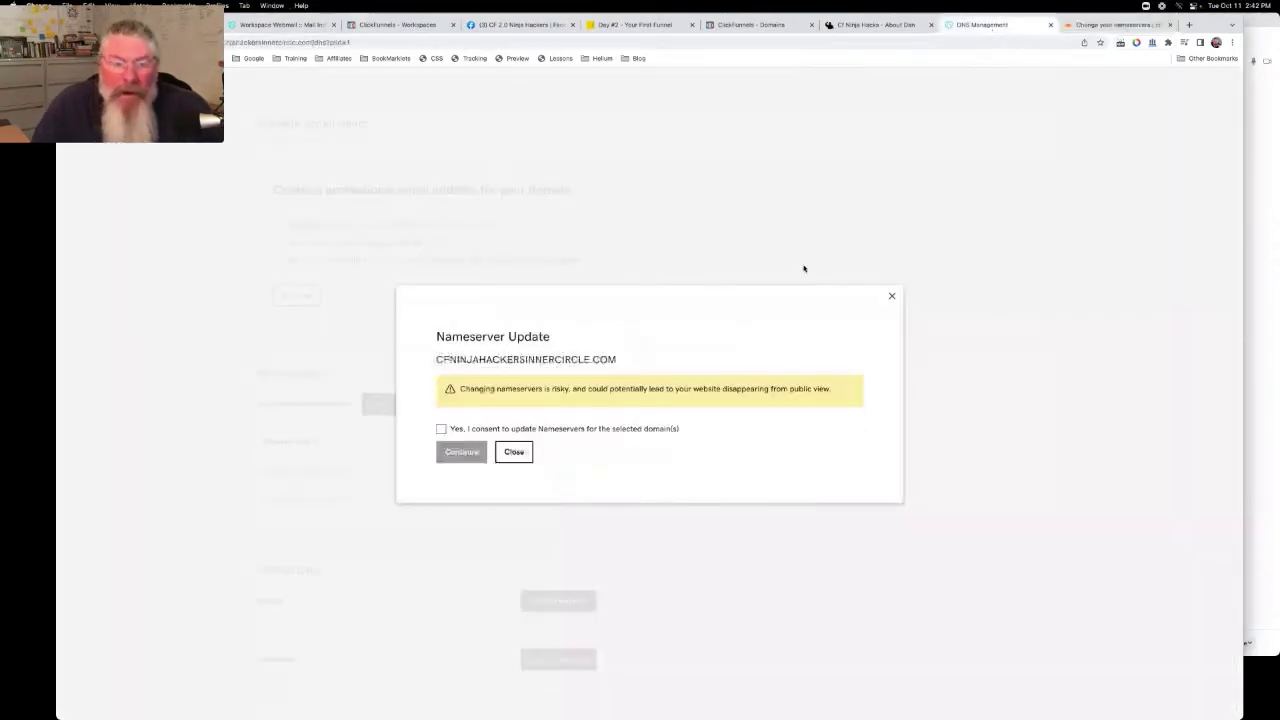
{"action": "left_click", "coordinate": [469, 430]}
{"action": "left_click", "coordinate": [463, 452]}
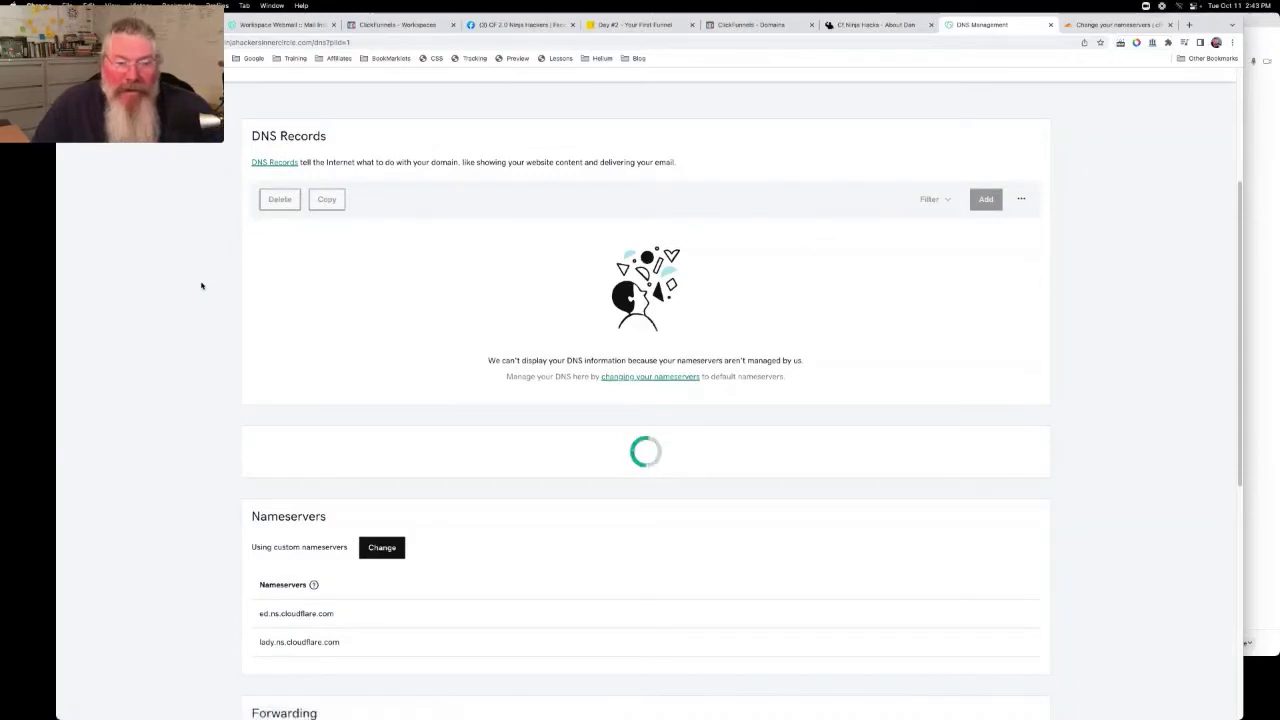
Verify GoDaddy lists ed and lady.ns.cloudflare.com, then return to Cloudflare's nameserver instructions
{"action": "scroll", "coordinate": [489, 497], "scroll_direction": "down", "scroll_amount": 5}
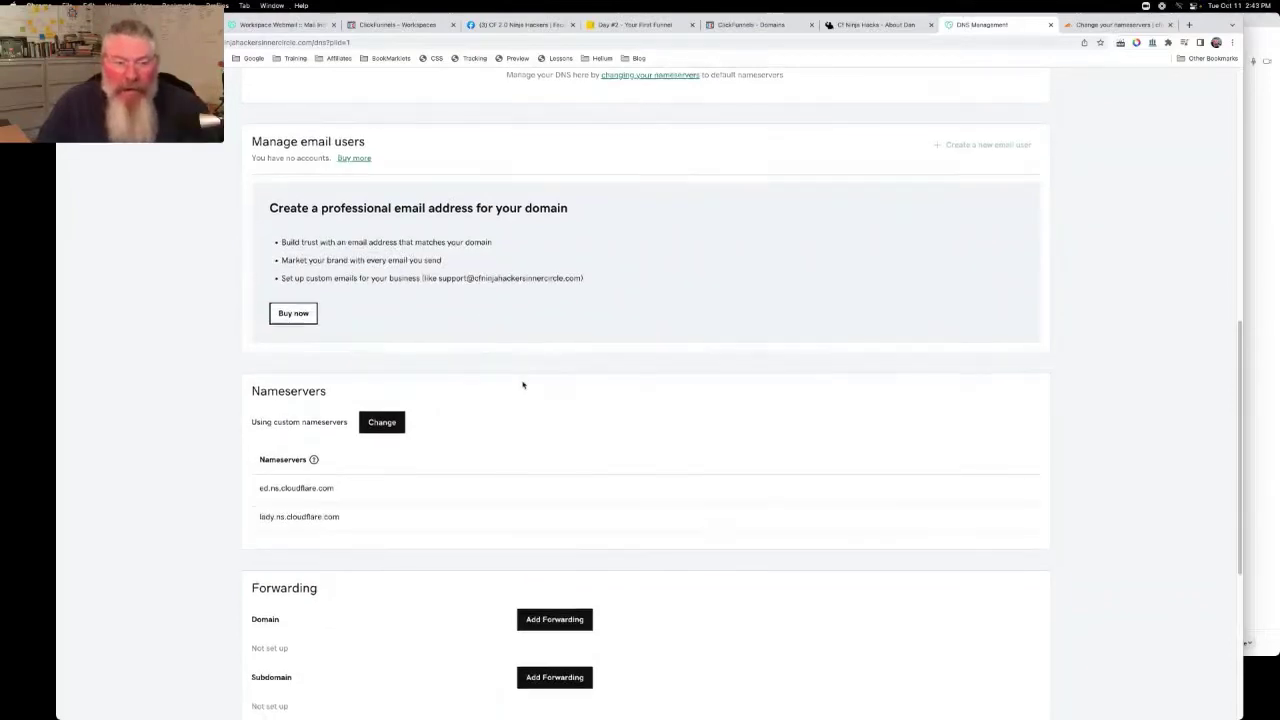
{"action": "scroll", "coordinate": [523, 380], "scroll_direction": "down", "scroll_amount": 2}
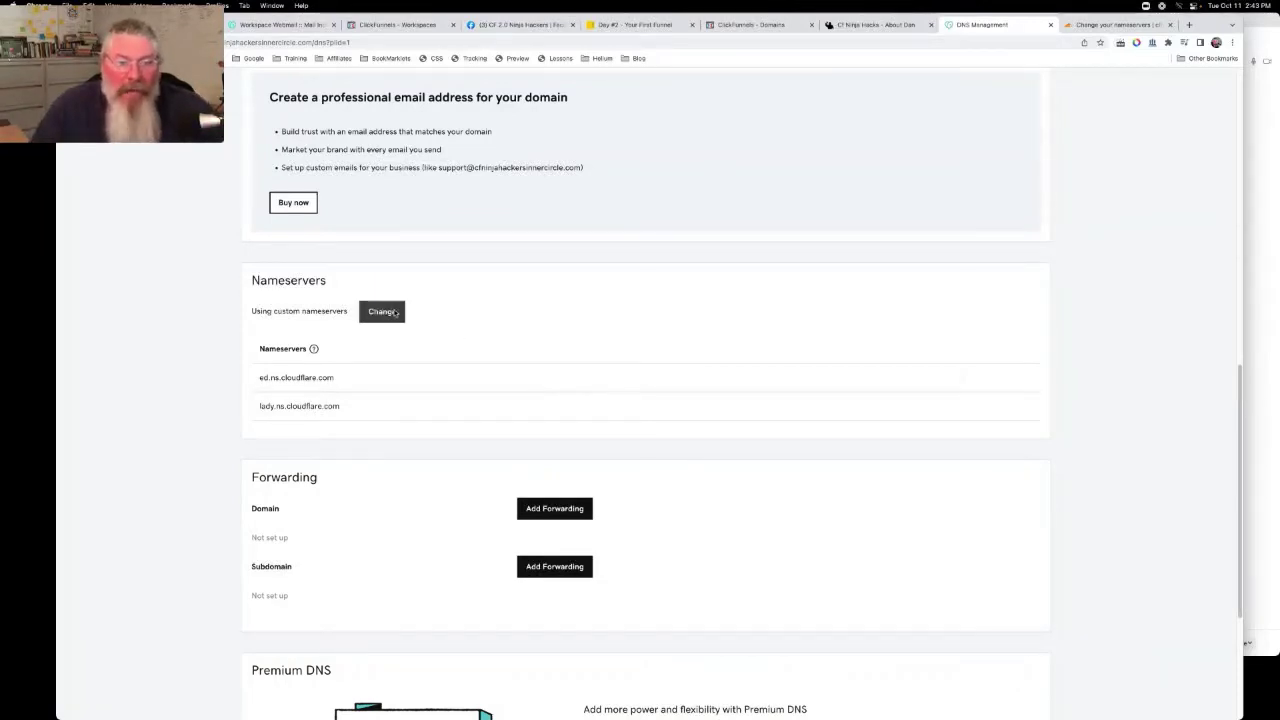
{"action": "left_click", "coordinate": [395, 313]}
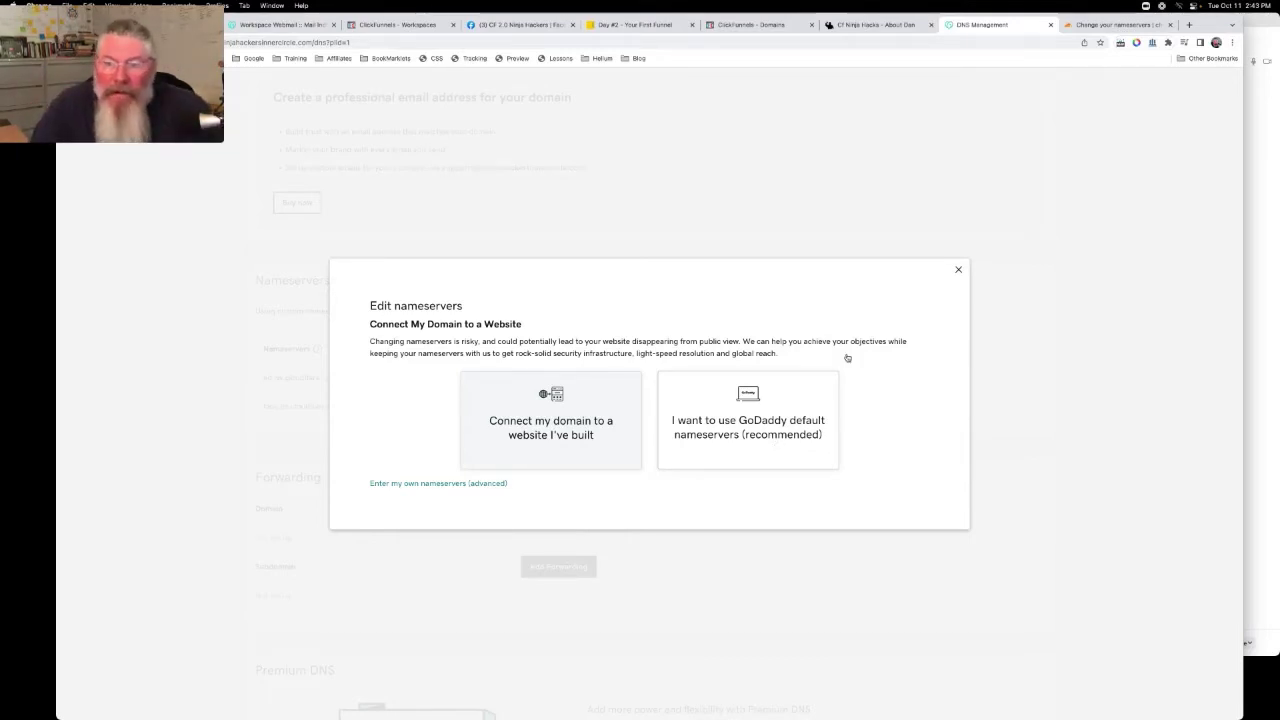
{"action": "left_click", "coordinate": [957, 273]}
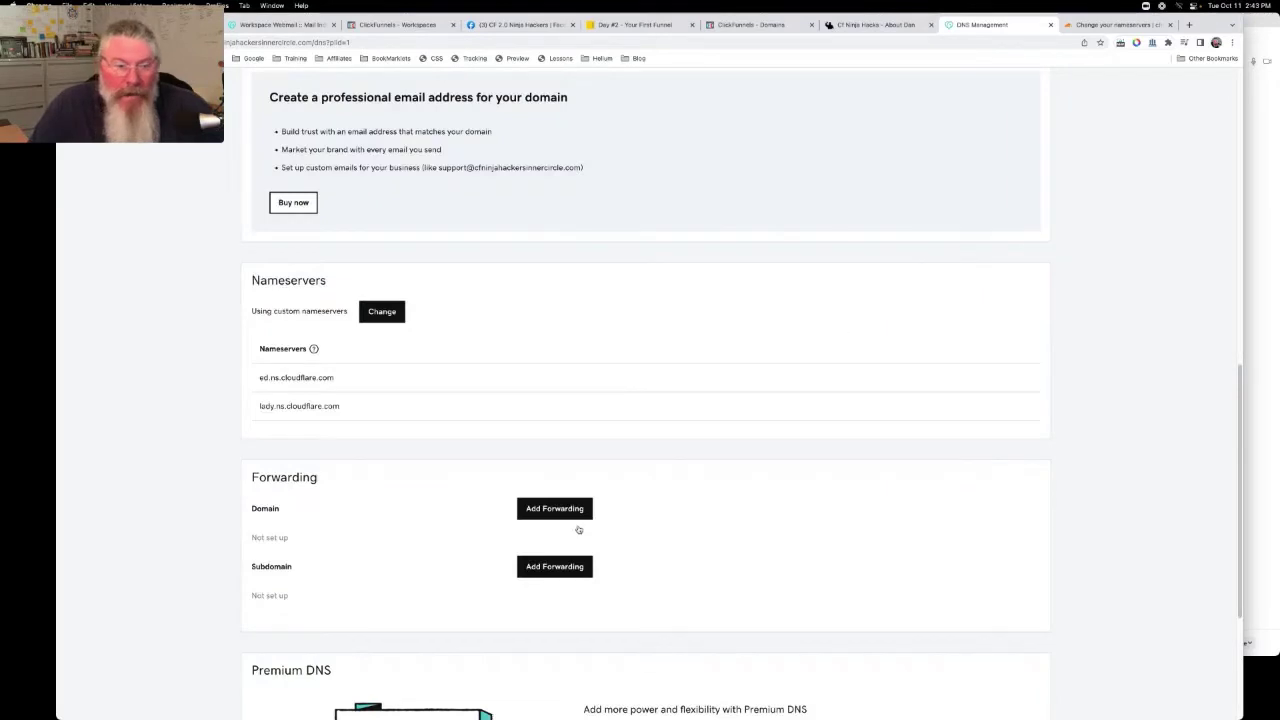
{"action": "left_click", "coordinate": [1104, 27]}
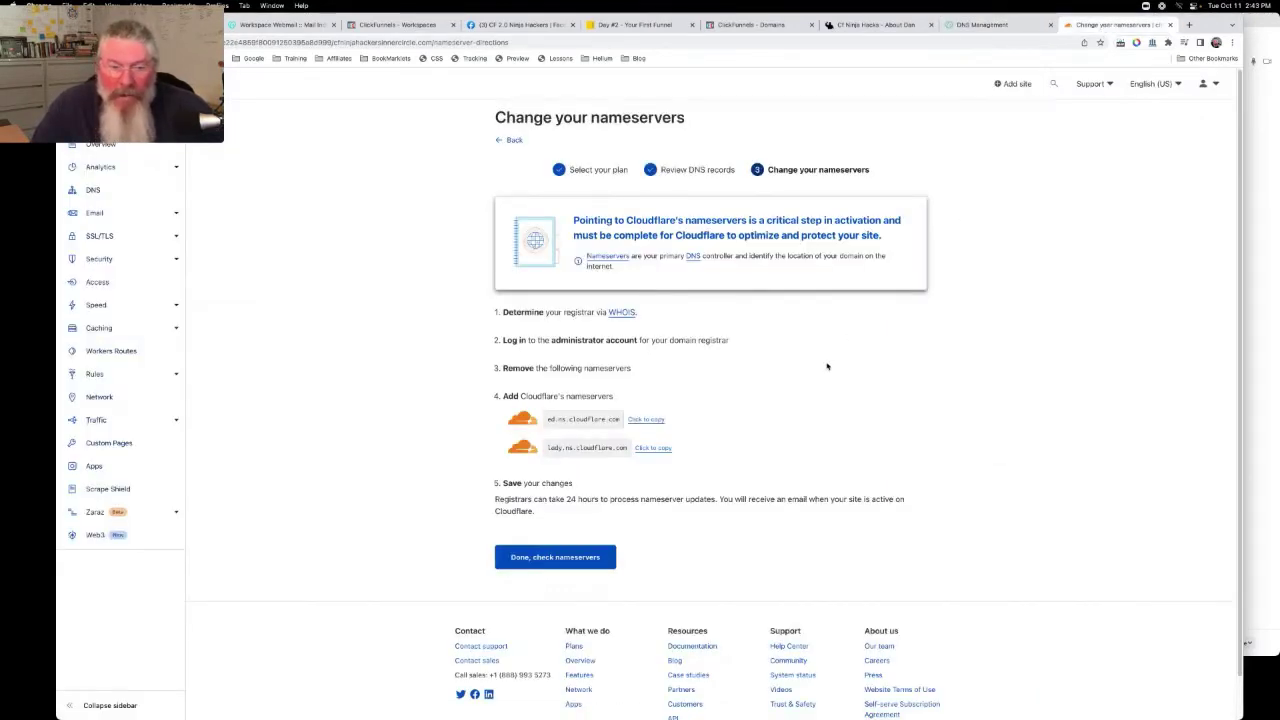
Mark nameservers as updated, keep Automatic HTTPS Rewrites, and turn on Always Use HTTPS
{"action": "left_click", "coordinate": [555, 558]}
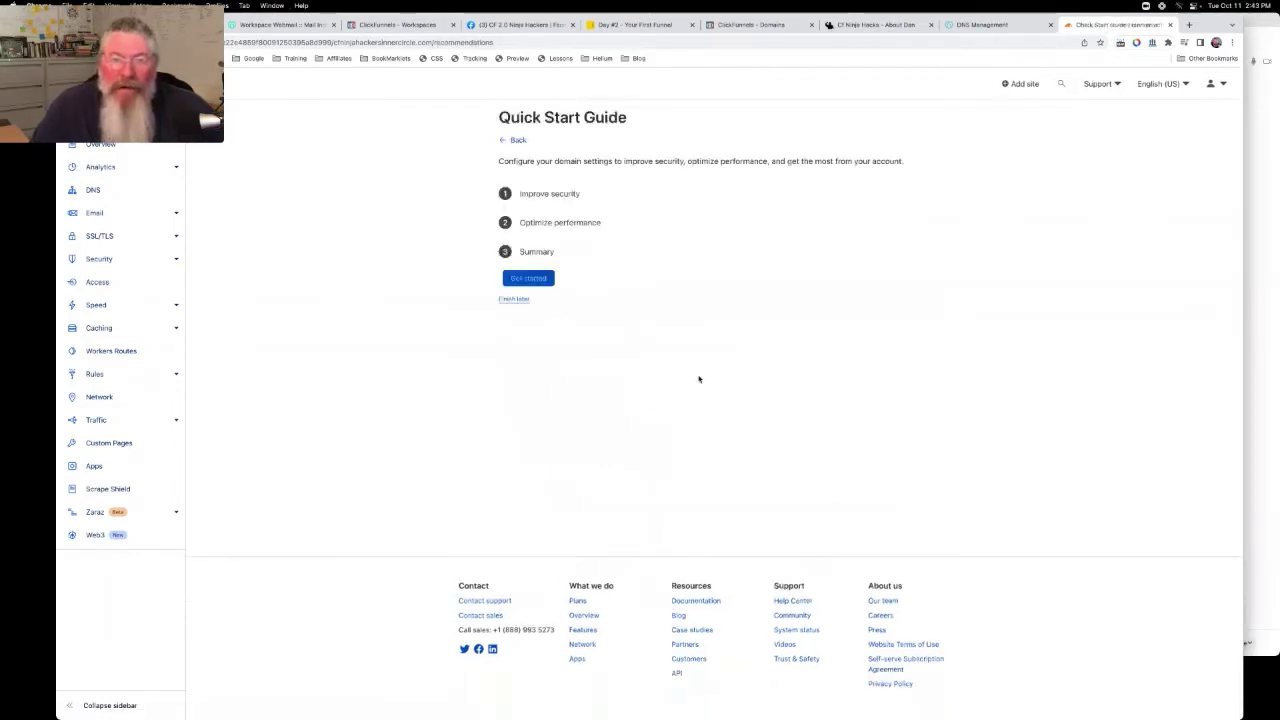
{"action": "left_click", "coordinate": [537, 277]}
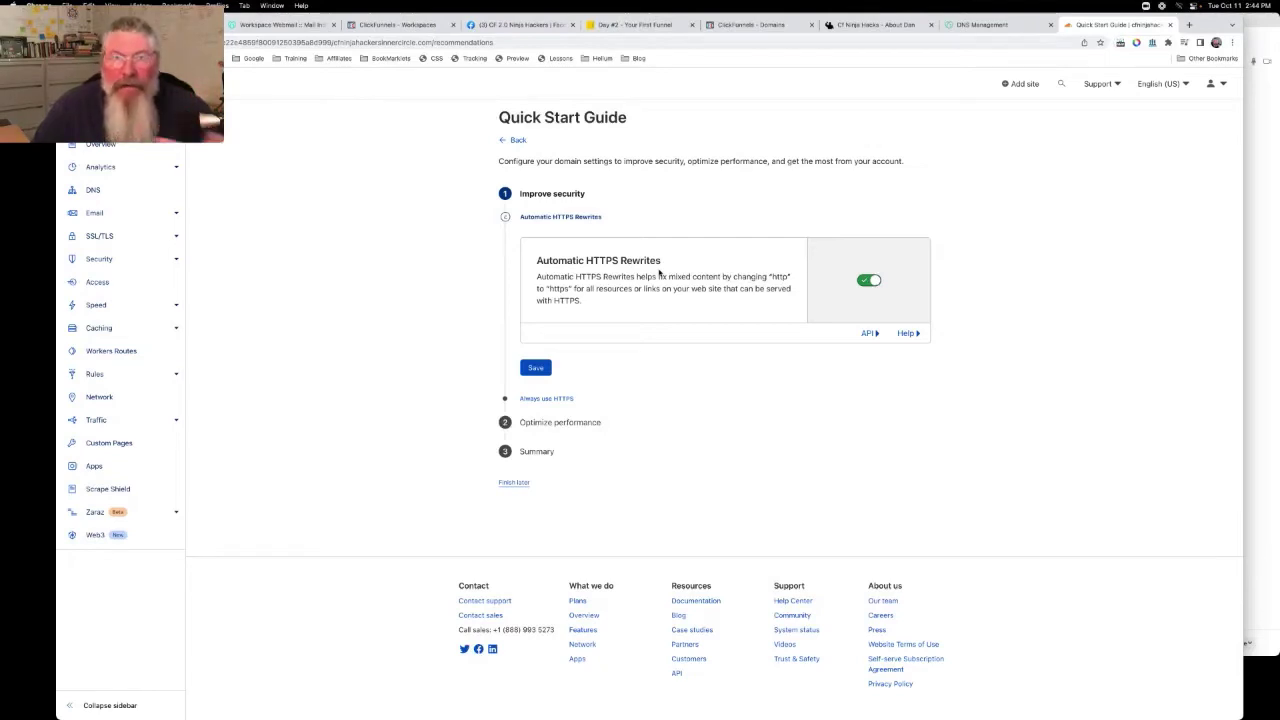
{"action": "left_click", "coordinate": [535, 367]}
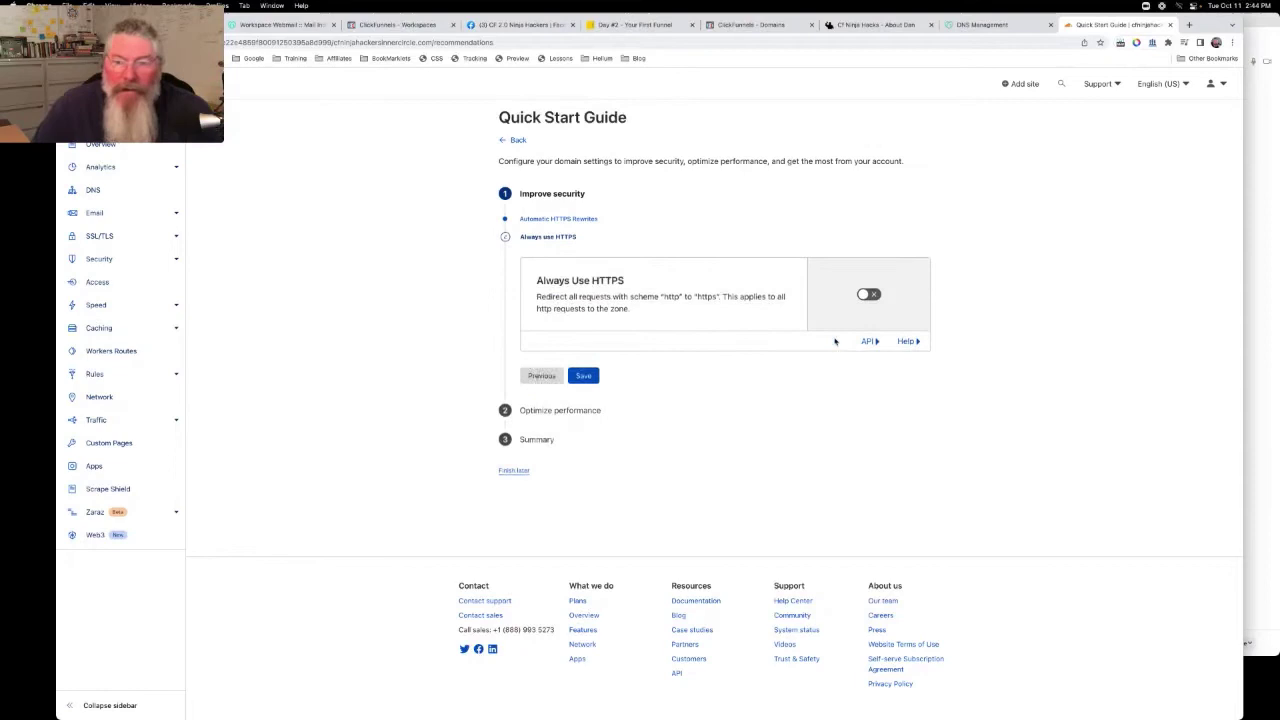
{"action": "left_click", "coordinate": [877, 295]}
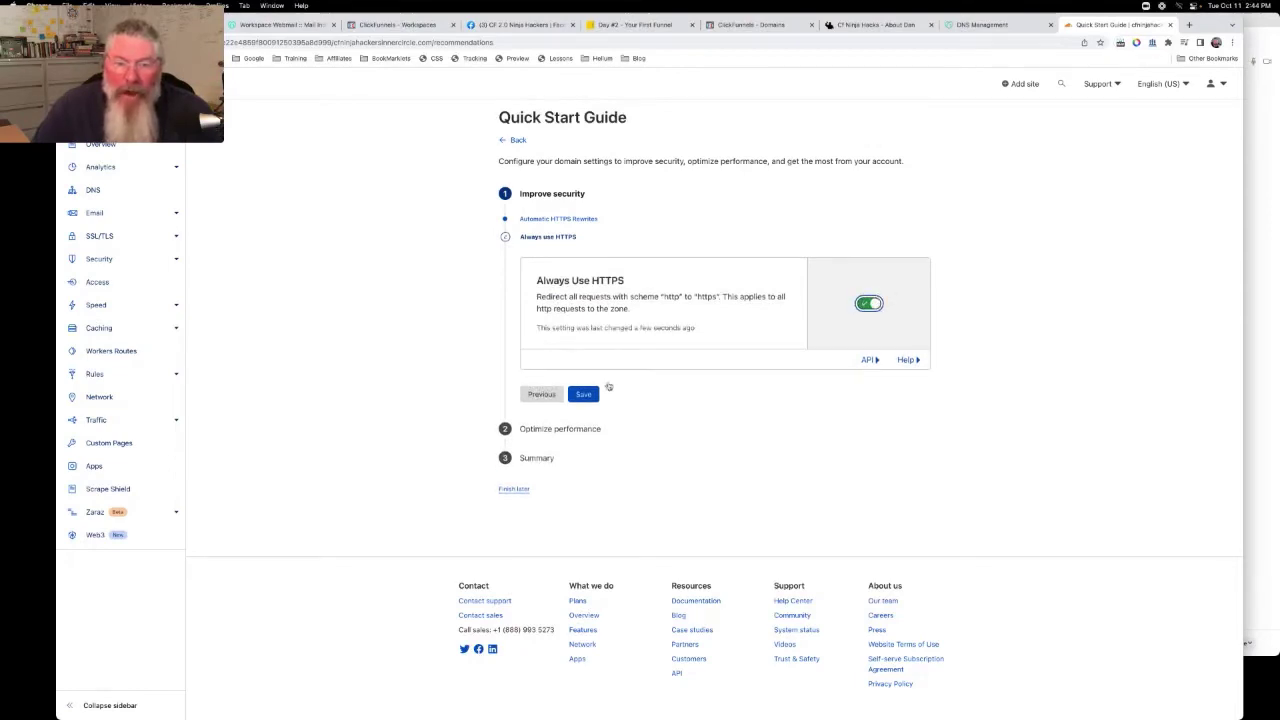
{"action": "left_click", "coordinate": [584, 394]}
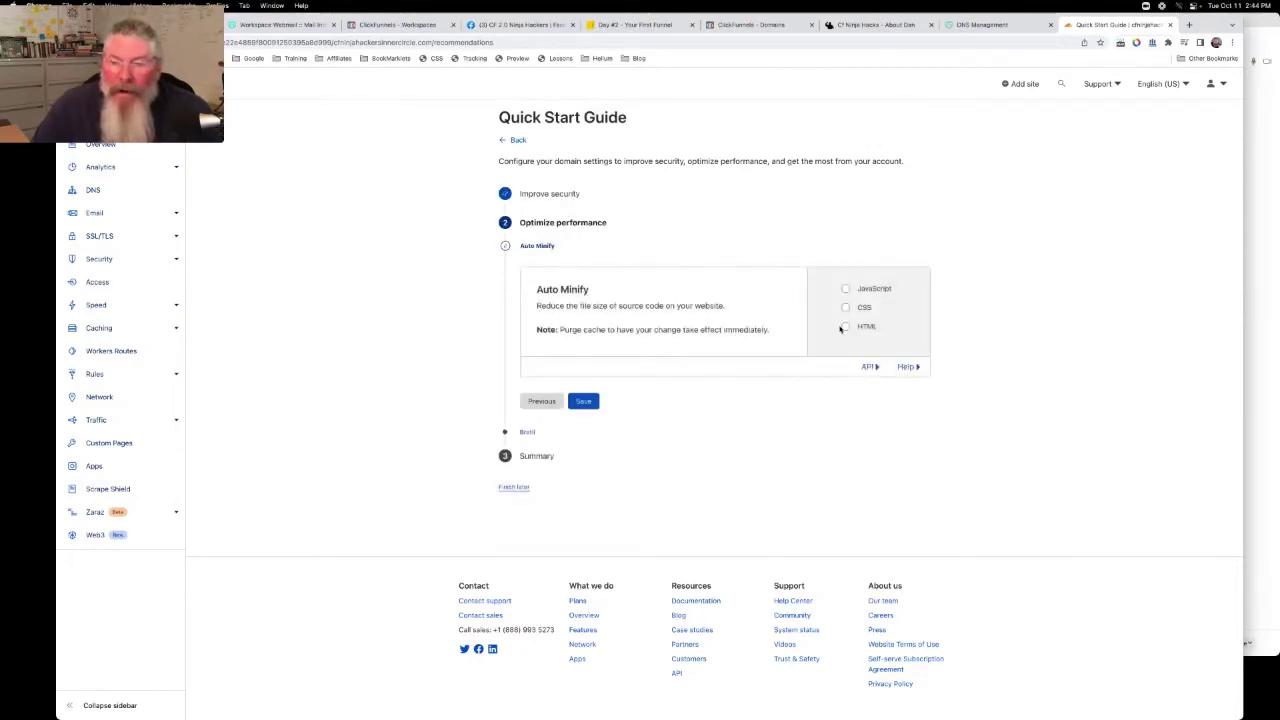
Enable Auto Minify for JavaScript, CSS and HTML, and keep Brotli on
{"action": "left_click", "coordinate": [846, 289]}
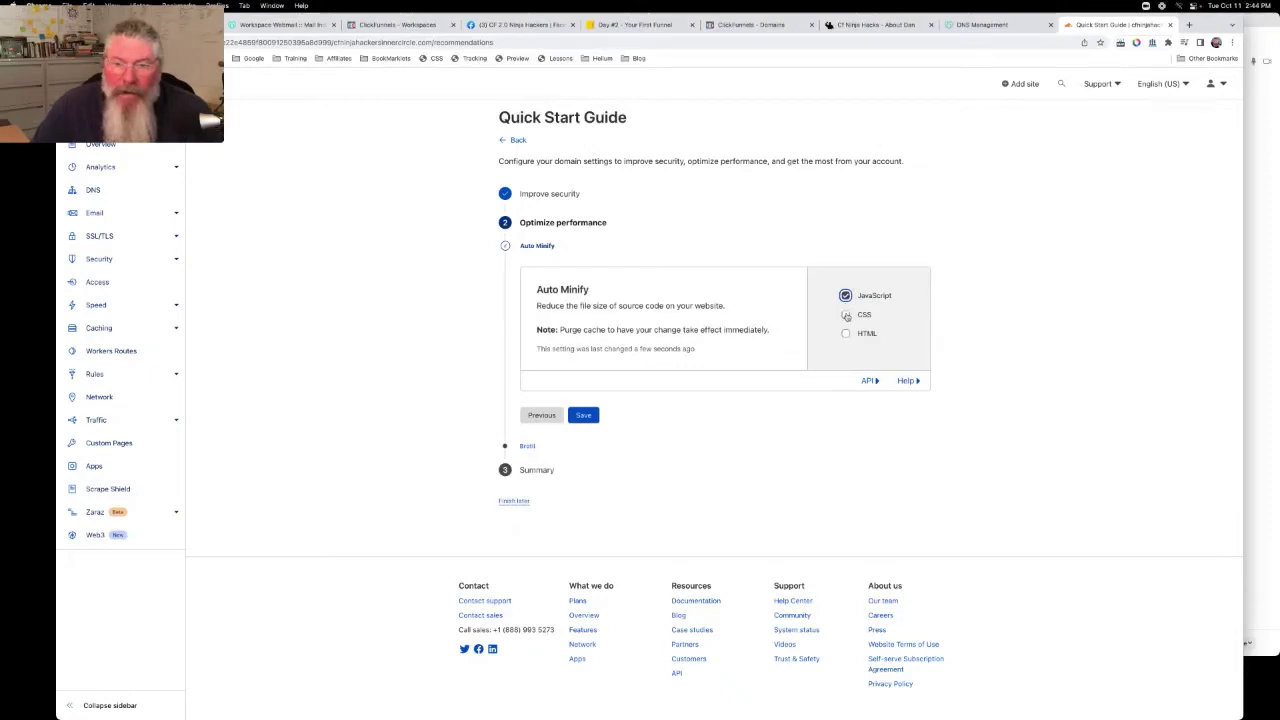
{"action": "left_click", "coordinate": [846, 315]}
{"action": "left_click", "coordinate": [846, 334]}
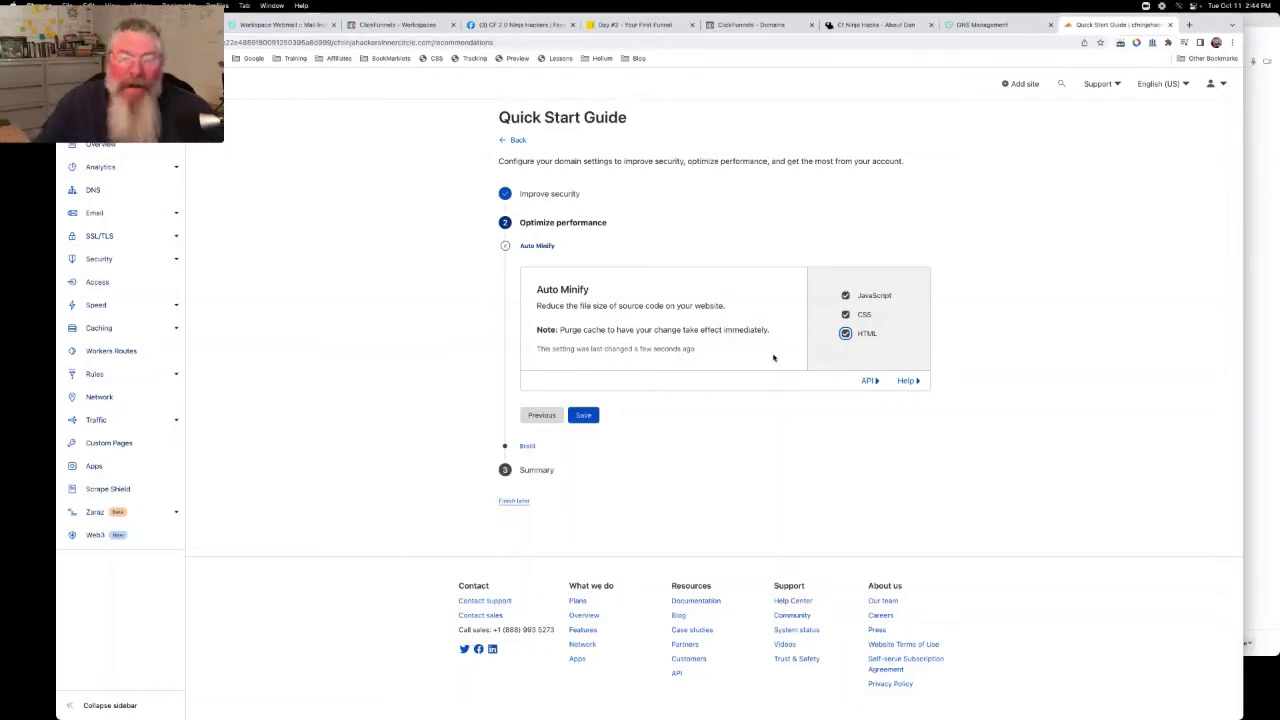
{"action": "left_click", "coordinate": [583, 415]}
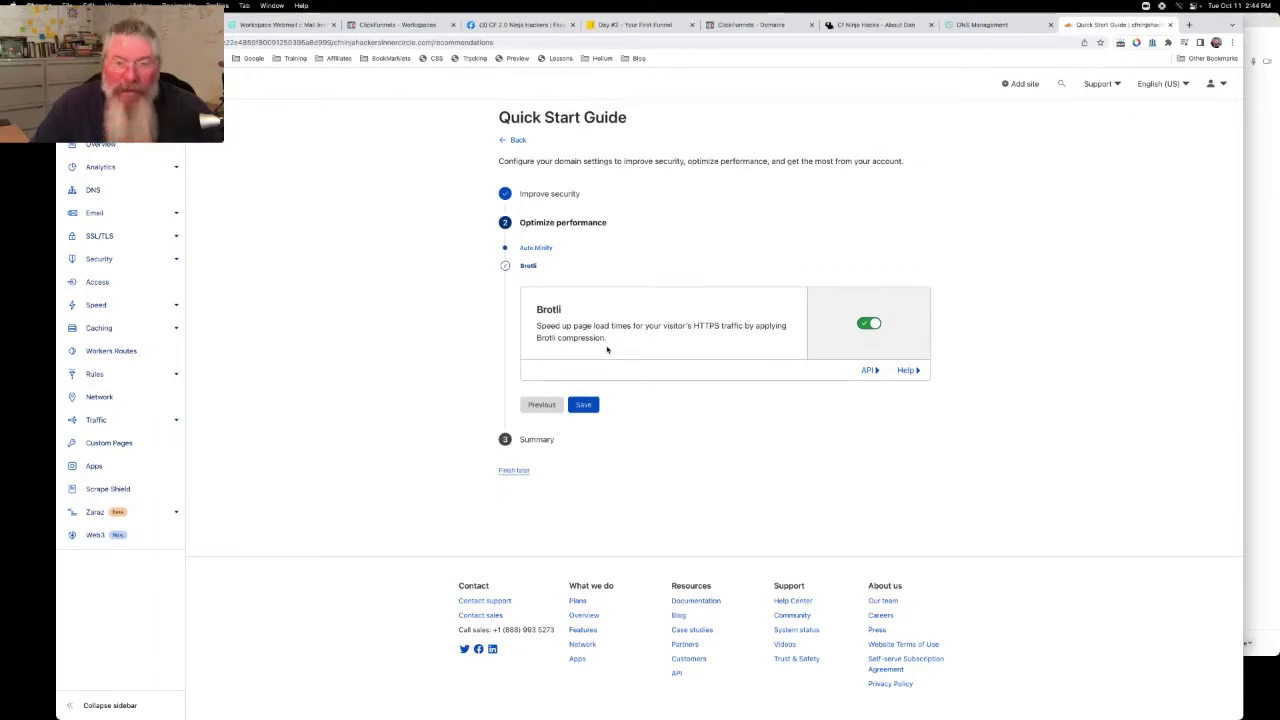
{"action": "left_click", "coordinate": [587, 405]}
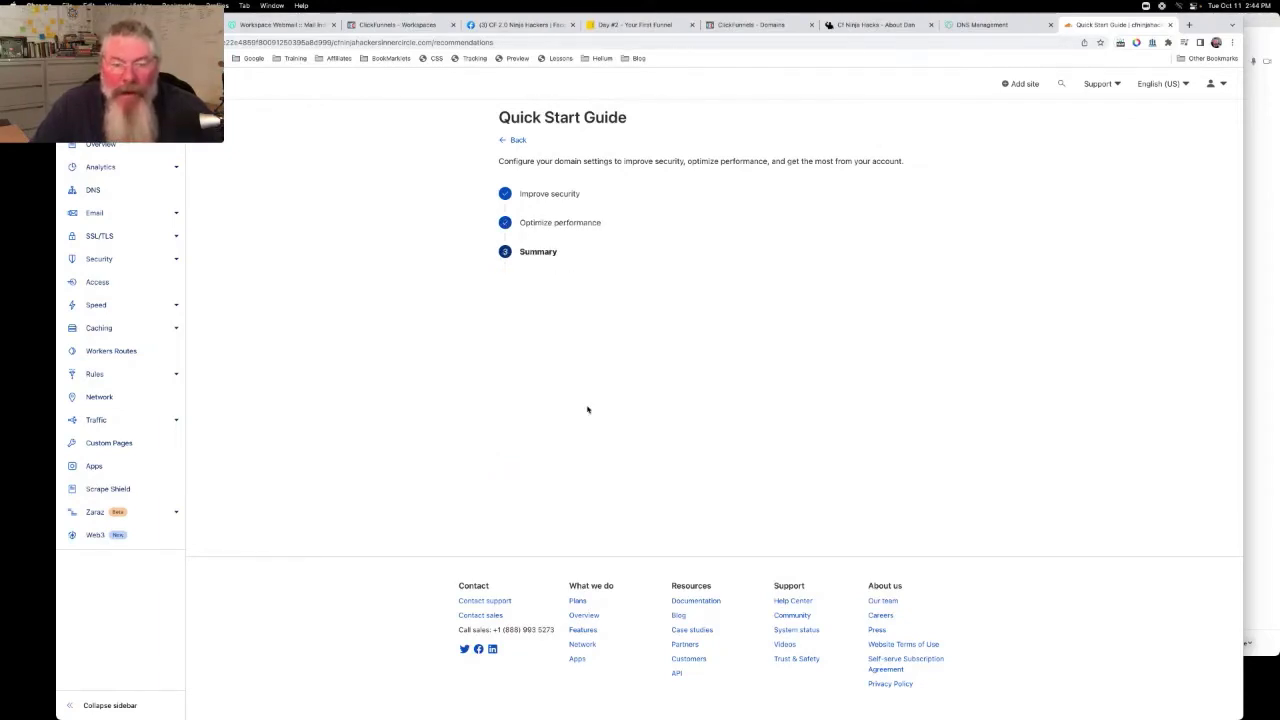
Finish the Cloudflare Quick Start Guide to reach the site's Overview page
{"action": "left_click", "coordinate": [537, 374]}
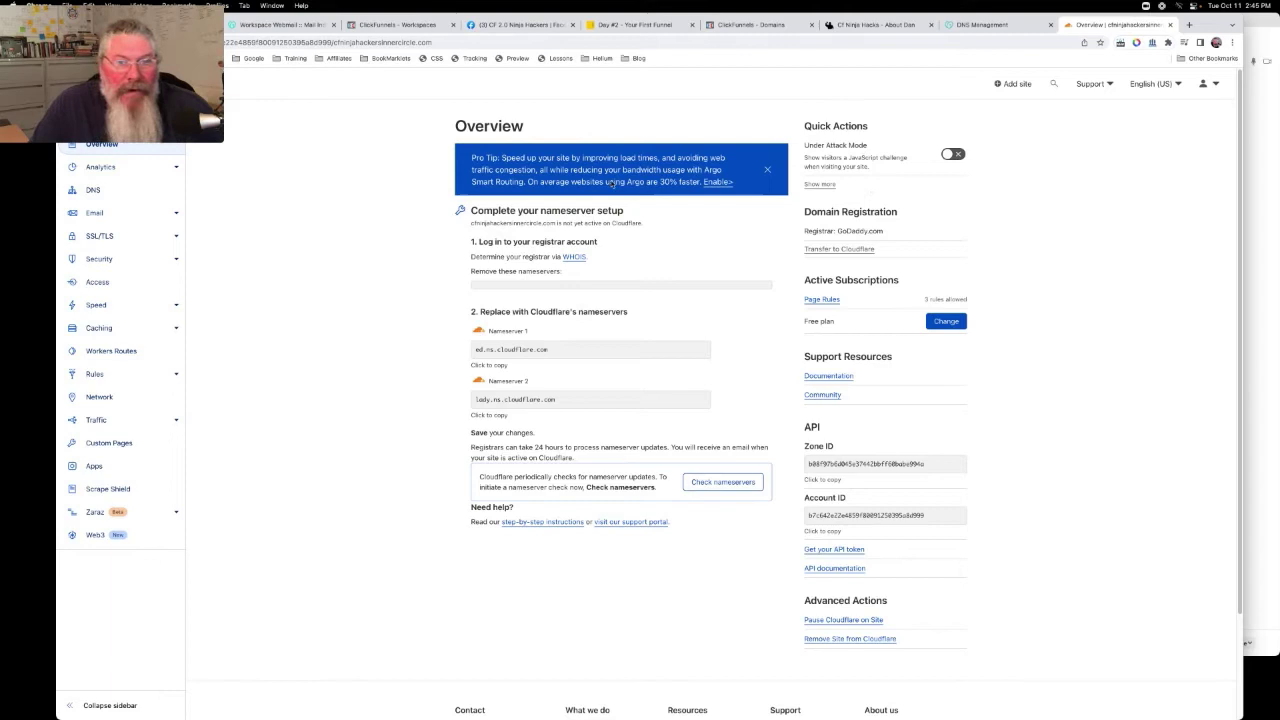
Glance at the DNS records, then recheck the nameservers and reload the site Overview
{"action": "left_click", "coordinate": [93, 190]}
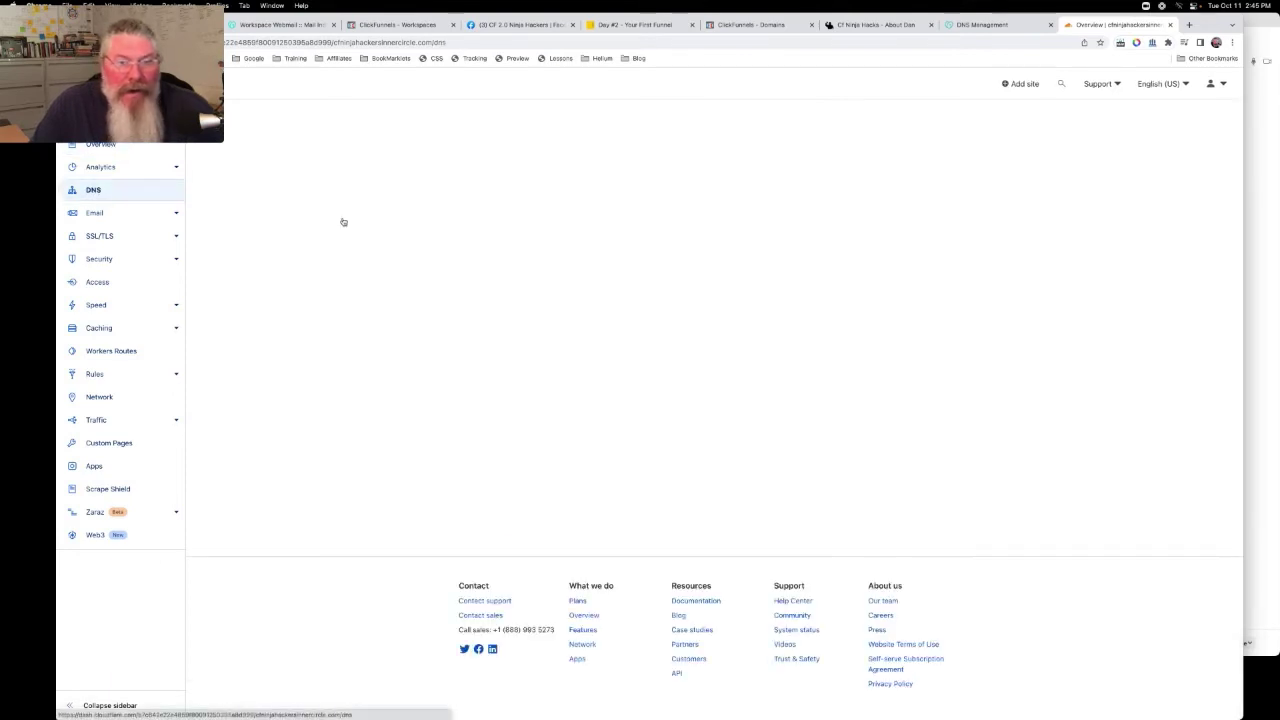
{"action": "scroll", "coordinate": [729, 256], "scroll_direction": "down", "scroll_amount": 3}
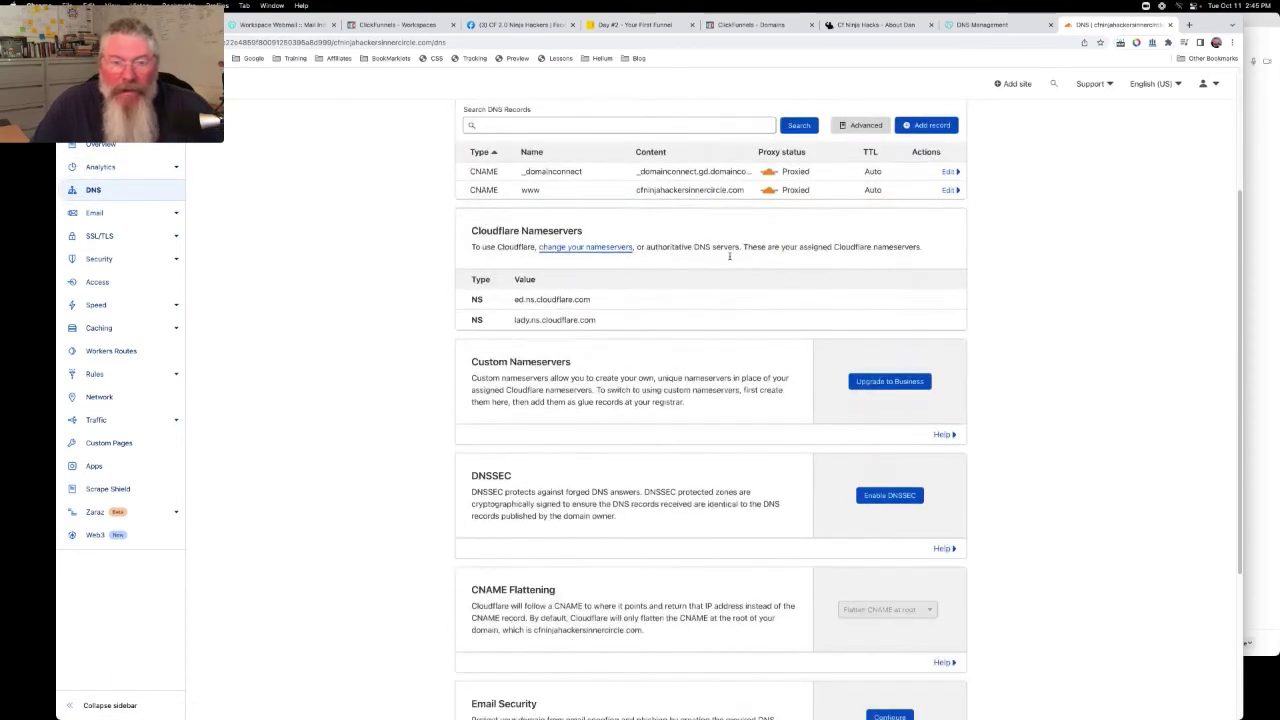
{"action": "scroll", "coordinate": [648, 252], "scroll_direction": "up", "scroll_amount": 2}
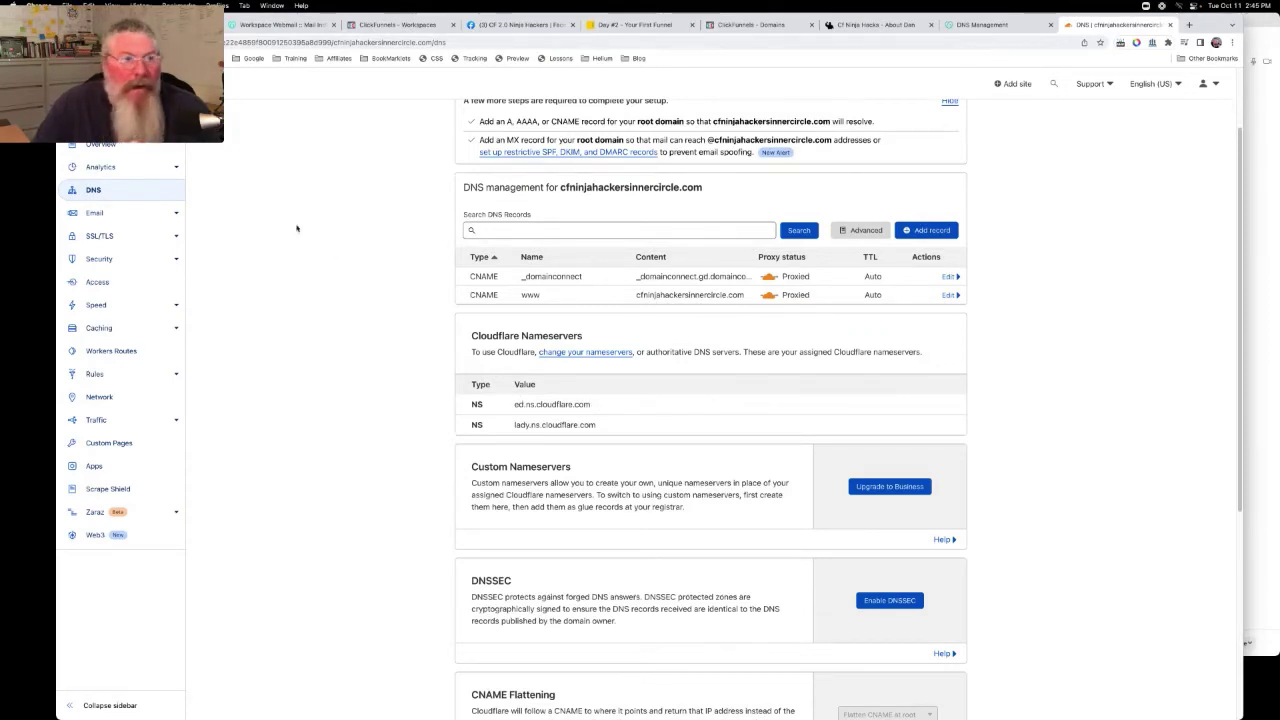
{"action": "left_click", "coordinate": [93, 144]}
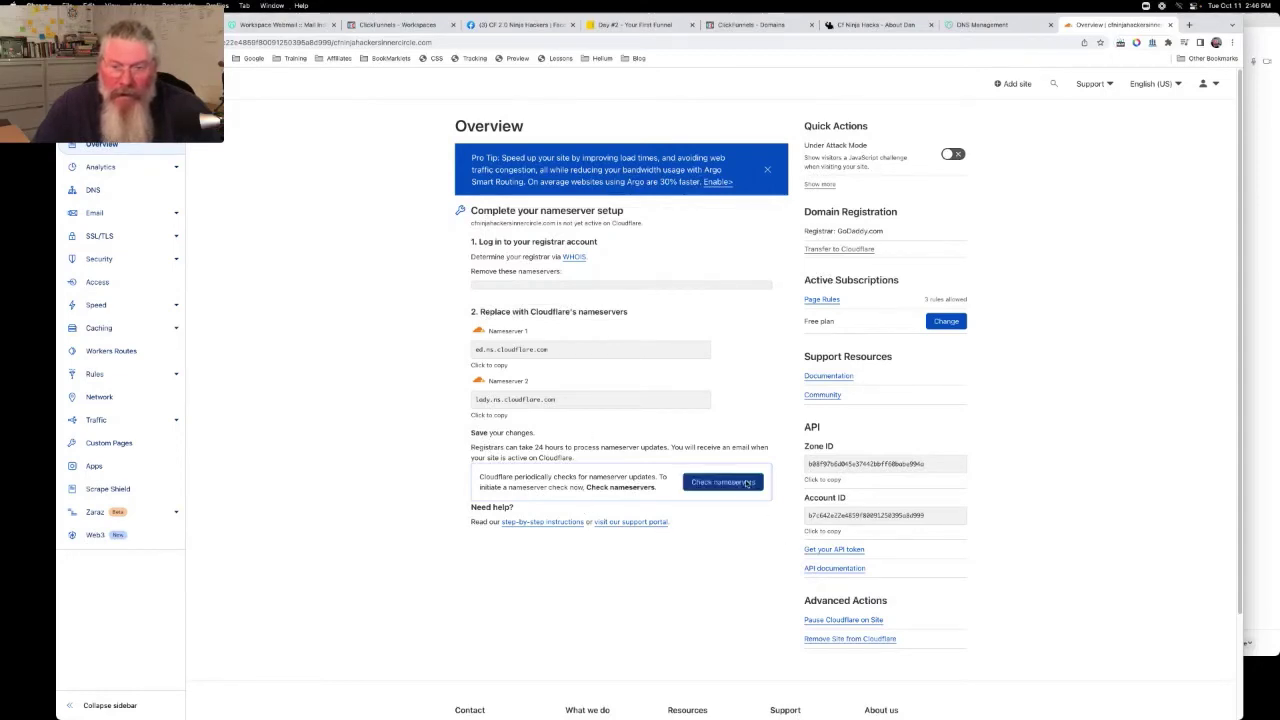
{"action": "left_click", "coordinate": [746, 483]}
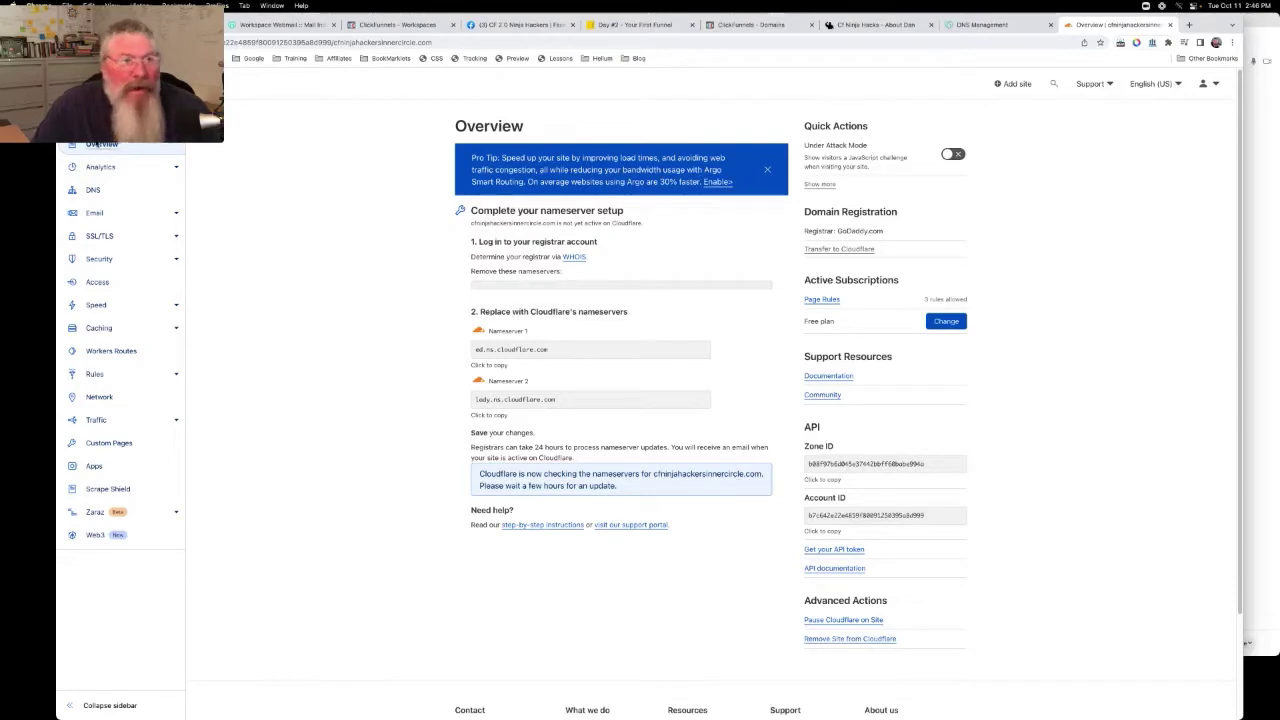
{"action": "left_click", "coordinate": [100, 145]}
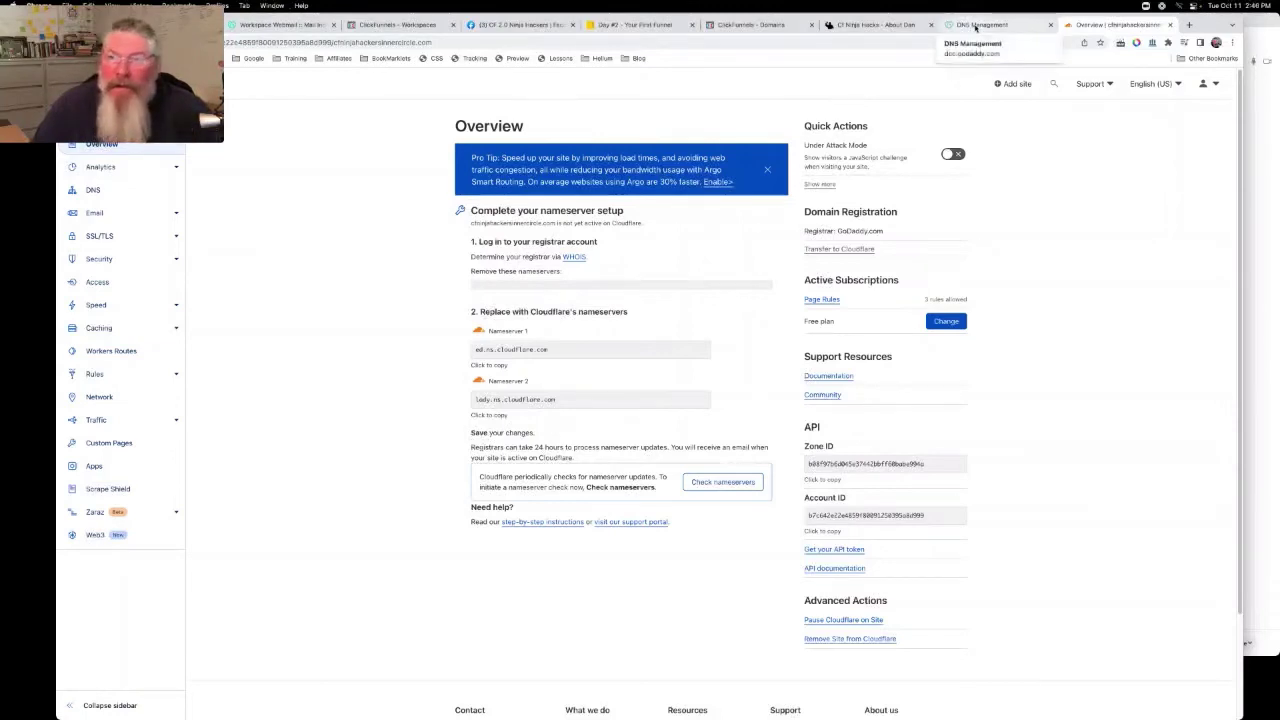
Add blog.cfninjahackersinnercircle.com to ClickFunnels as an existing domain
{"action": "left_click", "coordinate": [975, 27]}
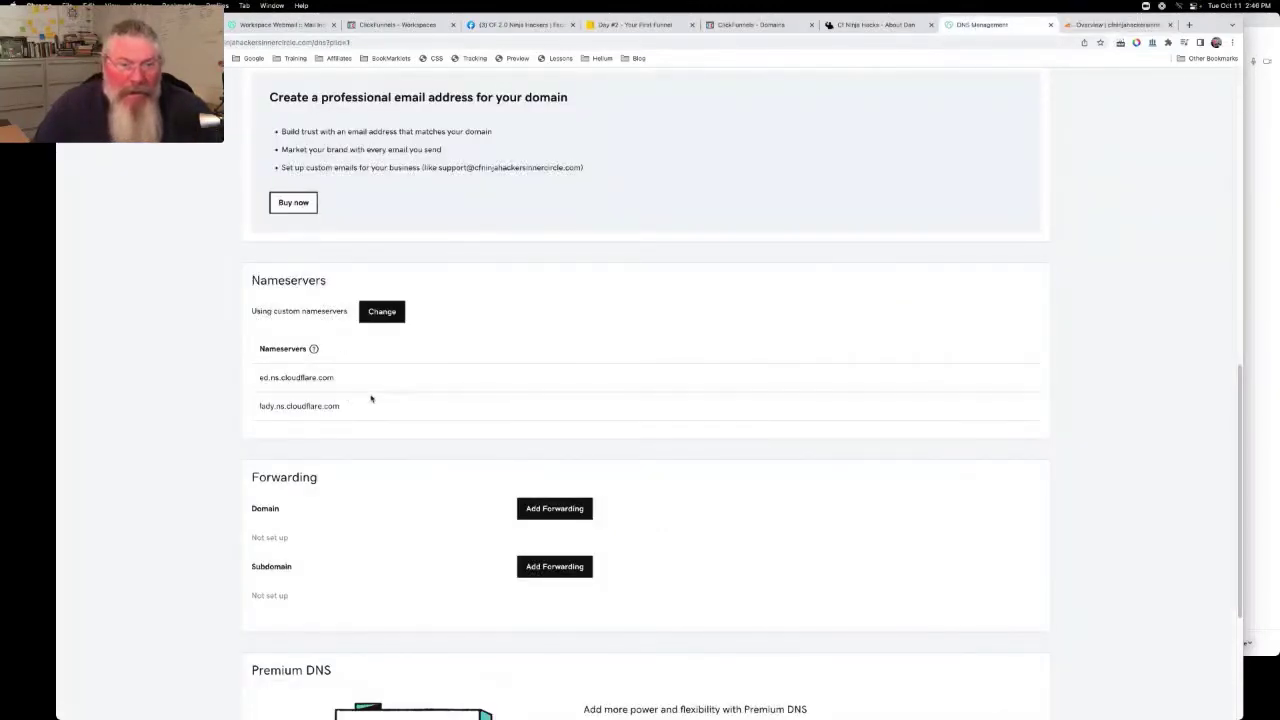
{"action": "left_click", "coordinate": [1105, 27]}
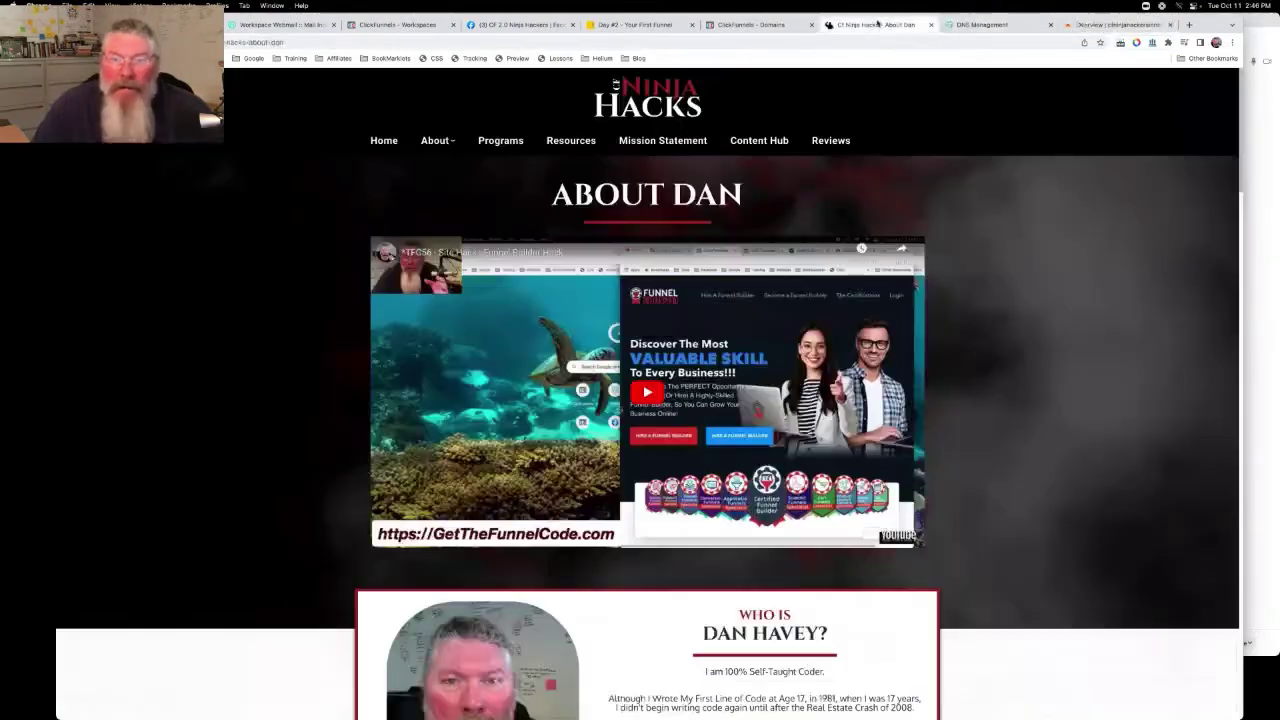
{"action": "left_click", "coordinate": [875, 25]}
{"action": "left_click", "coordinate": [786, 26]}
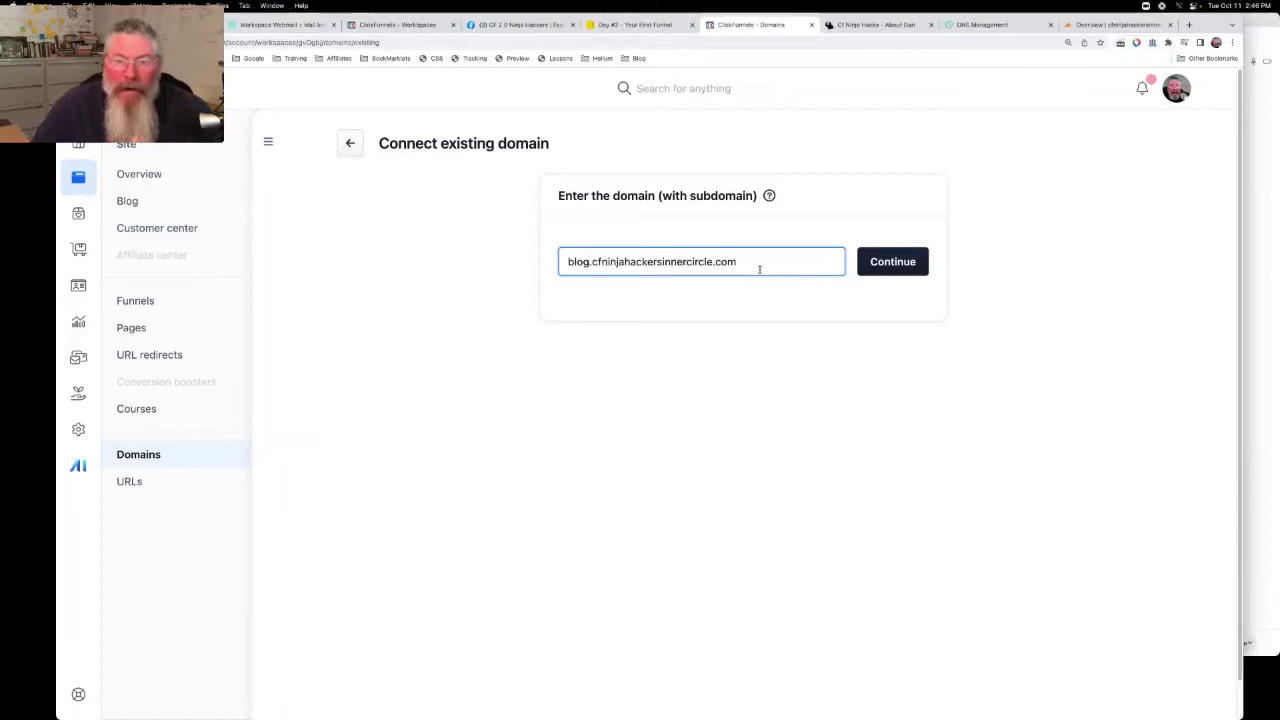
{"action": "left_click", "coordinate": [893, 263]}
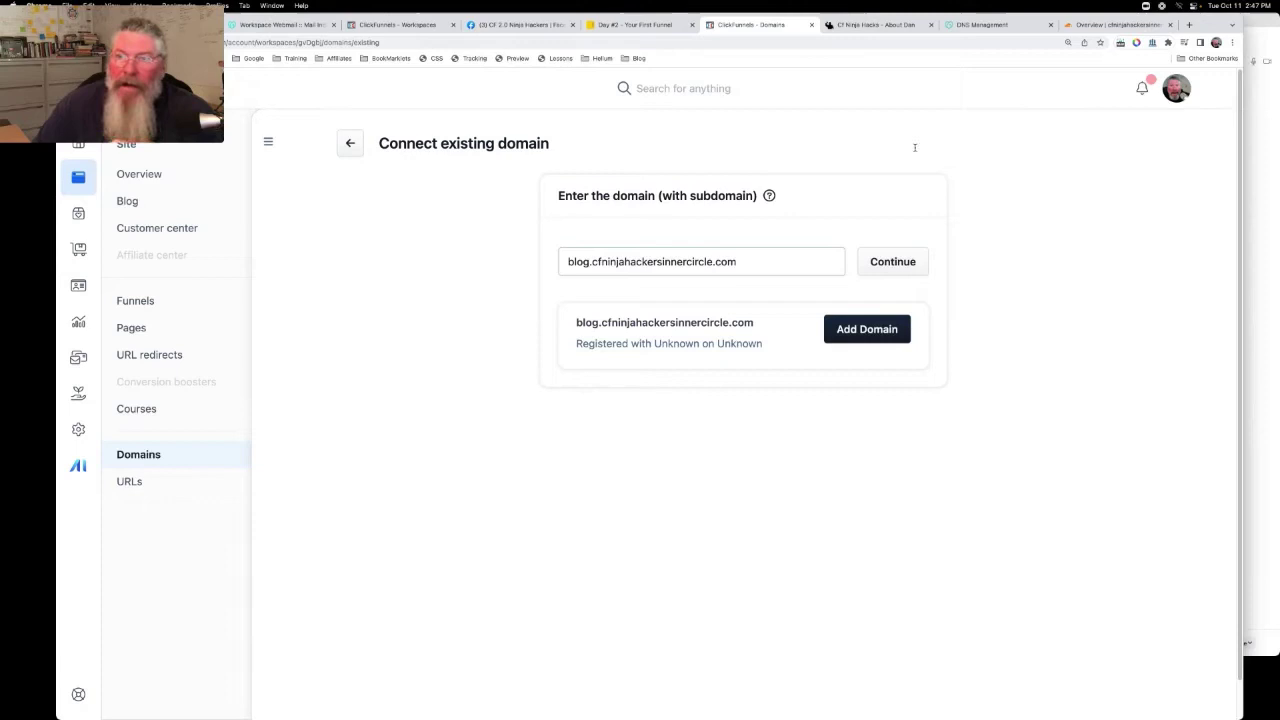
{"action": "left_click", "coordinate": [873, 332]}
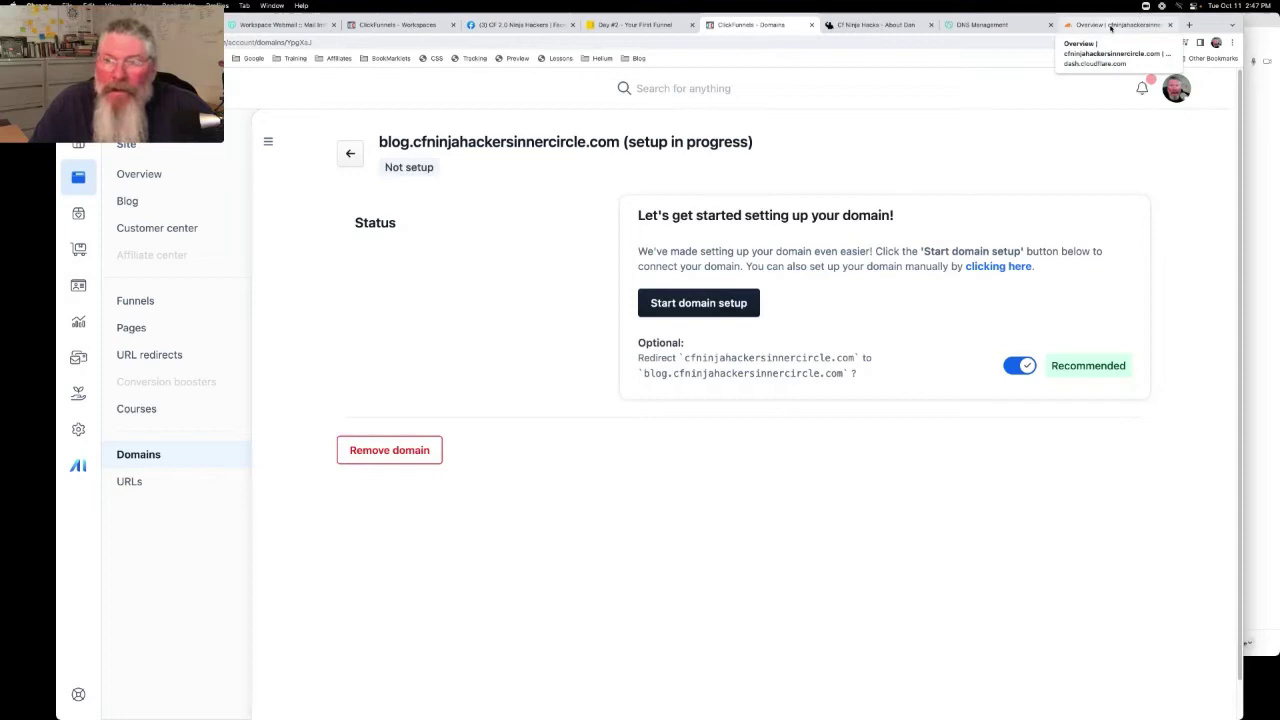
Start a DNS-only CNAME record named @ with the target beginning 'blog'
{"action": "left_click", "coordinate": [1110, 27]}
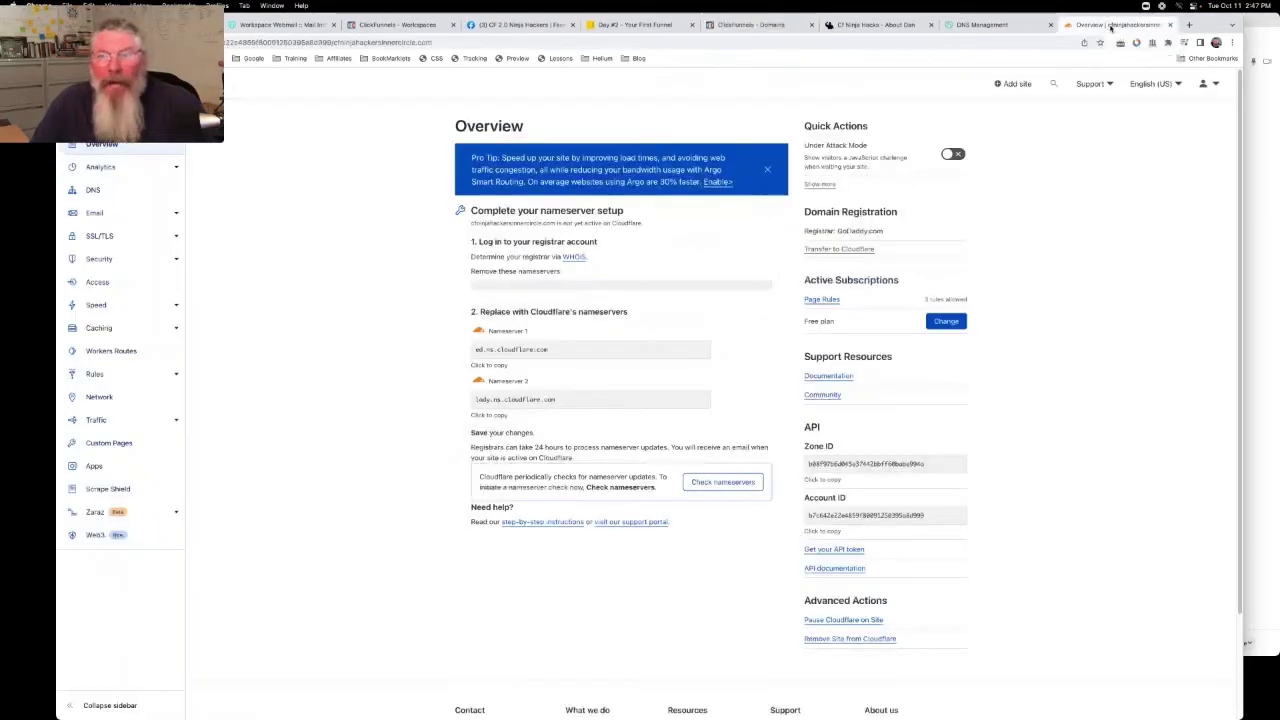
{"action": "left_click", "coordinate": [92, 192]}
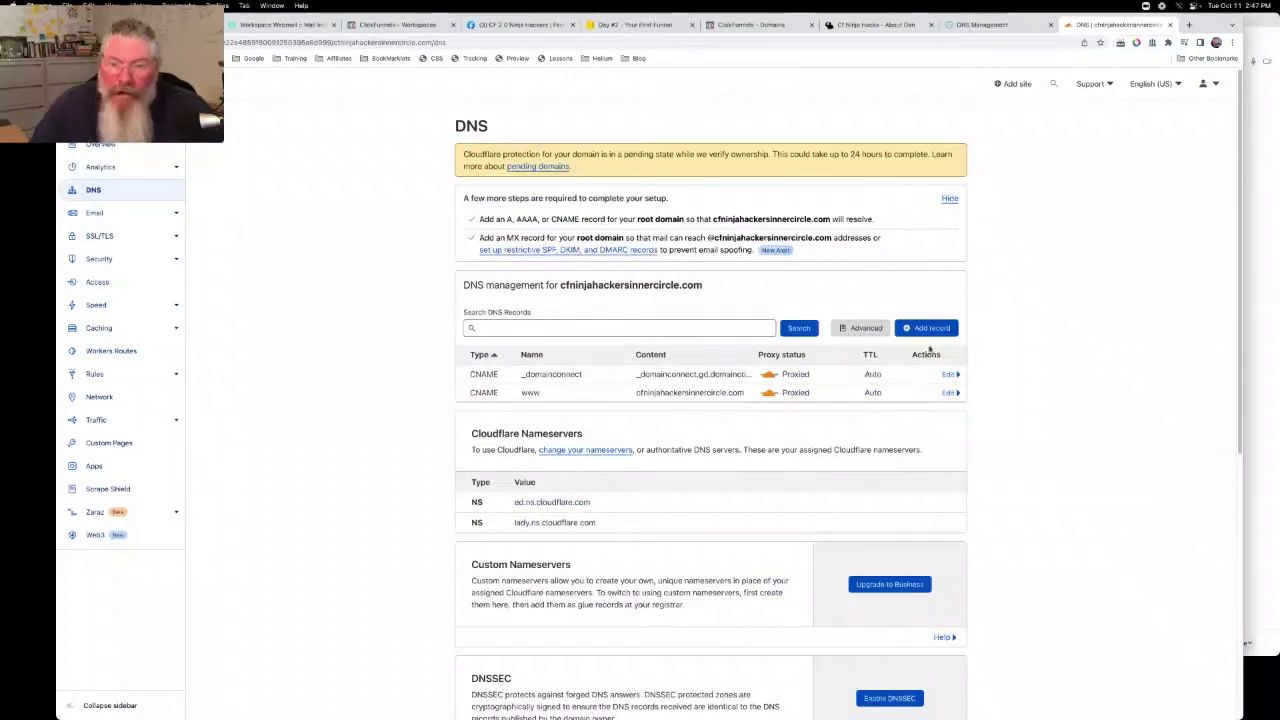
{"action": "left_click", "coordinate": [928, 328]}
{"action": "left_click", "coordinate": [495, 388]}
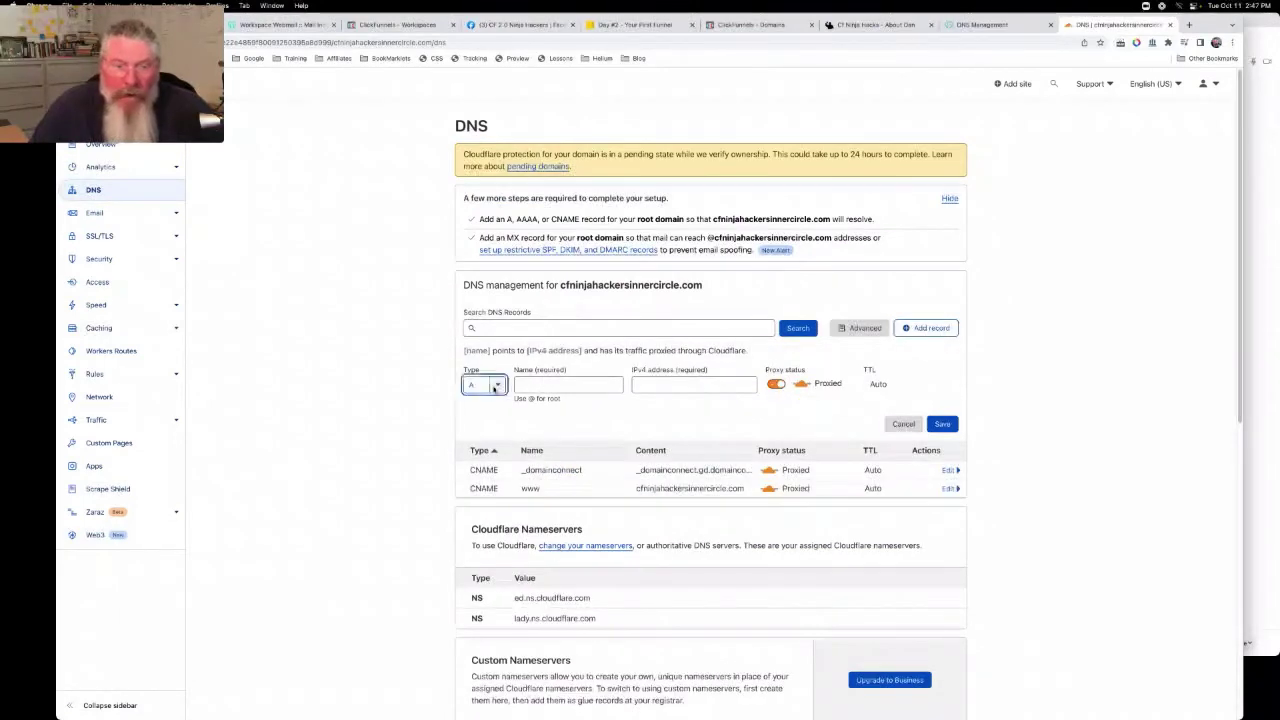
{"action": "left_click", "coordinate": [483, 484]}
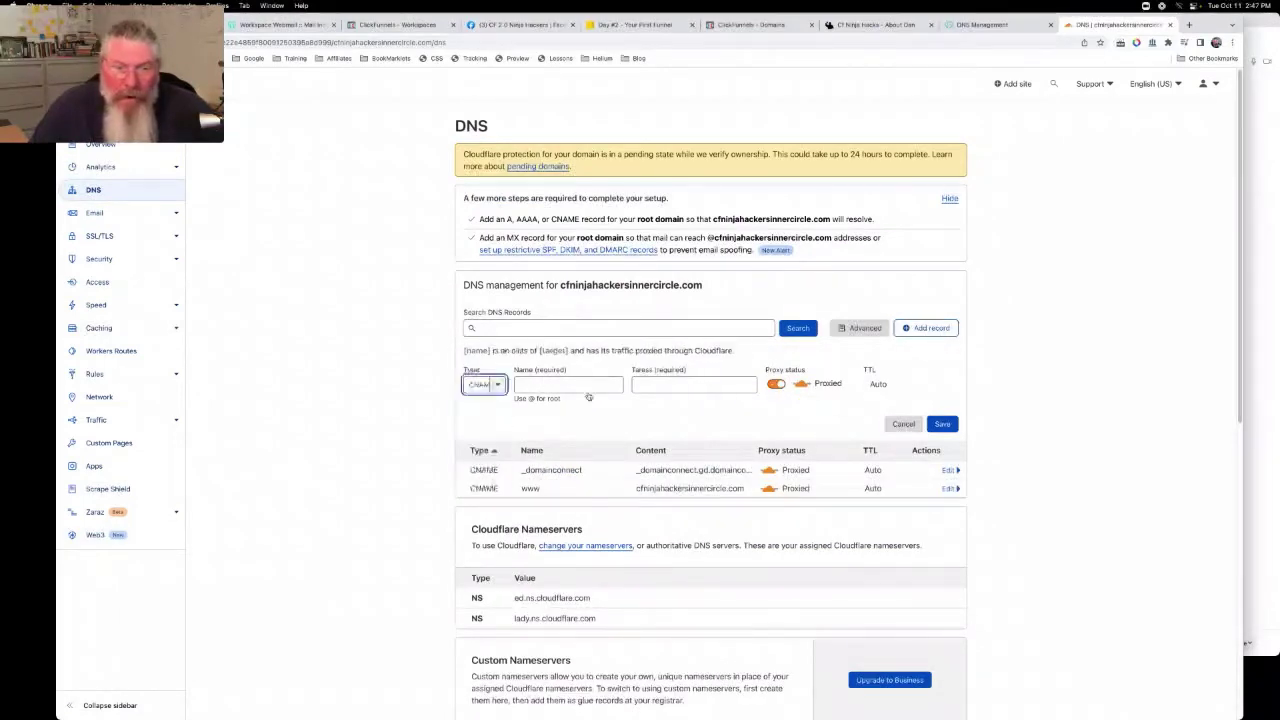
{"action": "left_click", "coordinate": [567, 383]}
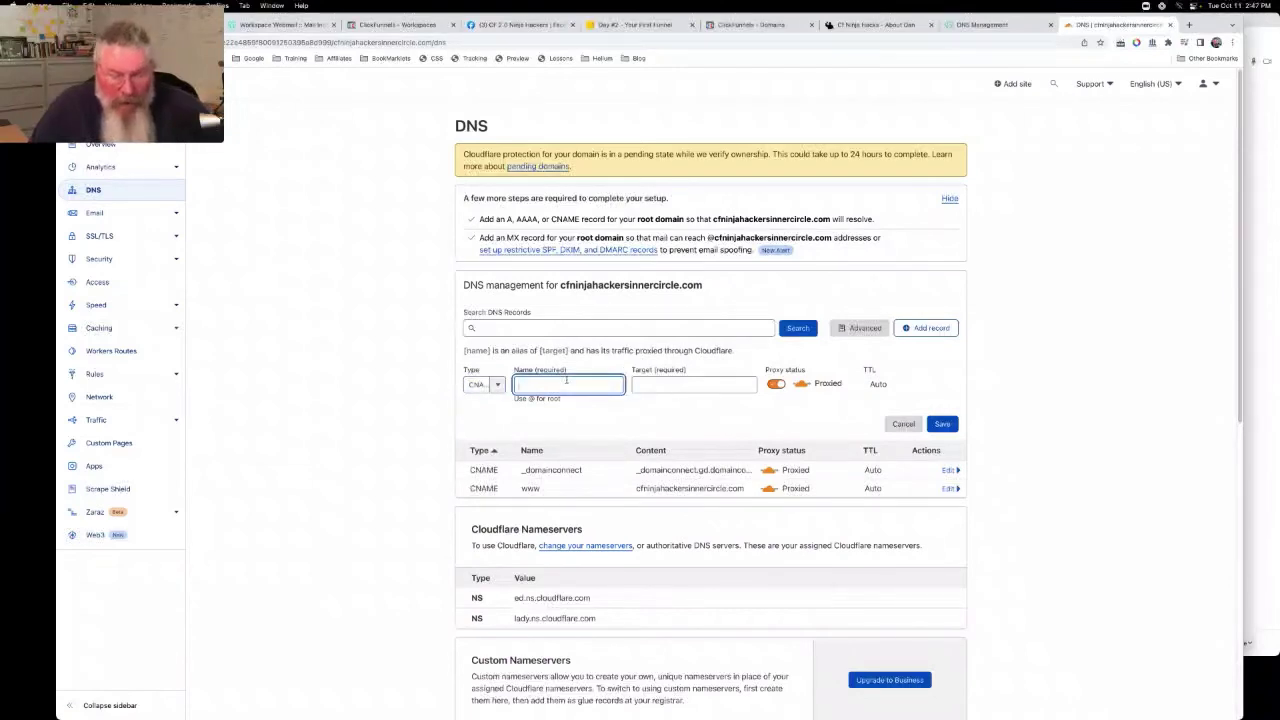
{"action": "type", "text": "@"}
{"action": "left_click", "coordinate": [660, 387]}
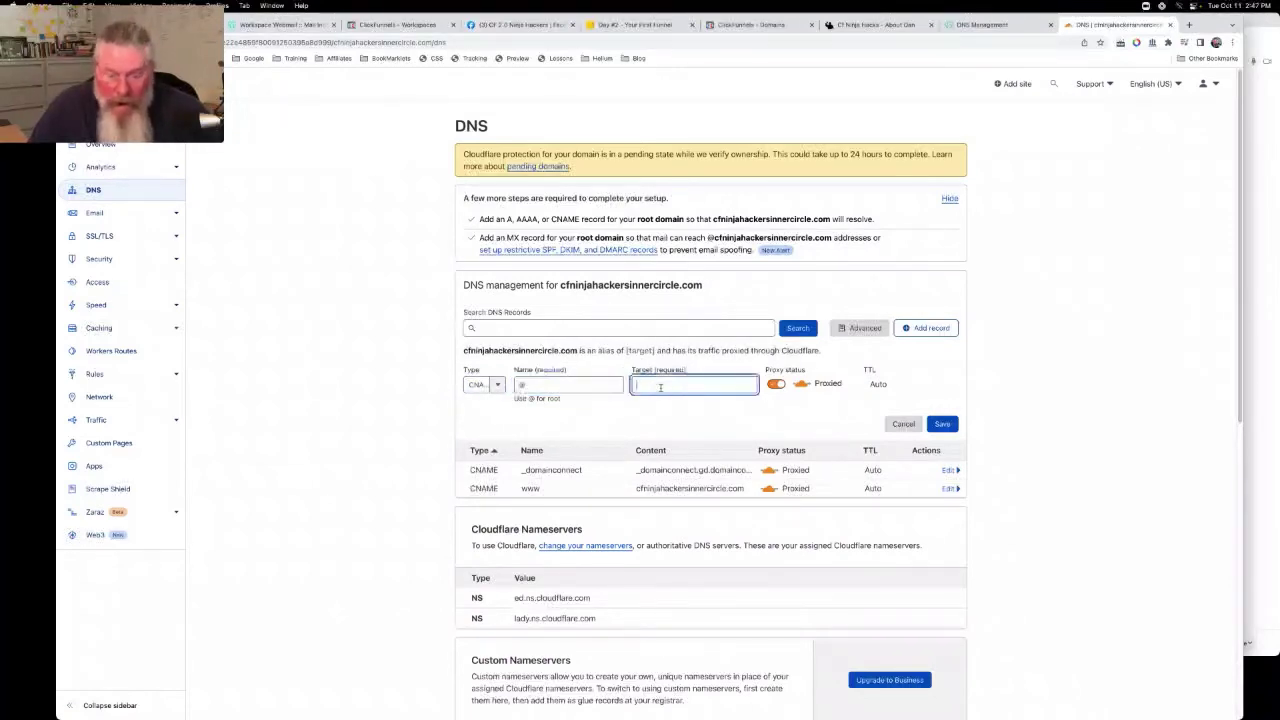
{"action": "type", "text": "bio"}
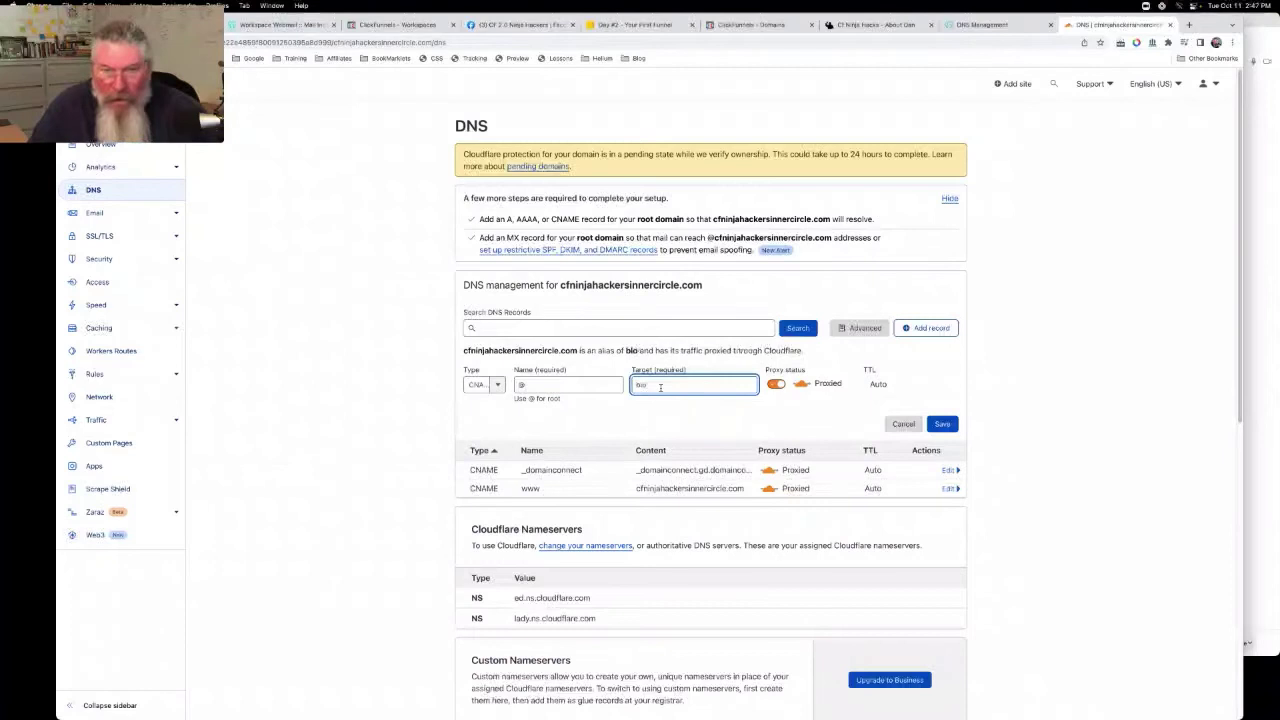
{"action": "type", "text": "g"}
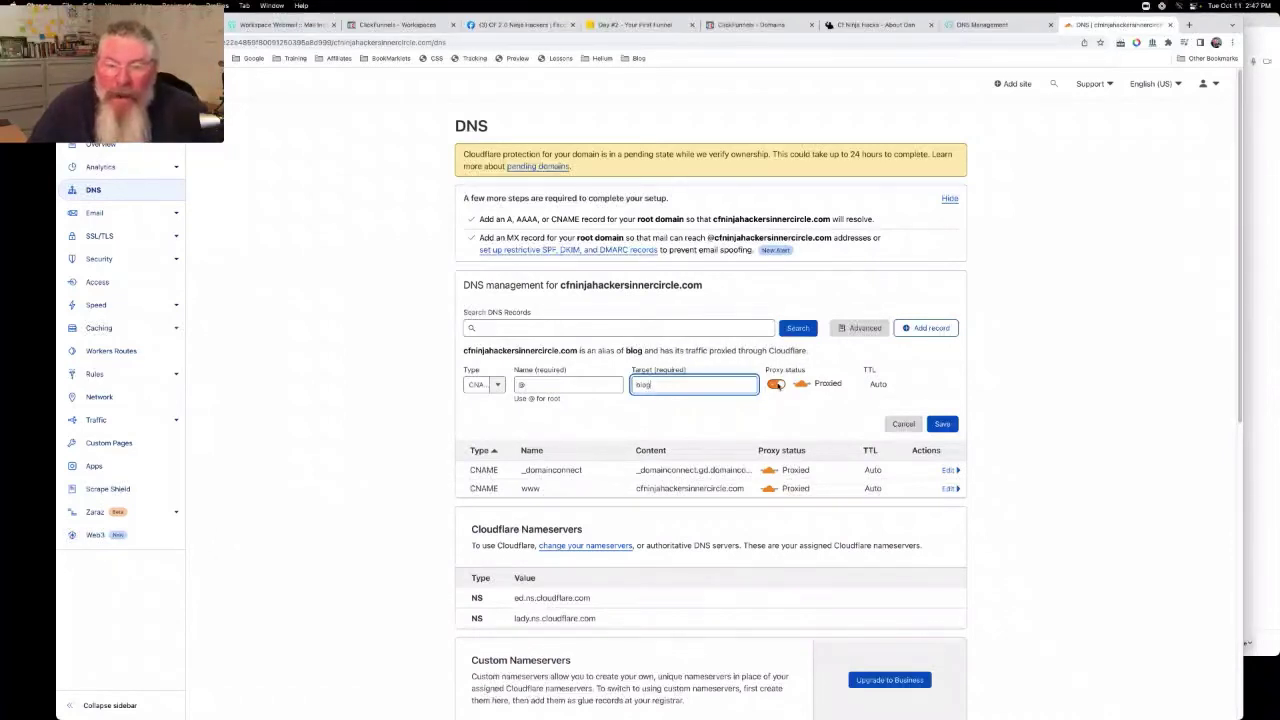
{"action": "left_click", "coordinate": [778, 385]}
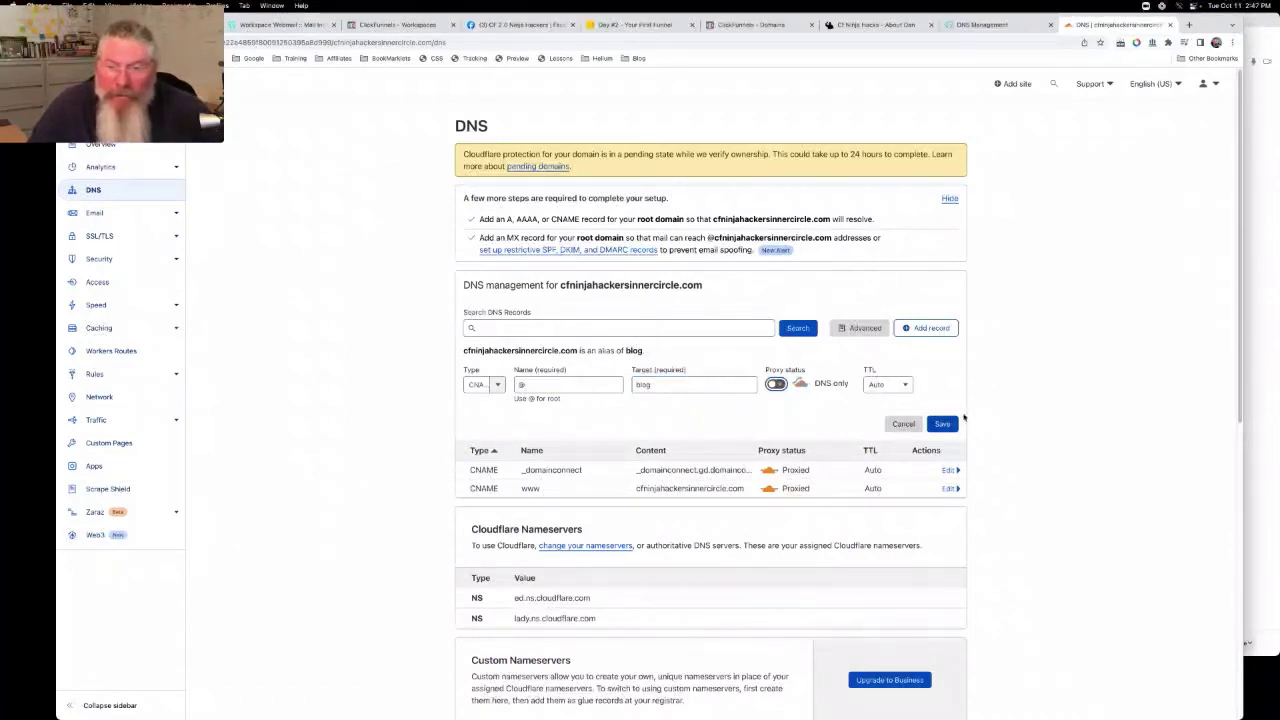
{"action": "left_click", "coordinate": [943, 425]}
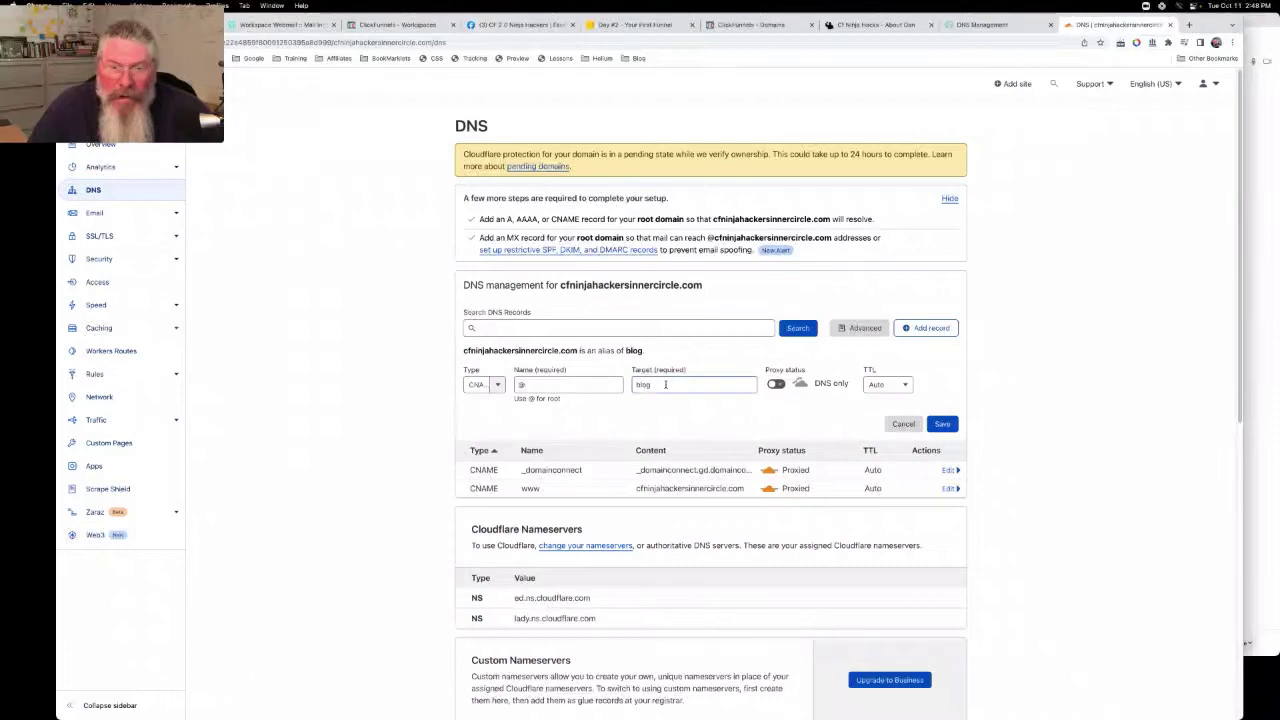
Complete the CNAME target as blog.cfninjahackersinnercircle.com and save the record
{"action": "left_click", "coordinate": [665, 384]}
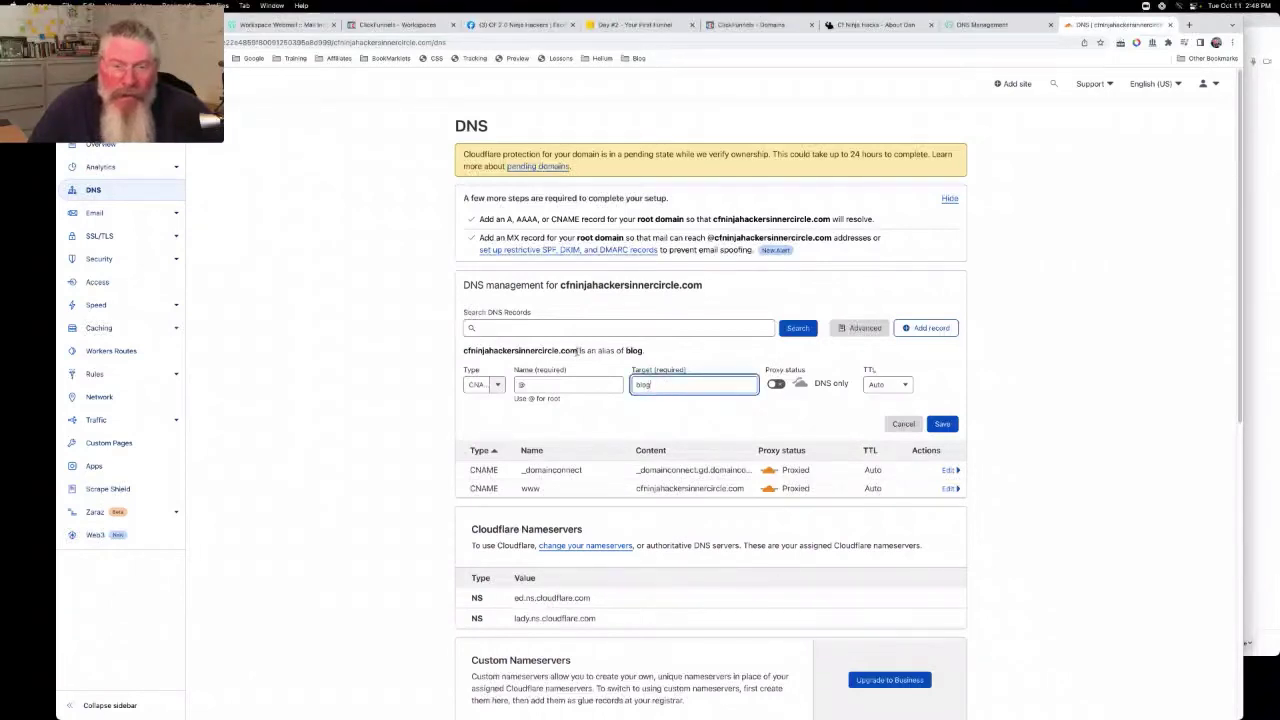
{"action": "left_click_drag", "start_coordinate": [577, 350], "coordinate": [460, 351]}
{"action": "key", "text": "super+c"}
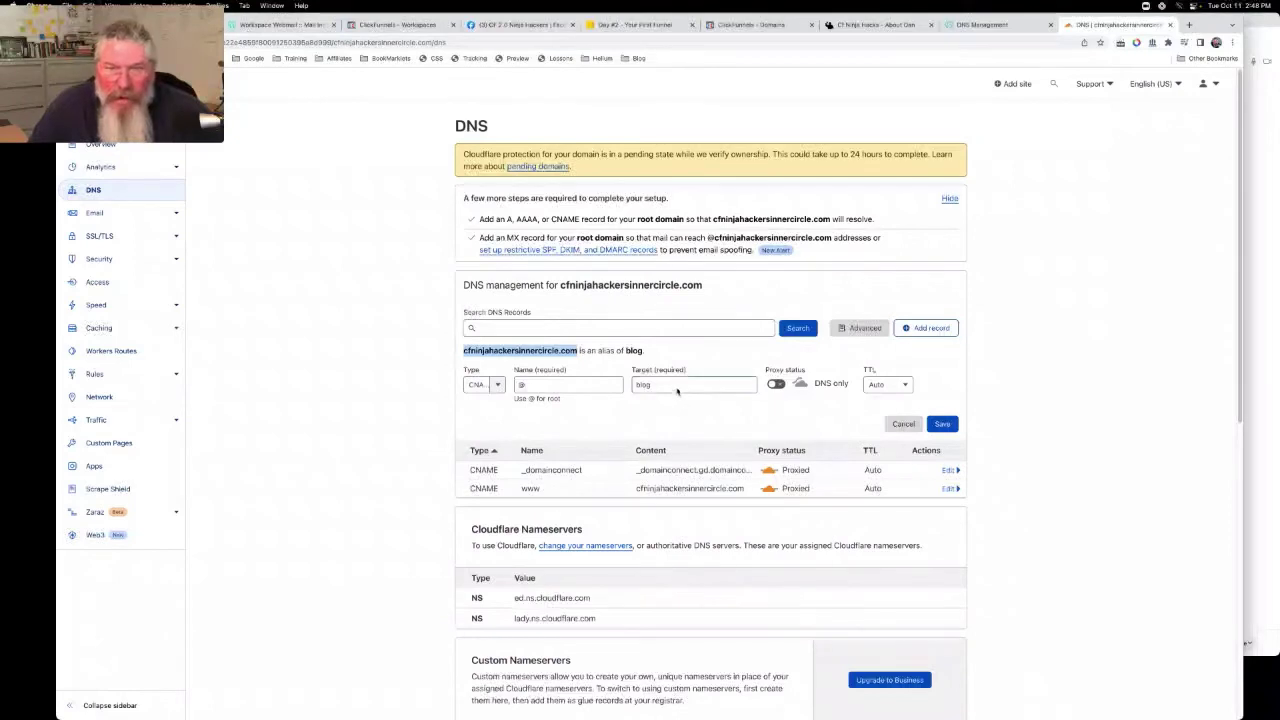
{"action": "left_click", "coordinate": [675, 385]}
{"action": "type", "text": "."}
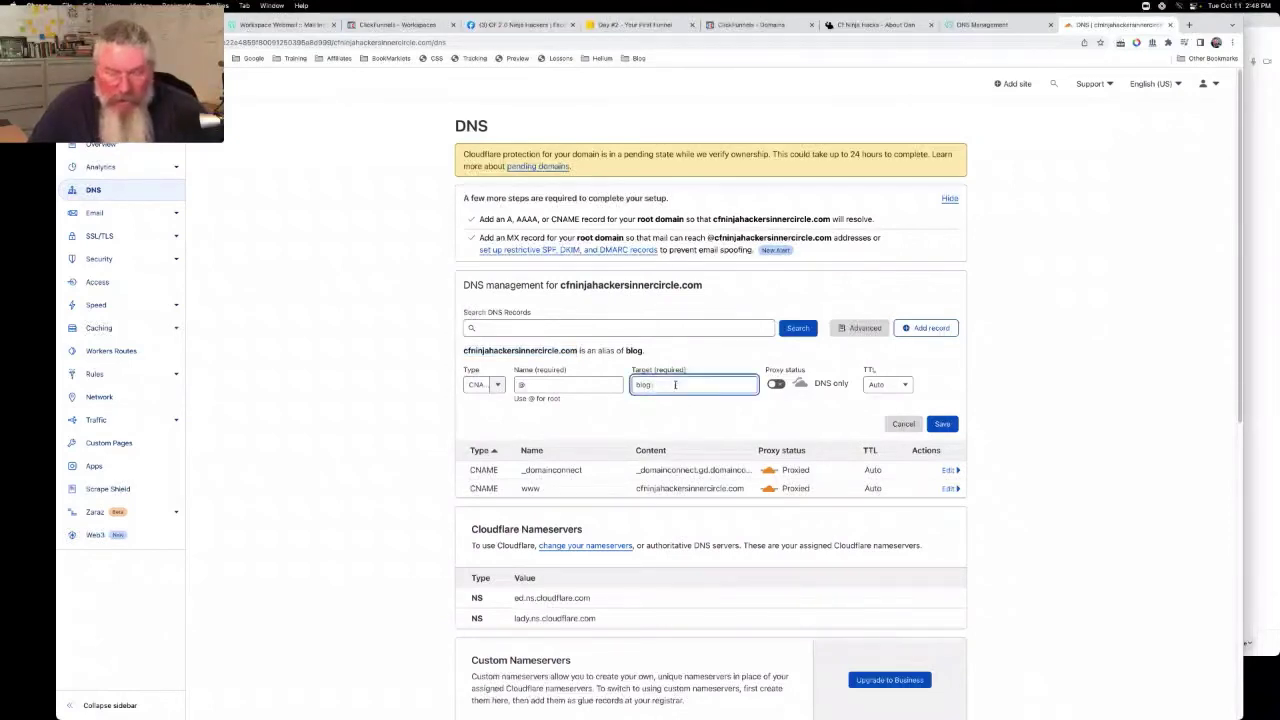
{"action": "key", "text": "super+v"}
{"action": "left_click", "coordinate": [942, 424]}
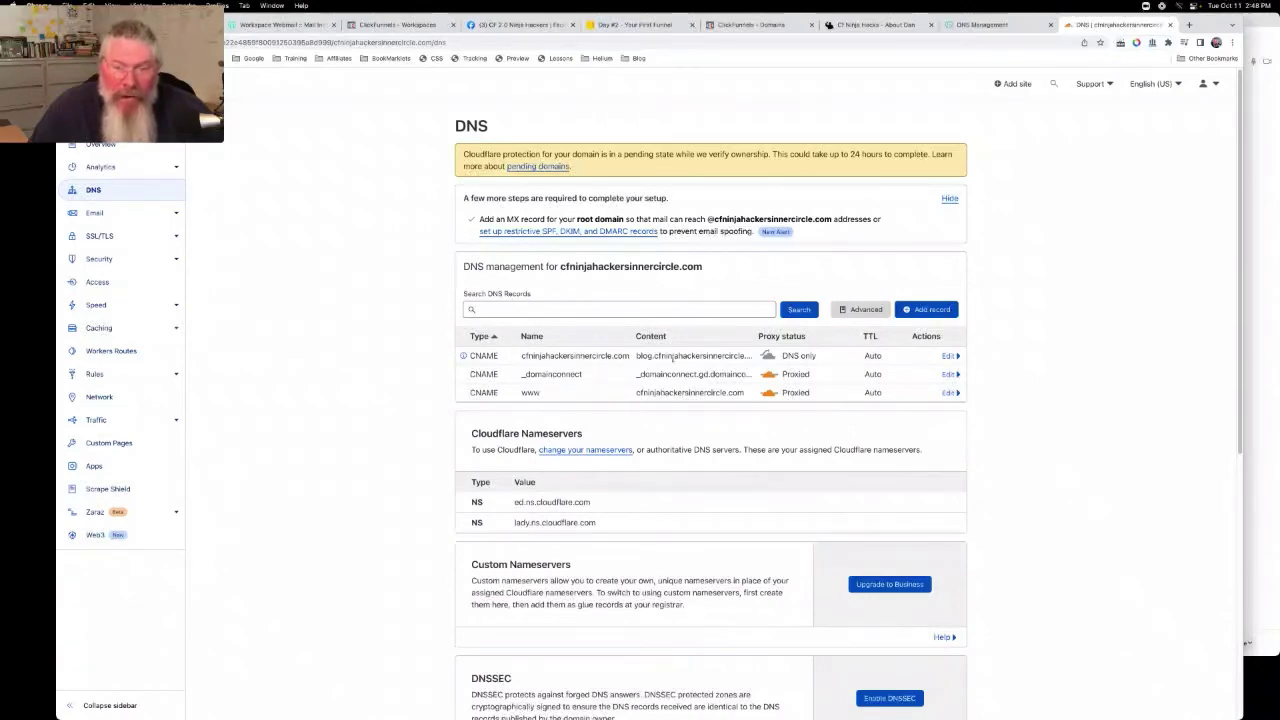
Point the www CNAME at blog.cfninjahackersinnercircle.com and set it to DNS only
{"action": "left_click", "coordinate": [948, 393]}
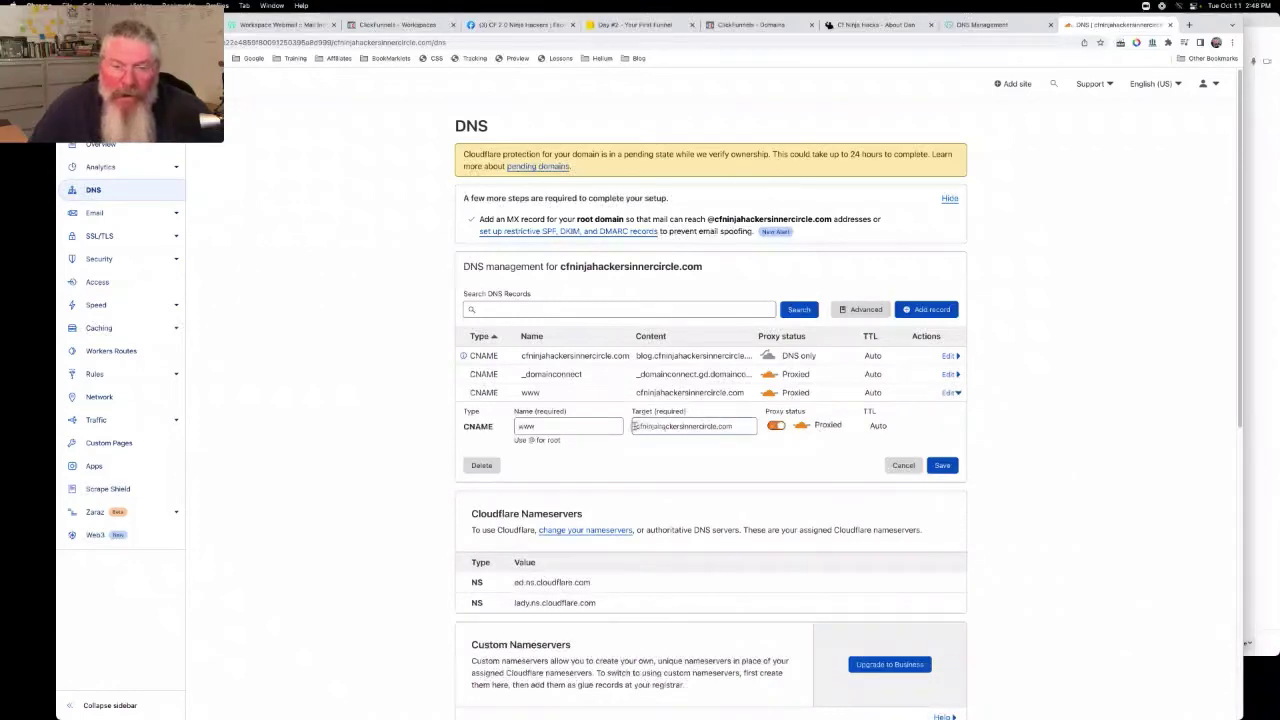
{"action": "left_click", "coordinate": [633, 426]}
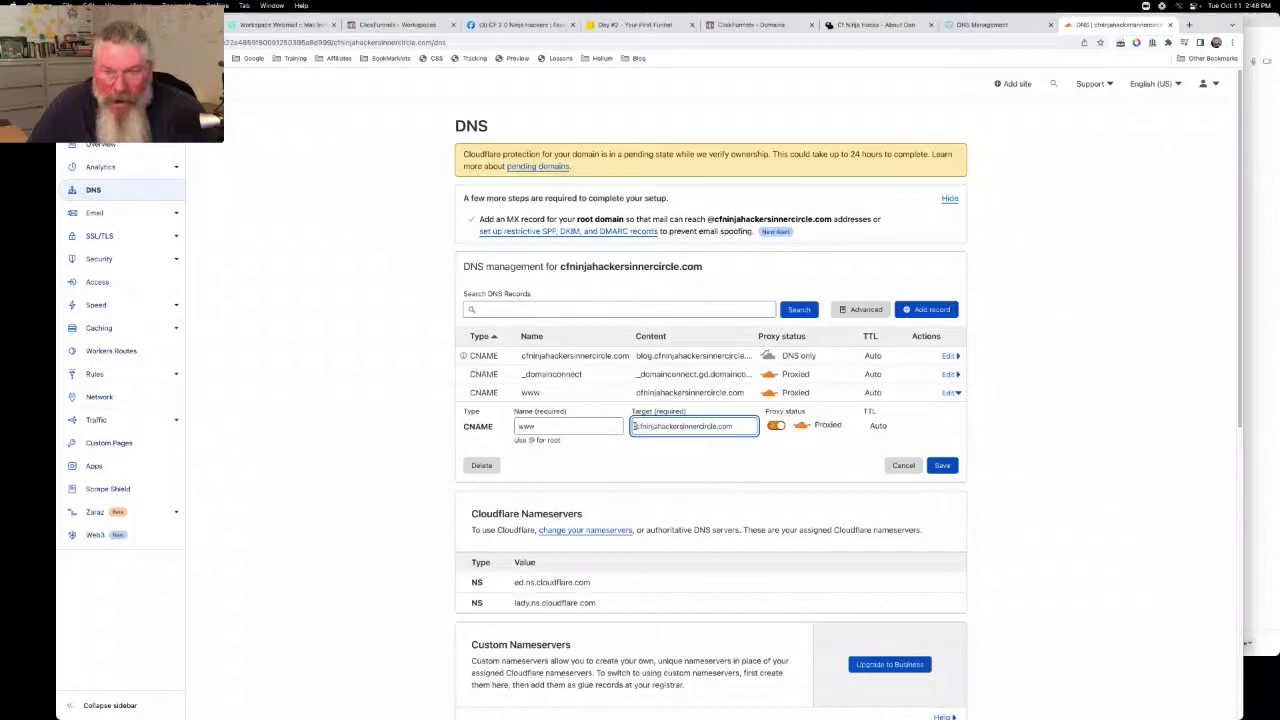
{"action": "type", "text": "sso"}
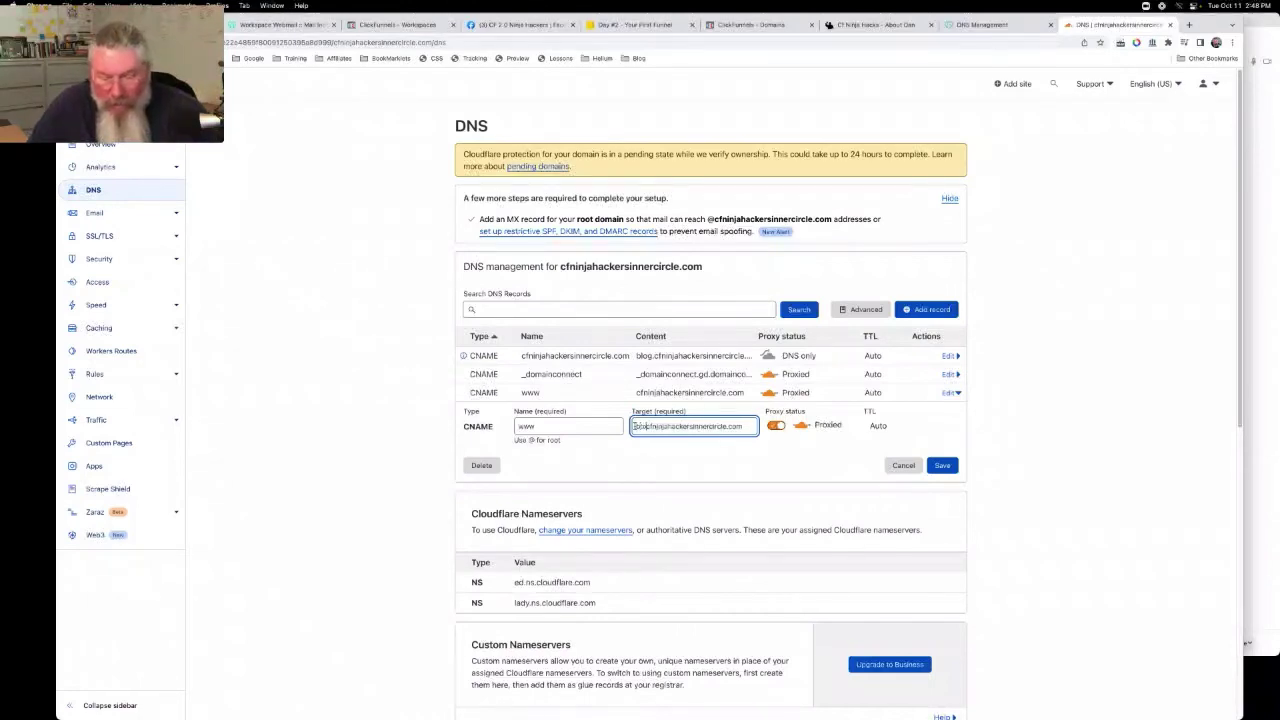
{"action": "type", "text": "g."}
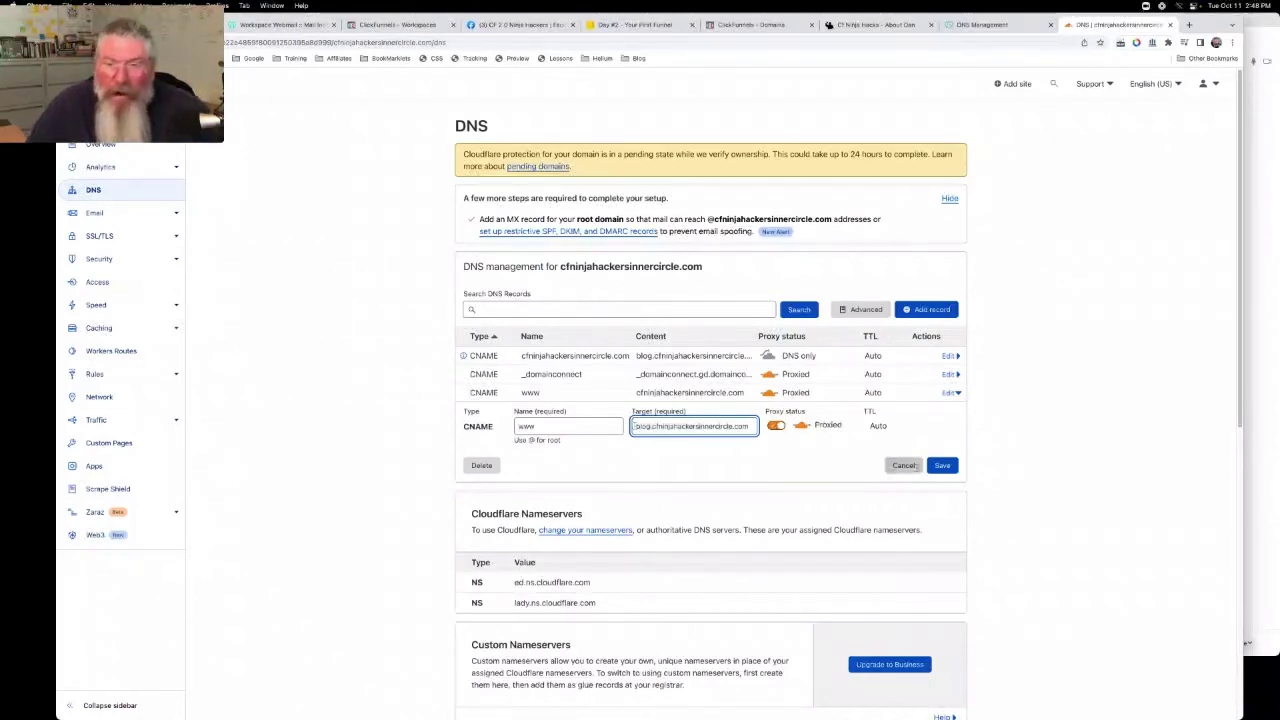
{"action": "left_click", "coordinate": [776, 426]}
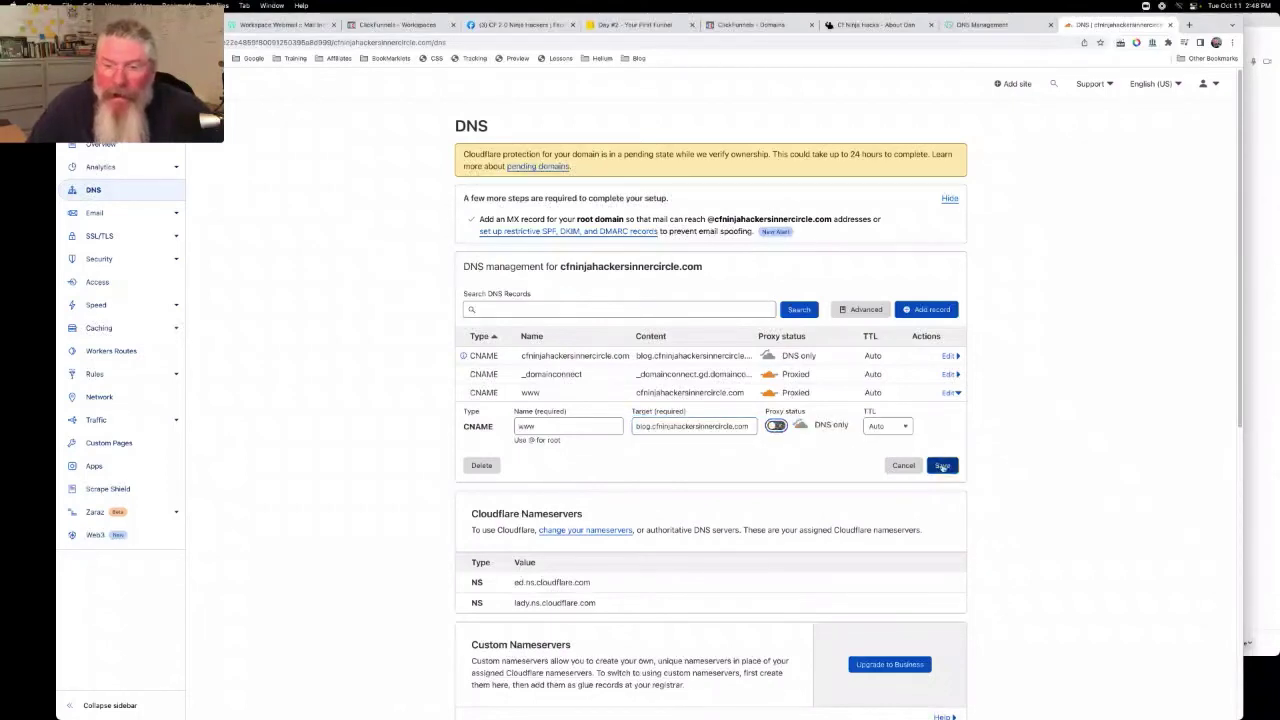
{"action": "left_click", "coordinate": [942, 466]}
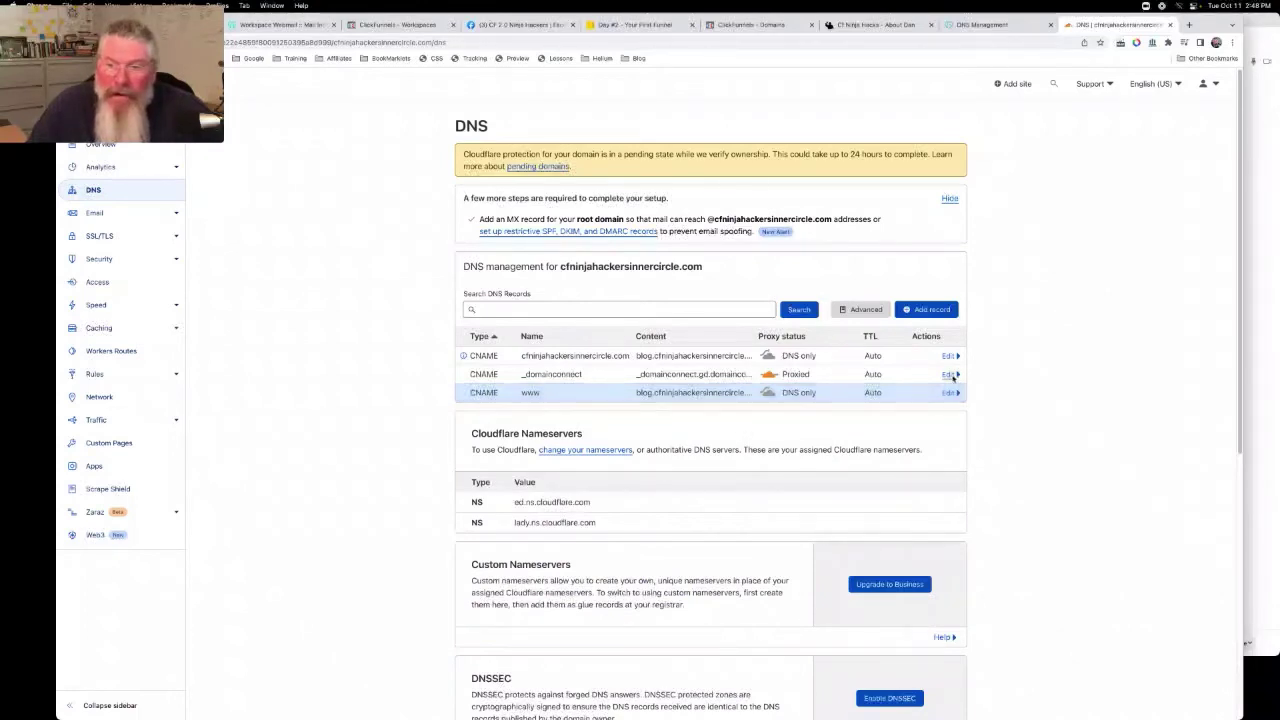
Delete the _domainconnect DNS record
{"action": "left_click", "coordinate": [948, 374]}
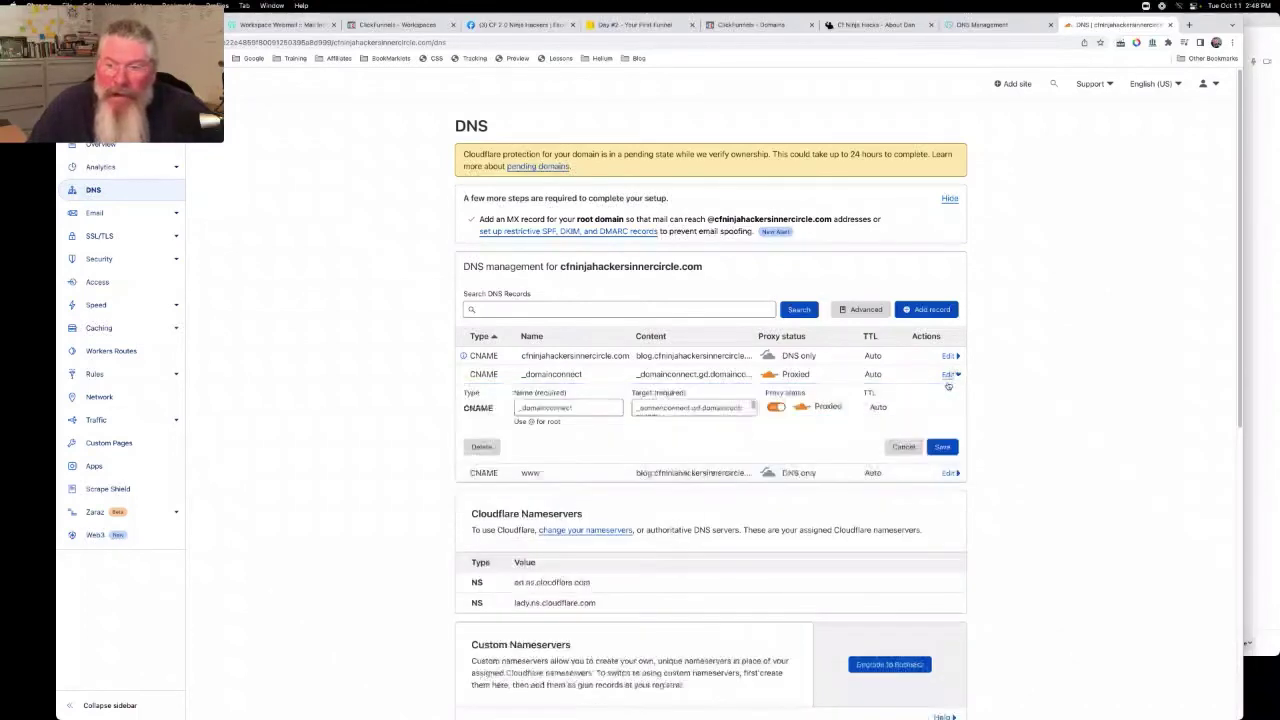
{"action": "left_click", "coordinate": [488, 447]}
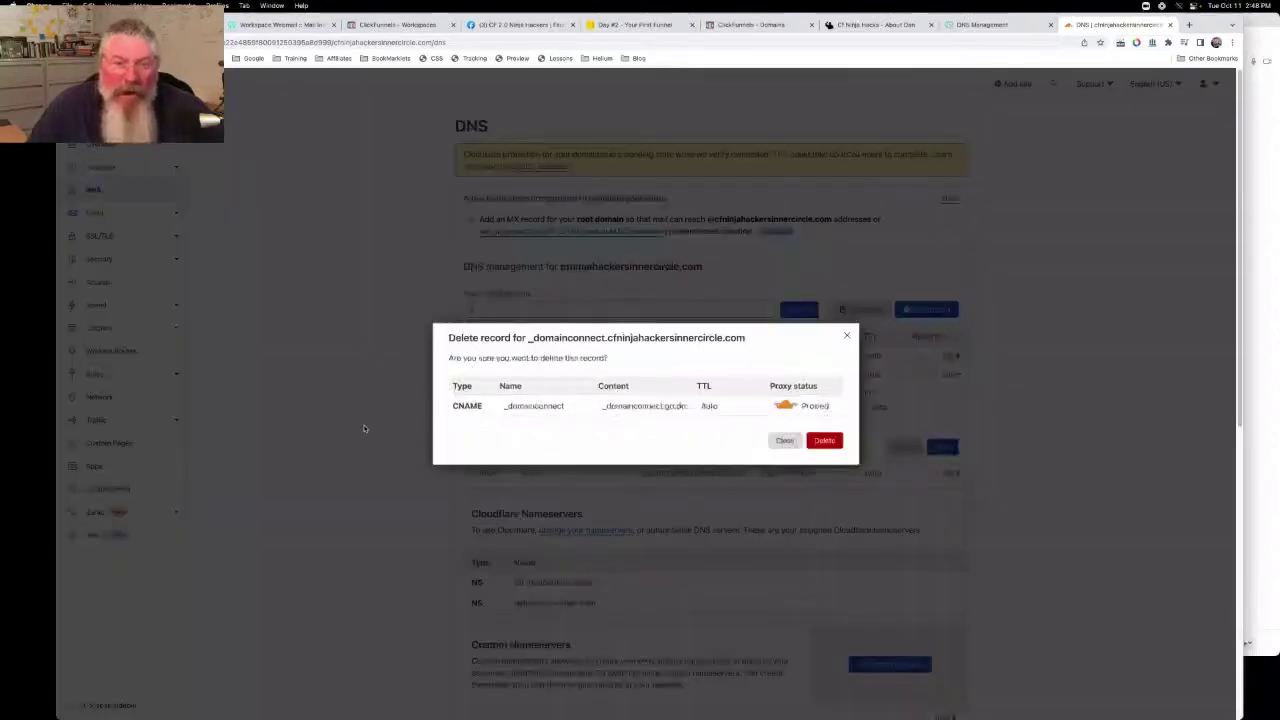
{"action": "left_click", "coordinate": [825, 441]}
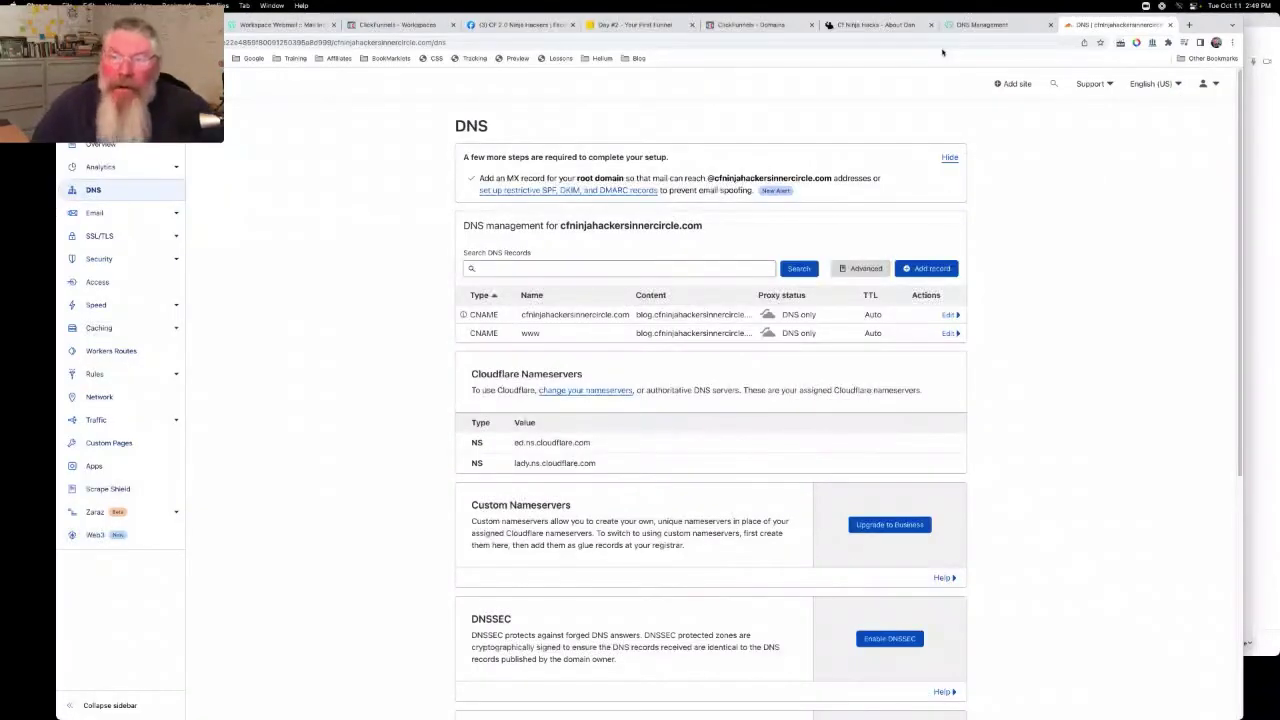
Return to the blog domain's page in ClickFunnels and start its domain setup
{"action": "left_click", "coordinate": [879, 26]}
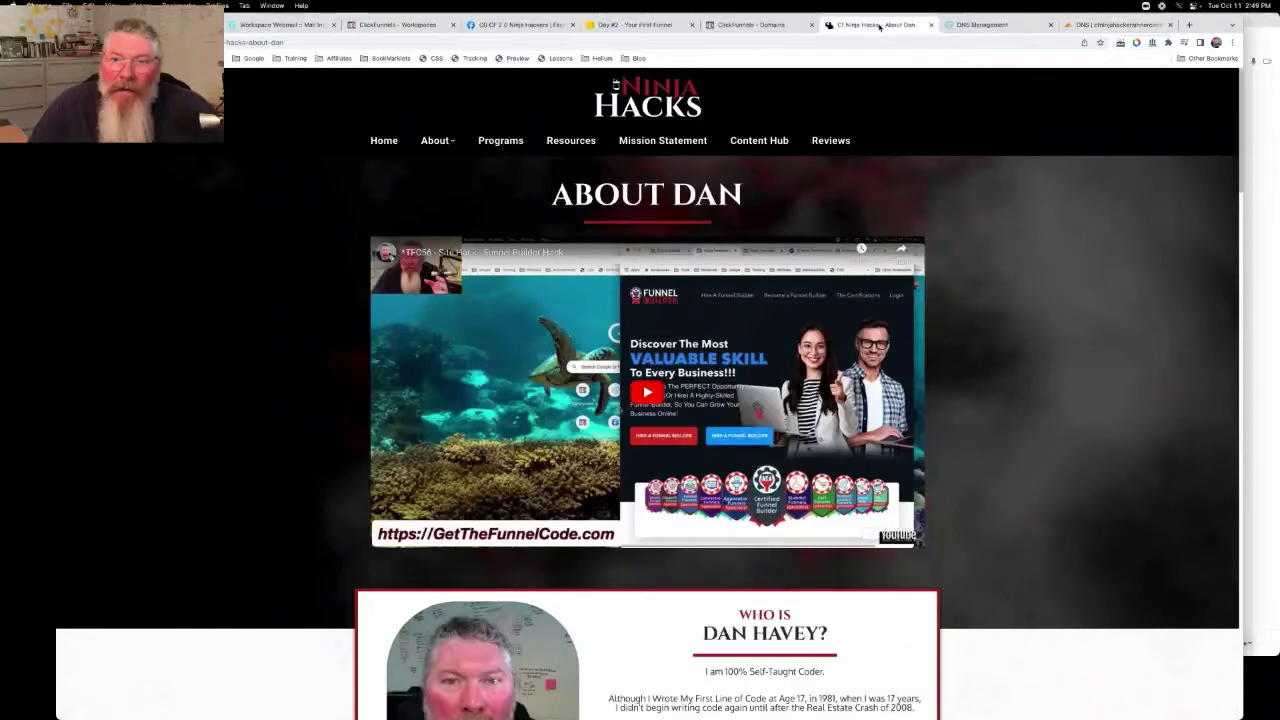
{"action": "left_click", "coordinate": [773, 27]}
{"action": "left_click_drag", "start_coordinate": [857, 27], "coordinate": [766, 25]}
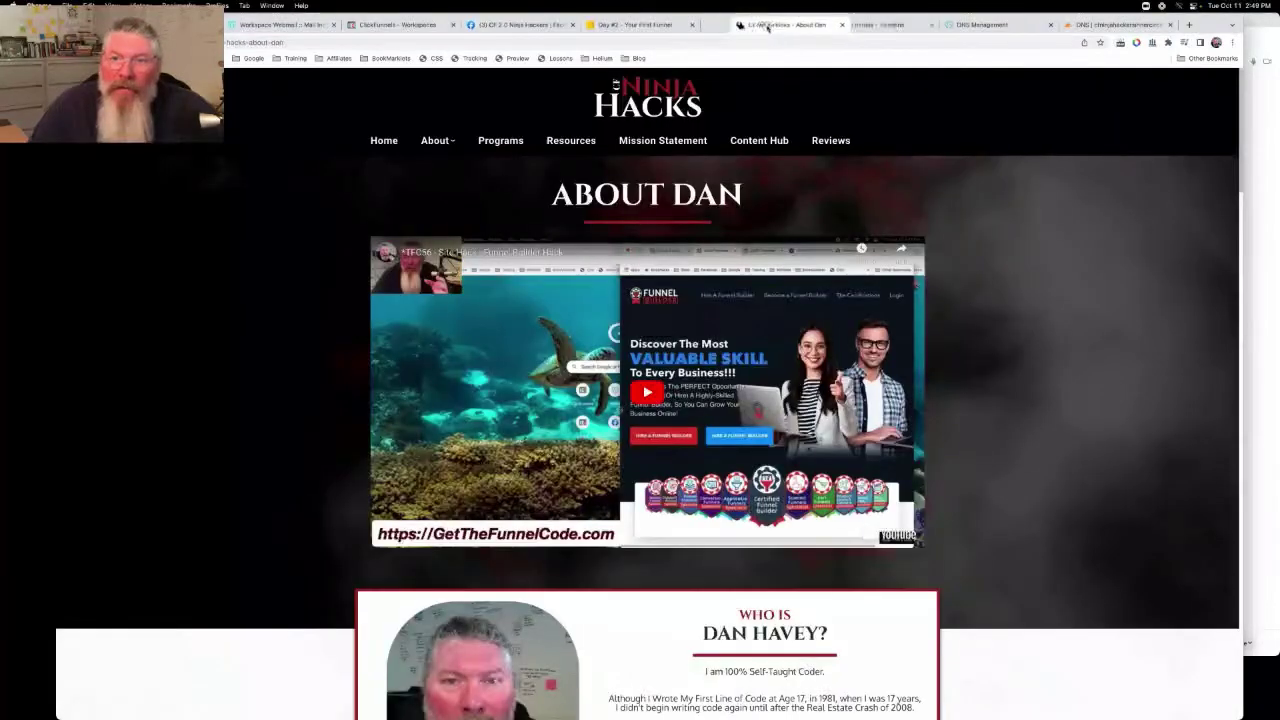
{"action": "left_click", "coordinate": [866, 27]}
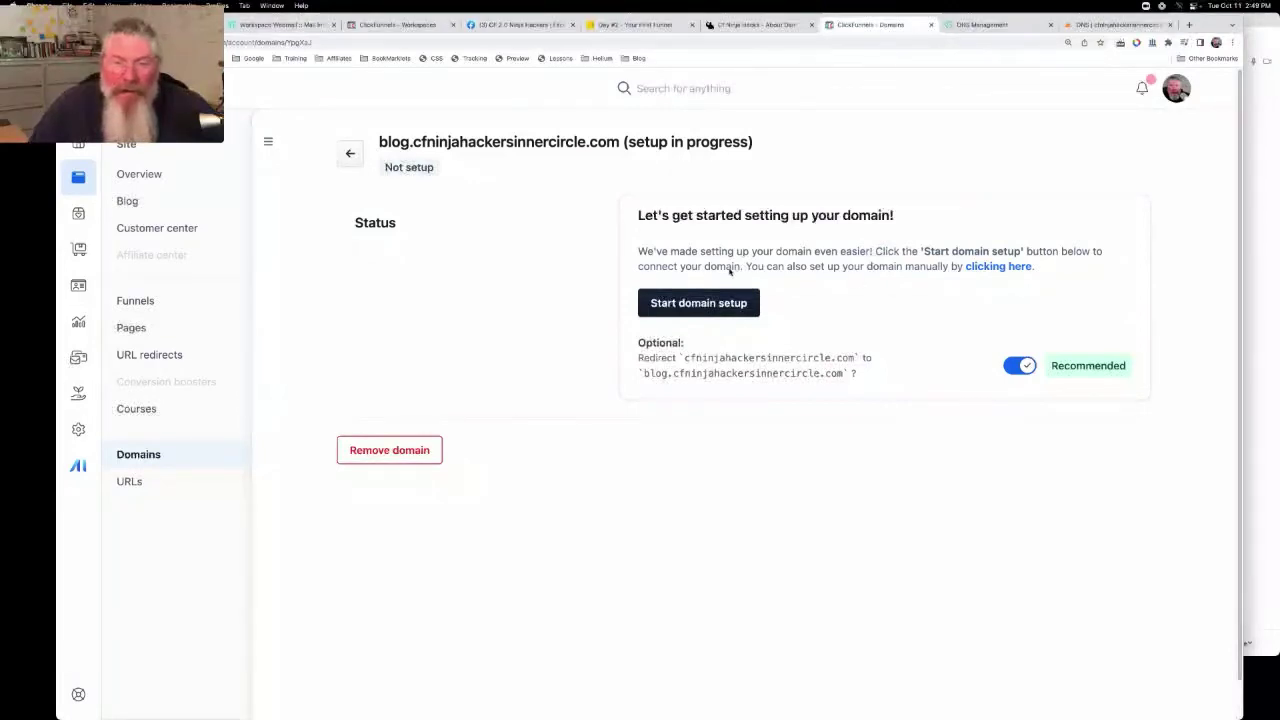
{"action": "left_click", "coordinate": [710, 304]}
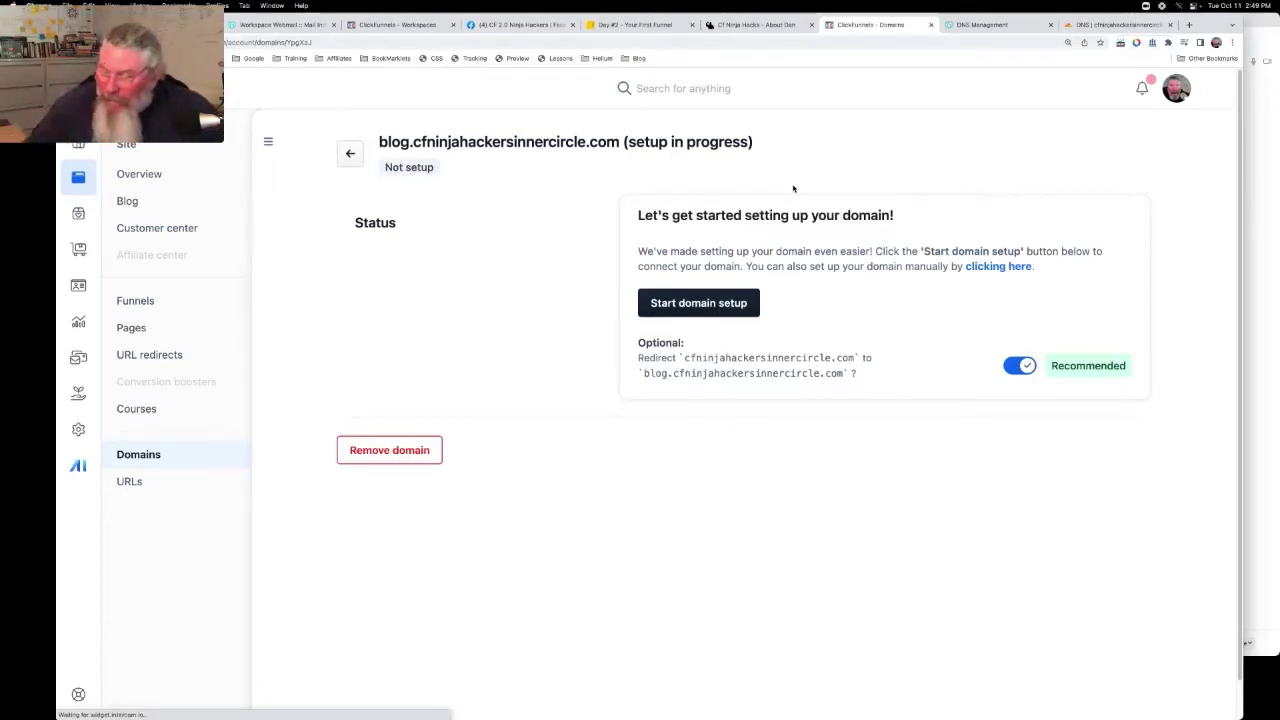
Switch to manual setup, show the DNS table, and copy the TXT verification value
{"action": "left_click", "coordinate": [1005, 268]}
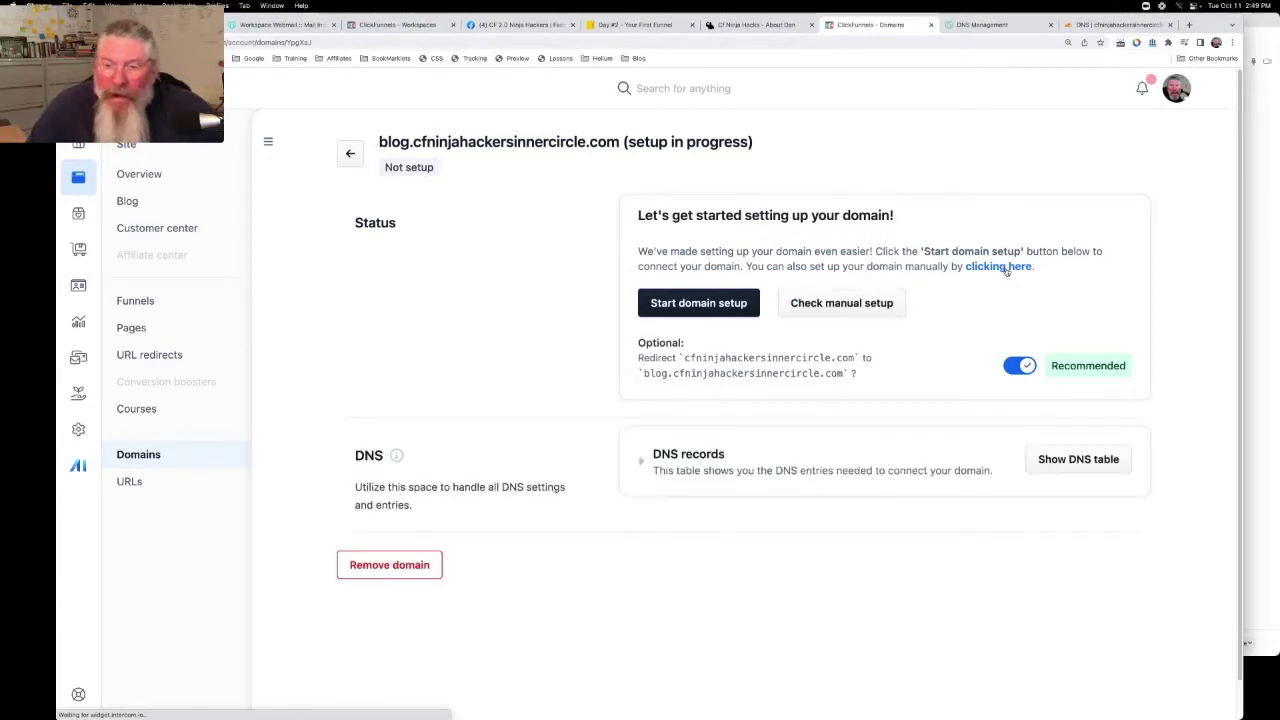
{"action": "left_click", "coordinate": [1055, 460]}
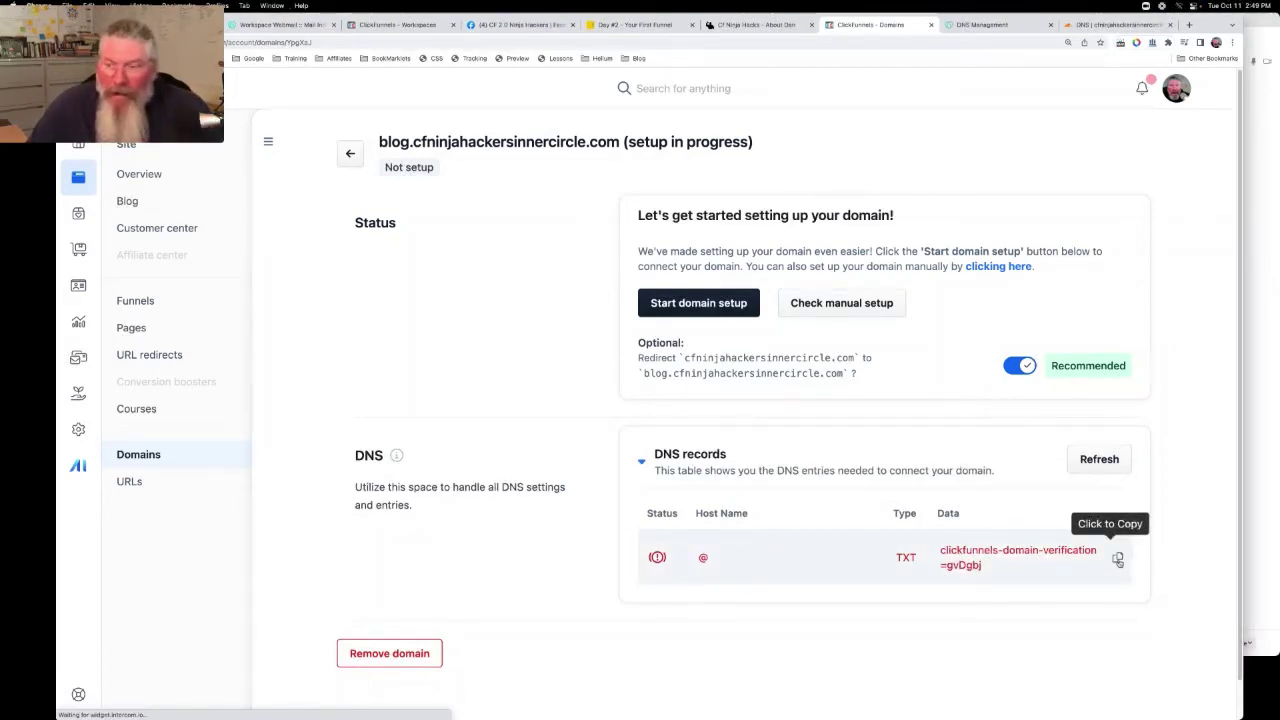
{"action": "left_click", "coordinate": [1118, 560]}
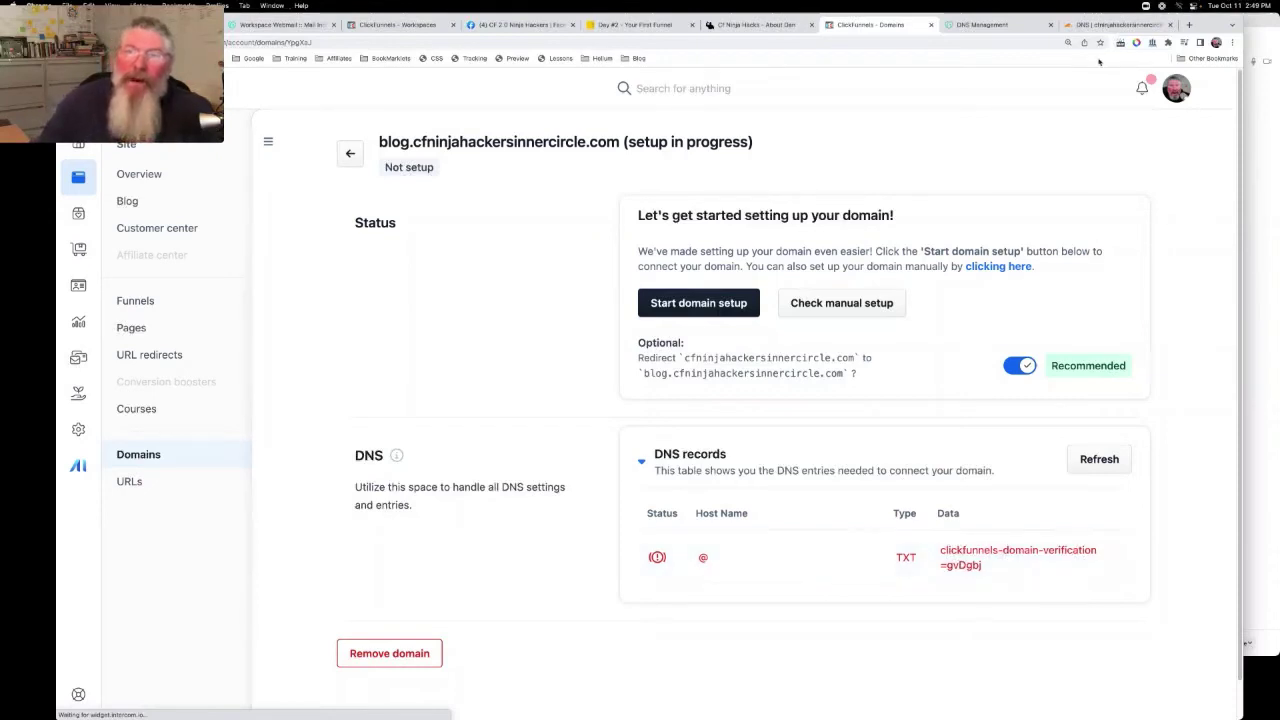
Add a TXT record on @ holding the pasted clickfunnels-domain-verification=gvDgbj value
{"action": "left_click", "coordinate": [1098, 26]}
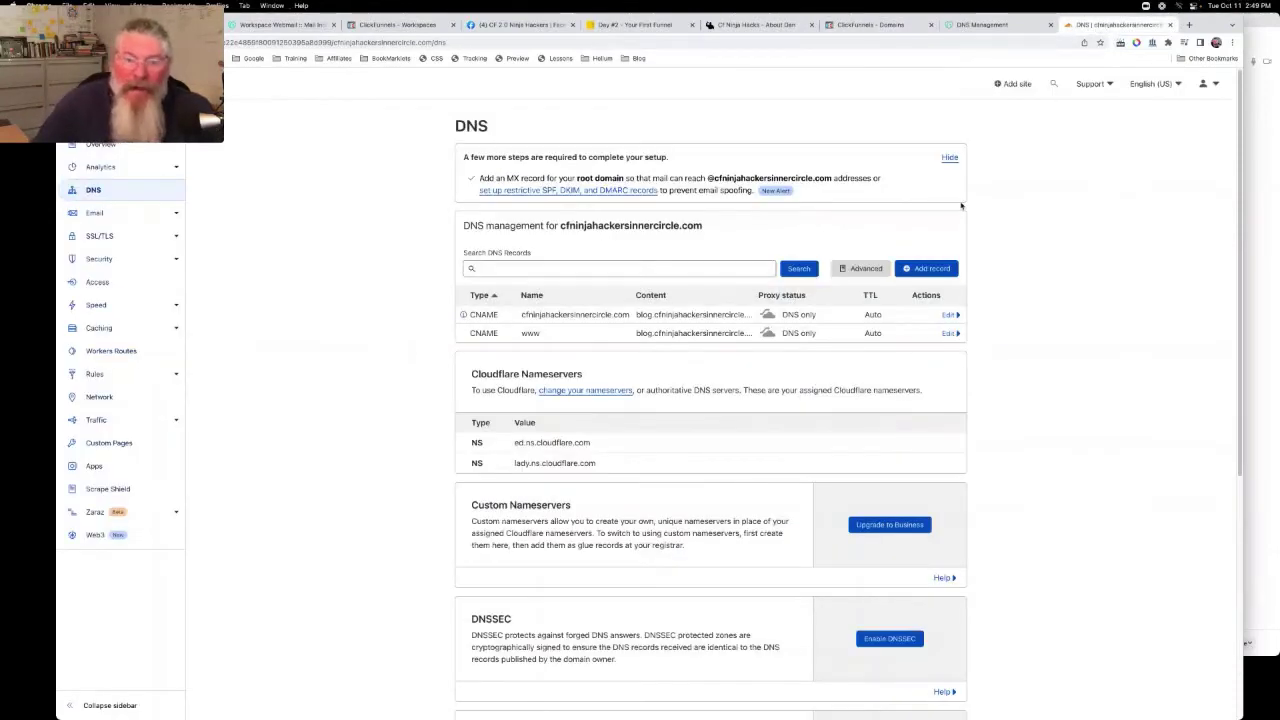
{"action": "left_click", "coordinate": [913, 272]}
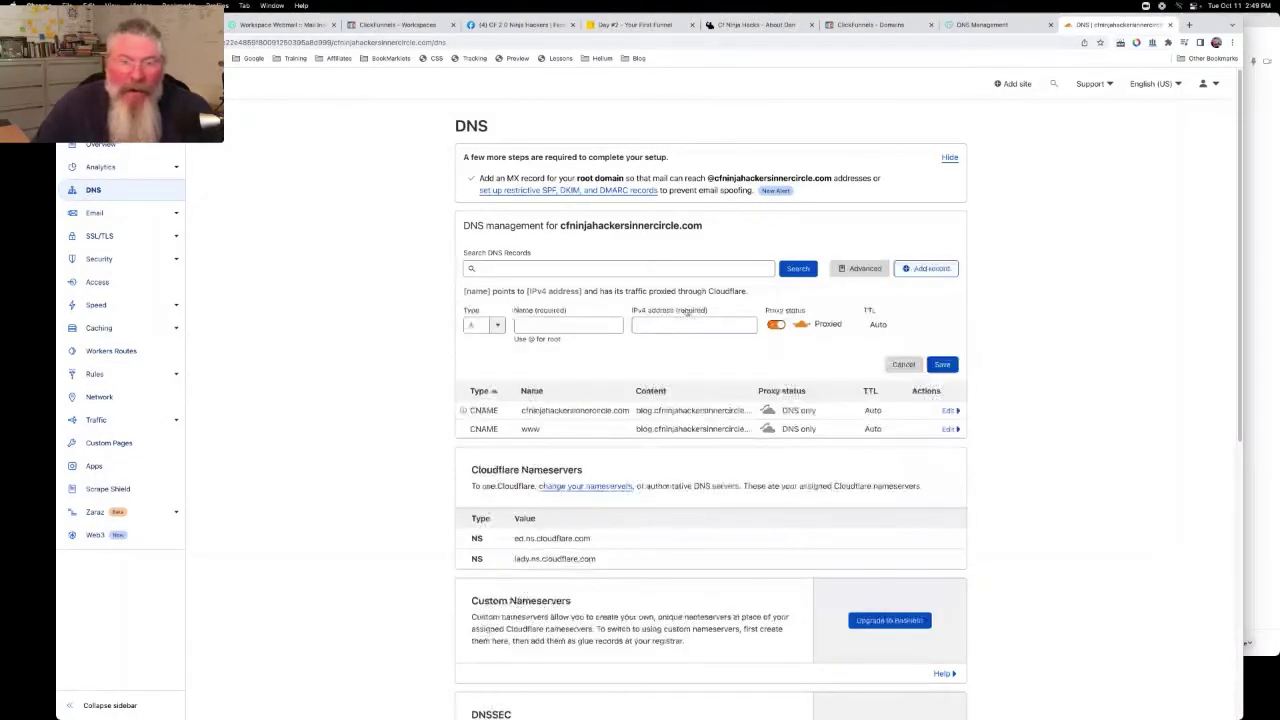
{"action": "left_click", "coordinate": [497, 325]}
{"action": "scroll", "coordinate": [483, 385], "scroll_direction": "down", "scroll_amount": 5}
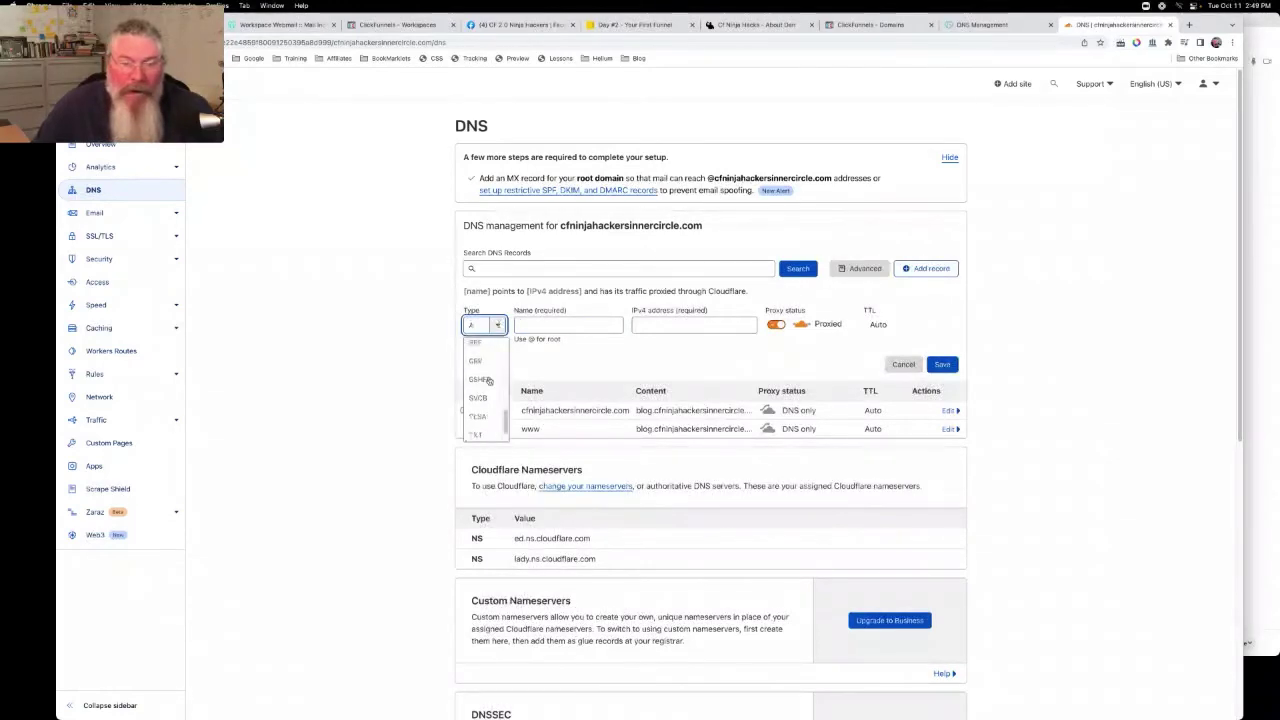
{"action": "left_click", "coordinate": [478, 413]}
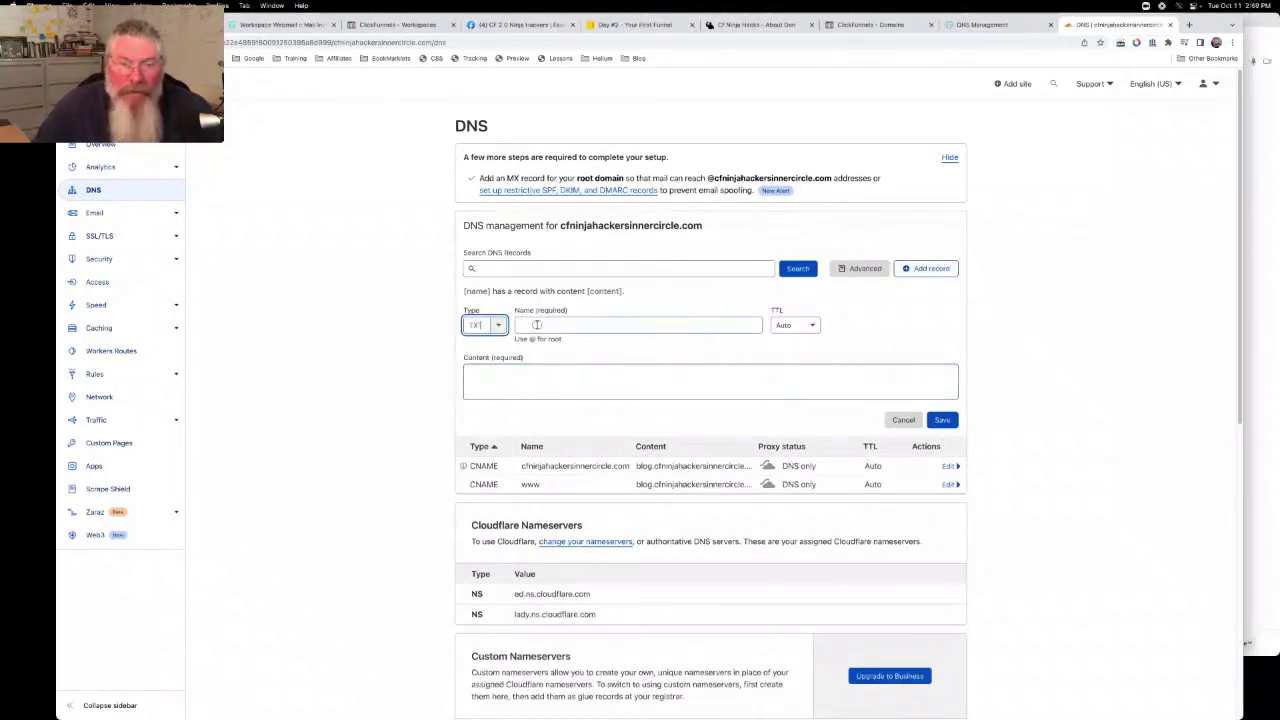
{"action": "left_click", "coordinate": [537, 325]}
{"action": "type", "text": "@"}
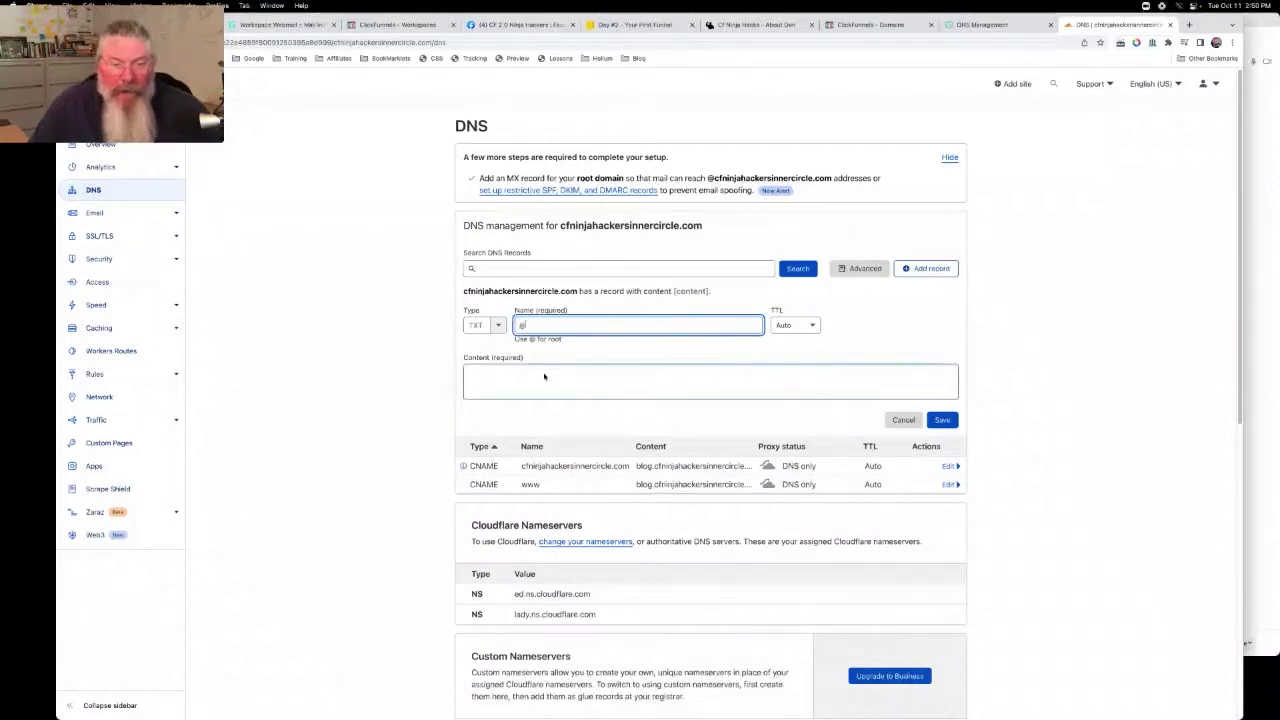
{"action": "left_click", "coordinate": [543, 373]}
{"action": "key", "text": "super+v"}
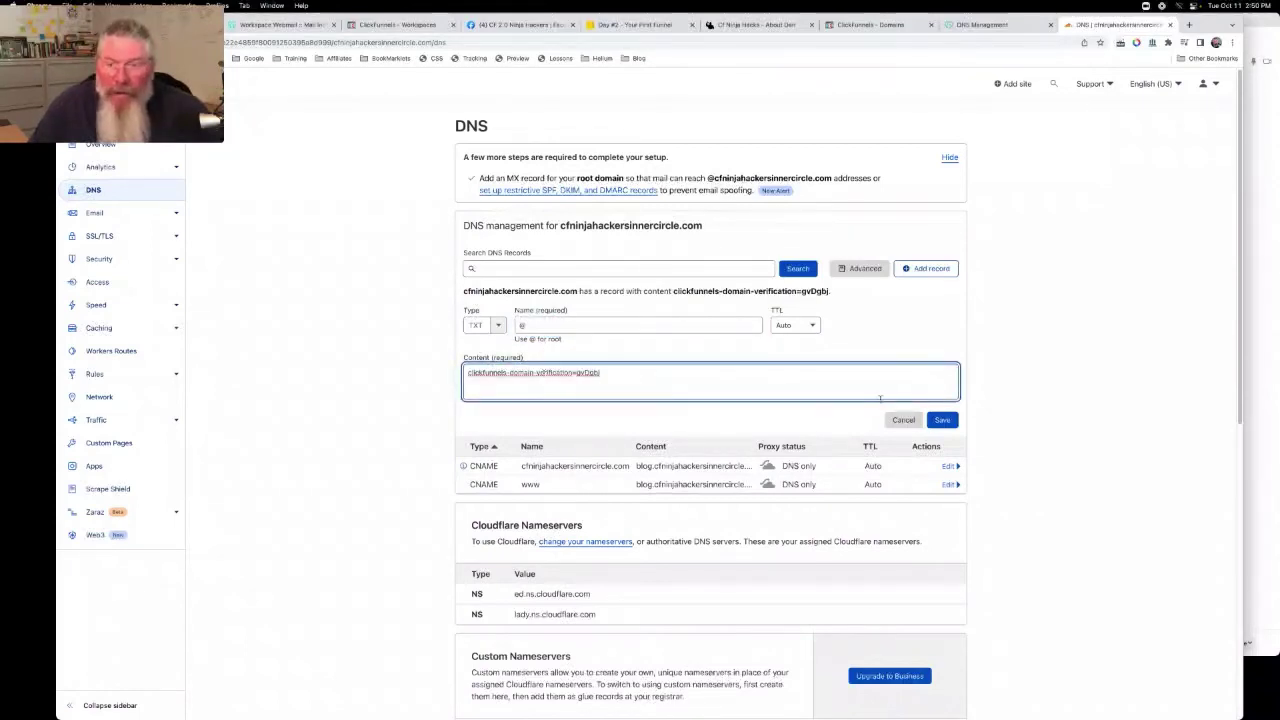
{"action": "left_click", "coordinate": [942, 419]}
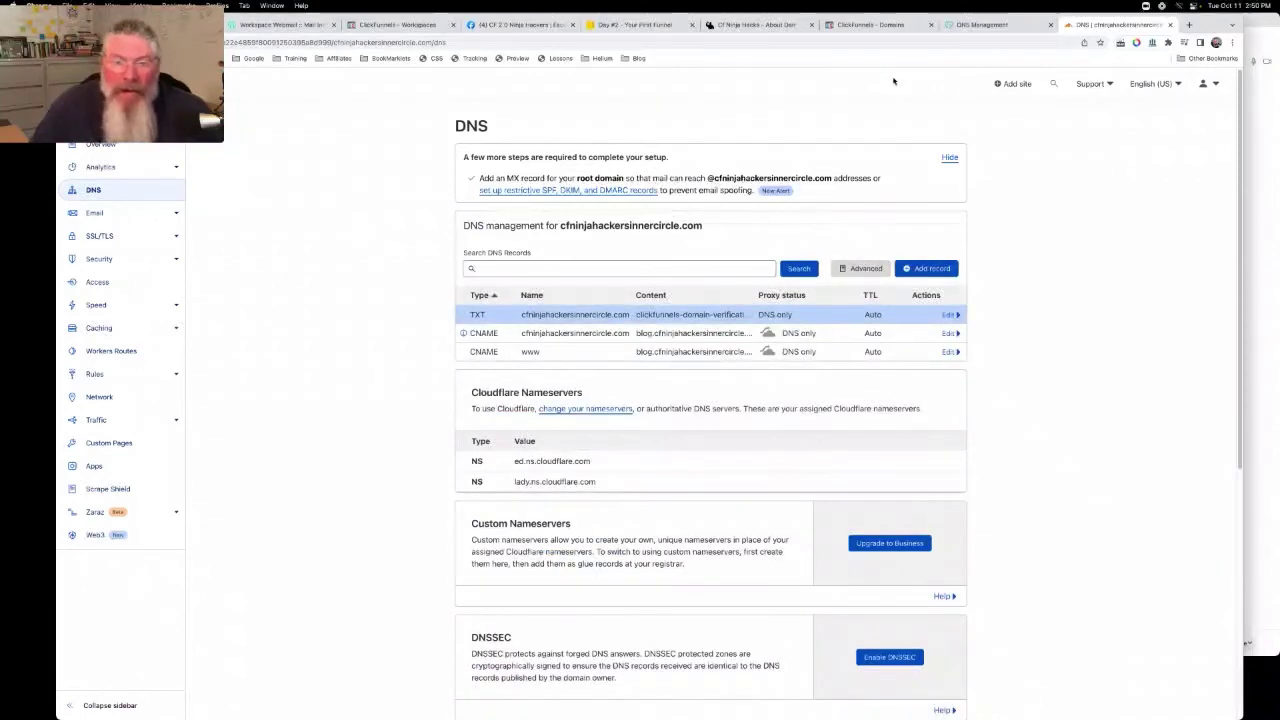
Refresh the DNS verification in ClickFunnels and validate ownership of the blog domain
{"action": "left_click", "coordinate": [887, 25]}
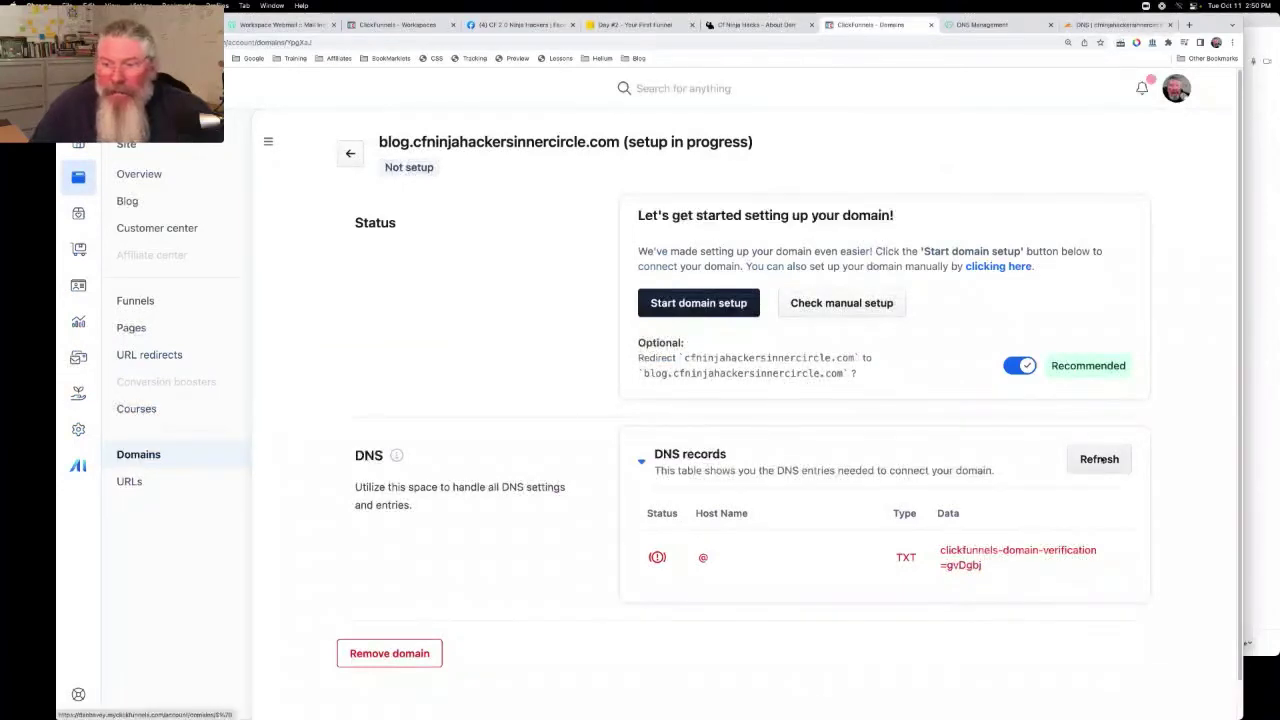
{"action": "left_click", "coordinate": [1099, 459]}
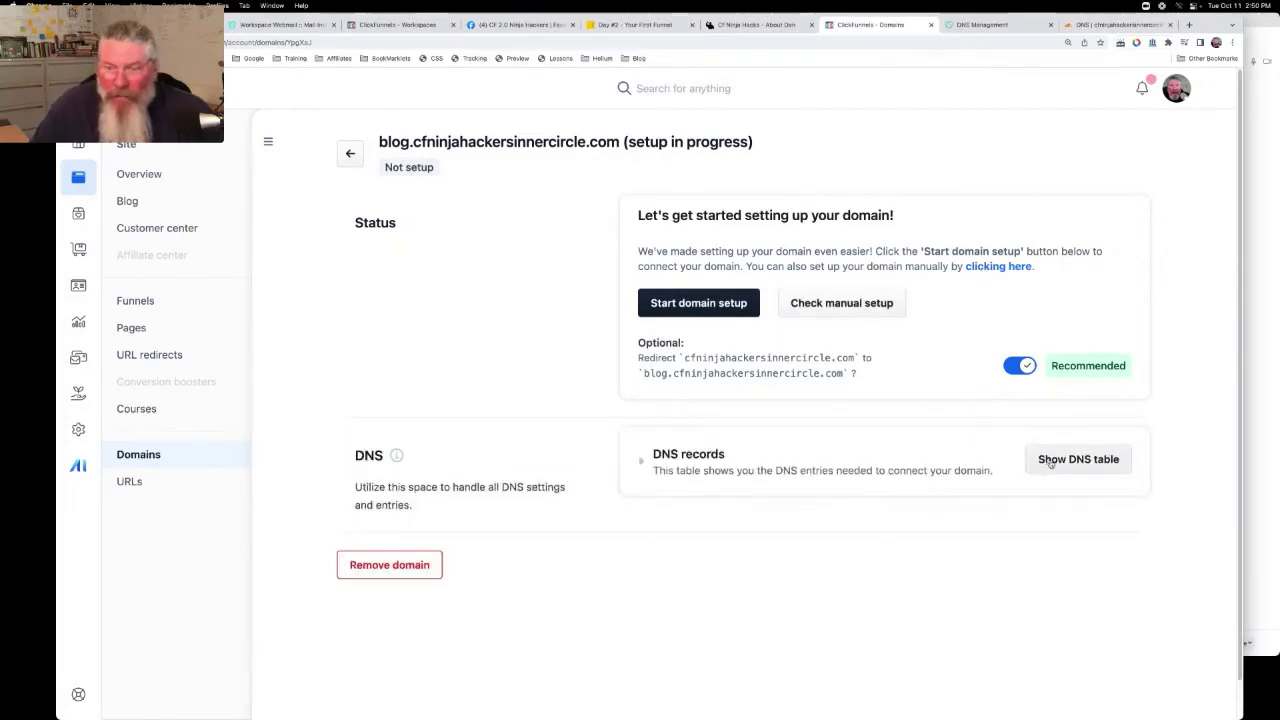
{"action": "left_click", "coordinate": [1050, 462]}
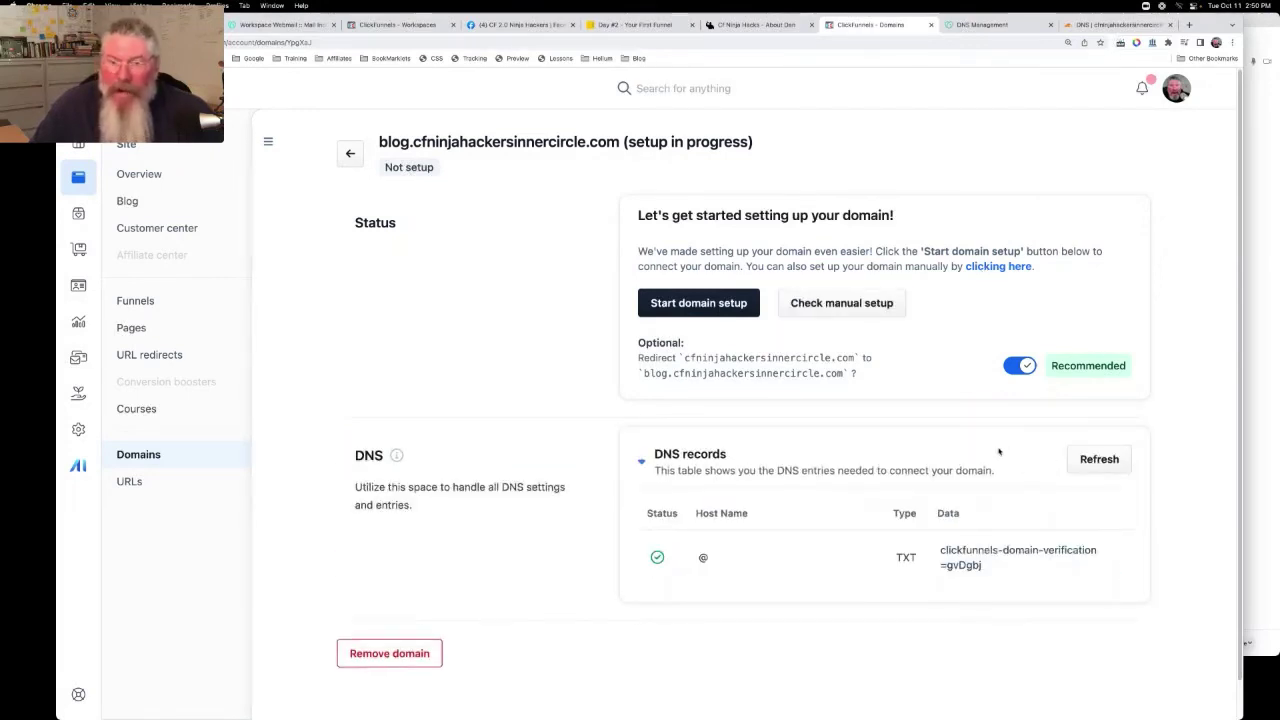
{"action": "scroll", "coordinate": [960, 420], "scroll_direction": "down", "scroll_amount": 1}
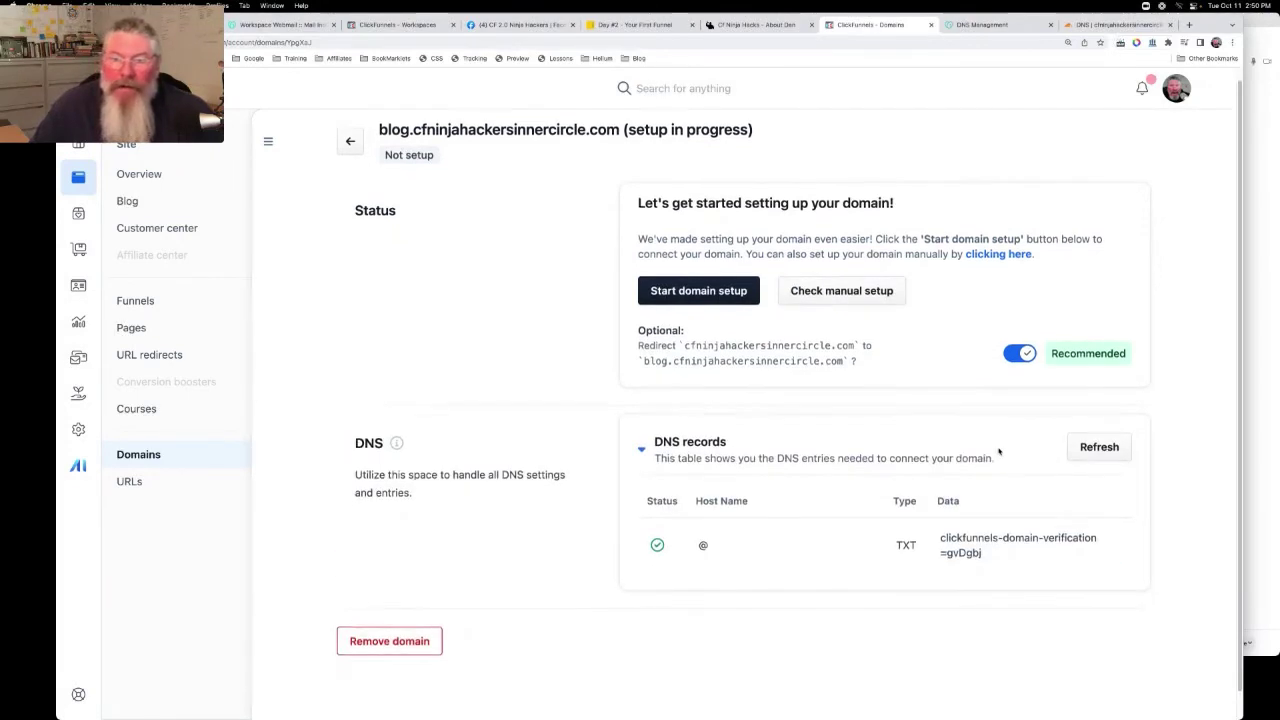
{"action": "left_click", "coordinate": [847, 283]}
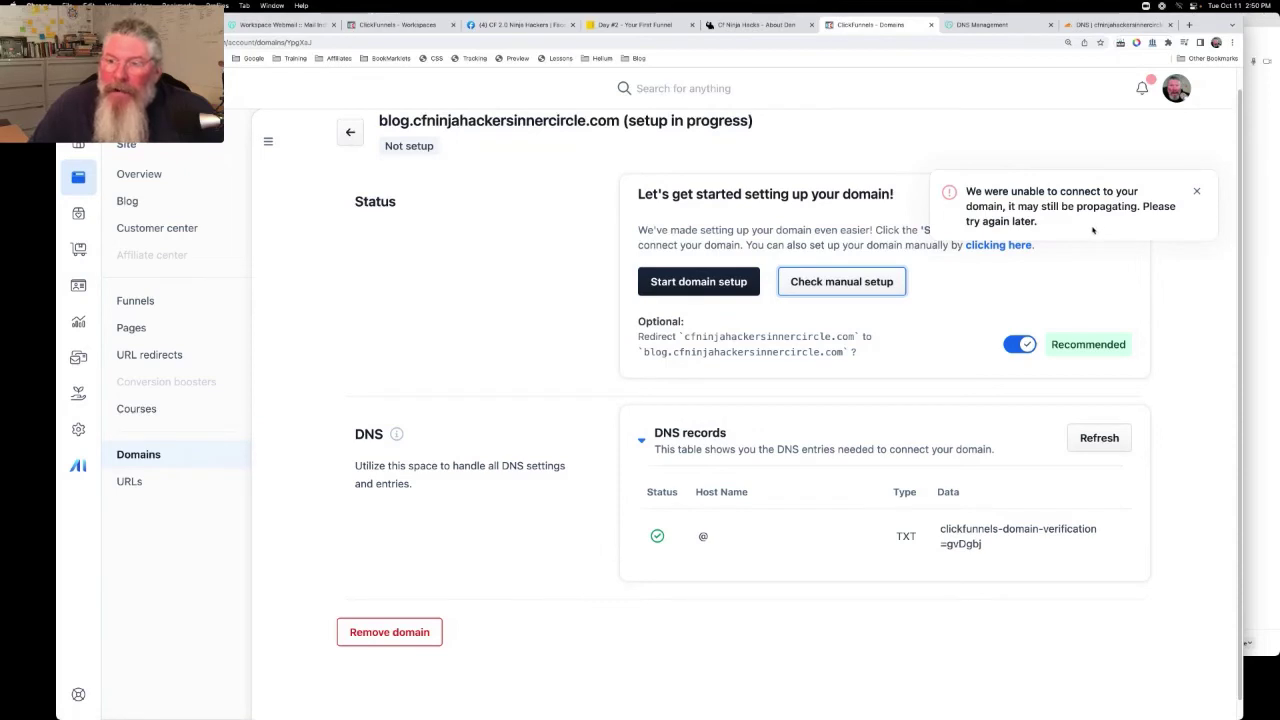
{"action": "left_click", "coordinate": [868, 283]}
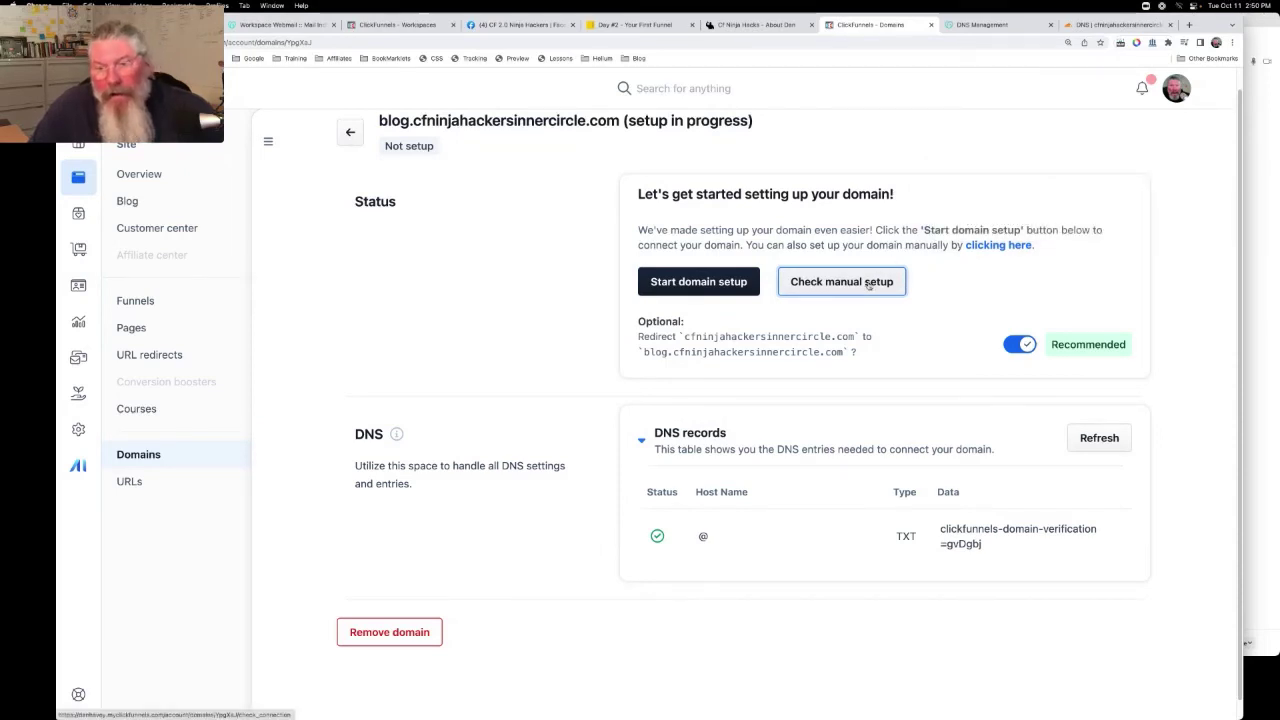
{"action": "left_click", "coordinate": [868, 283]}
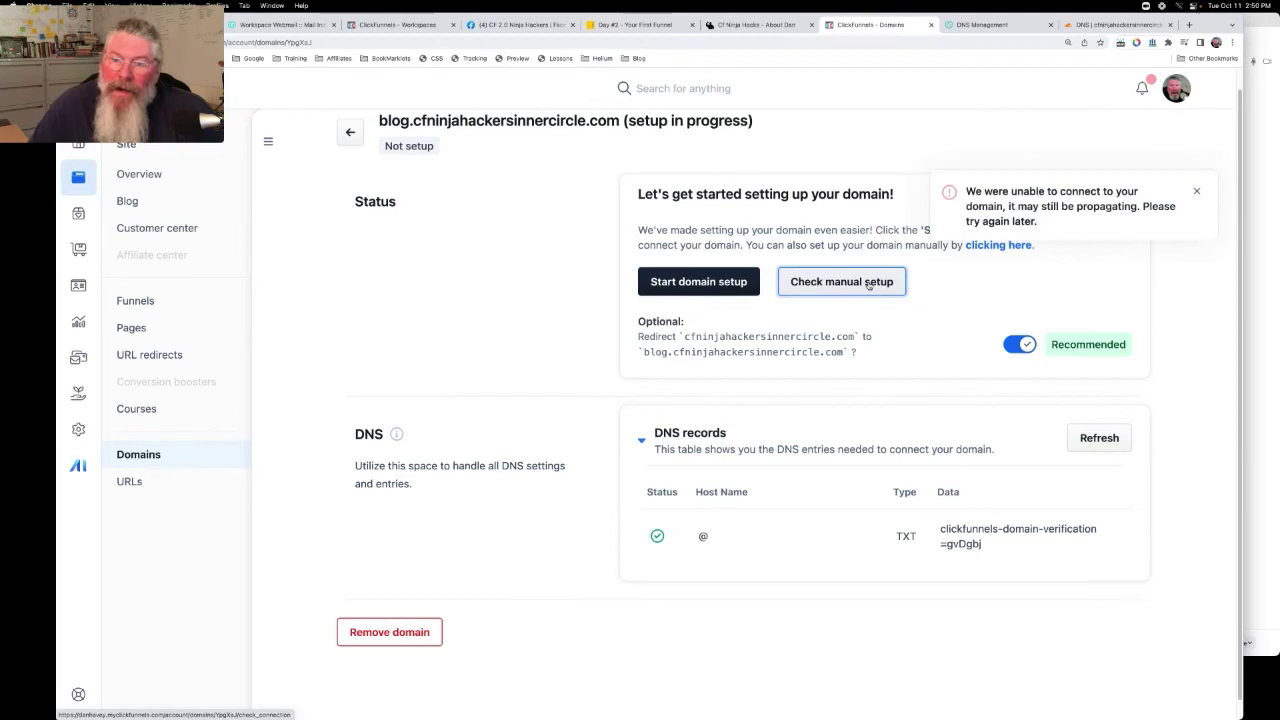
{"action": "left_click", "coordinate": [1099, 437]}
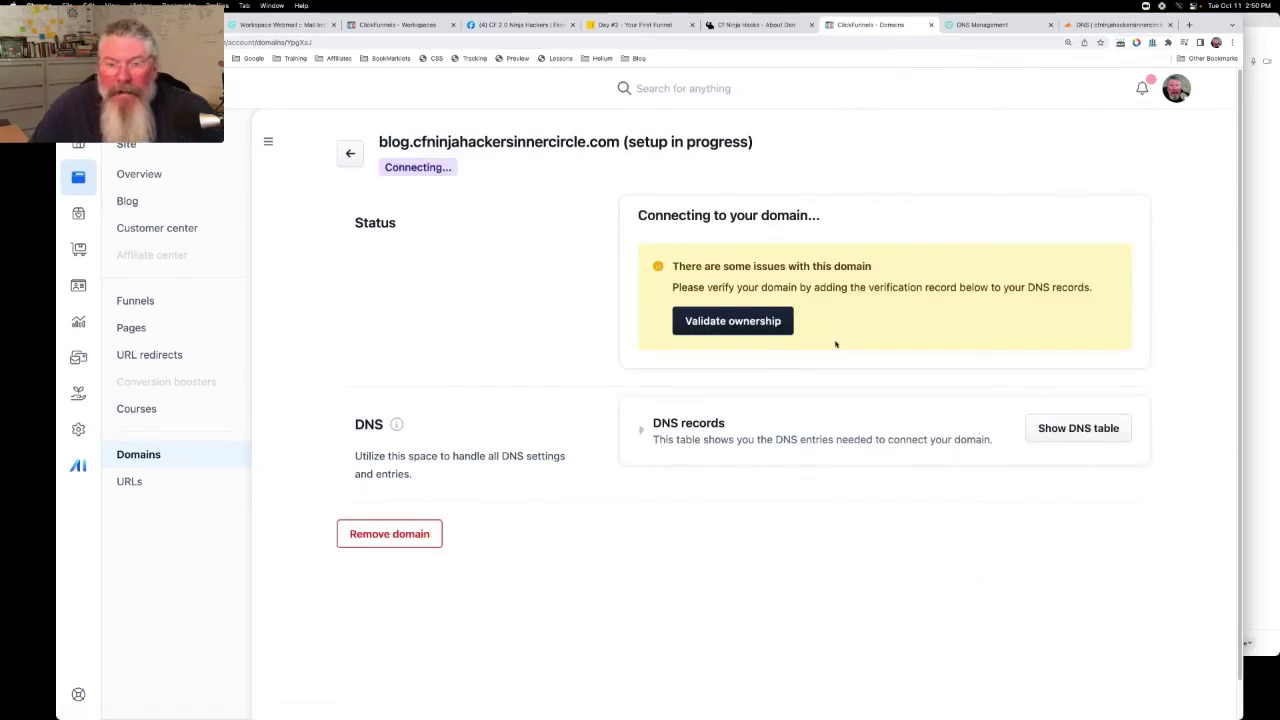
{"action": "left_click", "coordinate": [749, 326]}
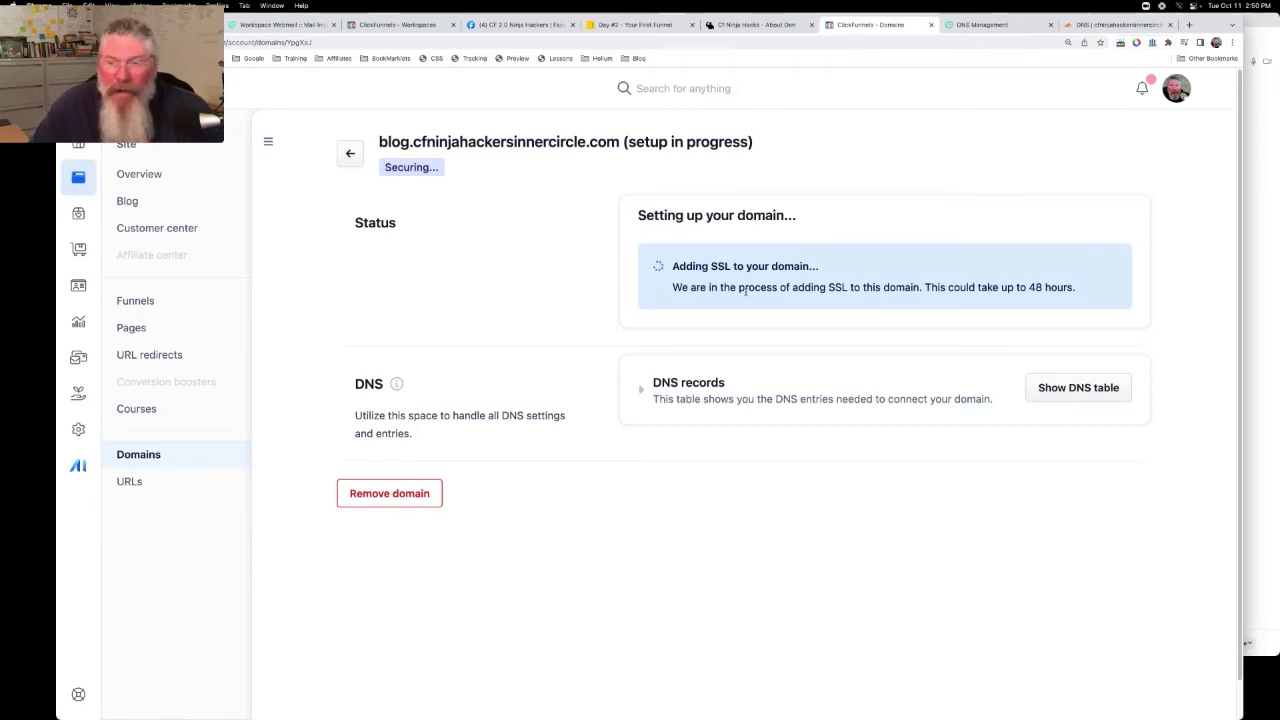
Show the full DNS table and copy the blog CNAME target us-east-shard-7.myclickfunnels.com
{"action": "left_click", "coordinate": [1054, 386]}
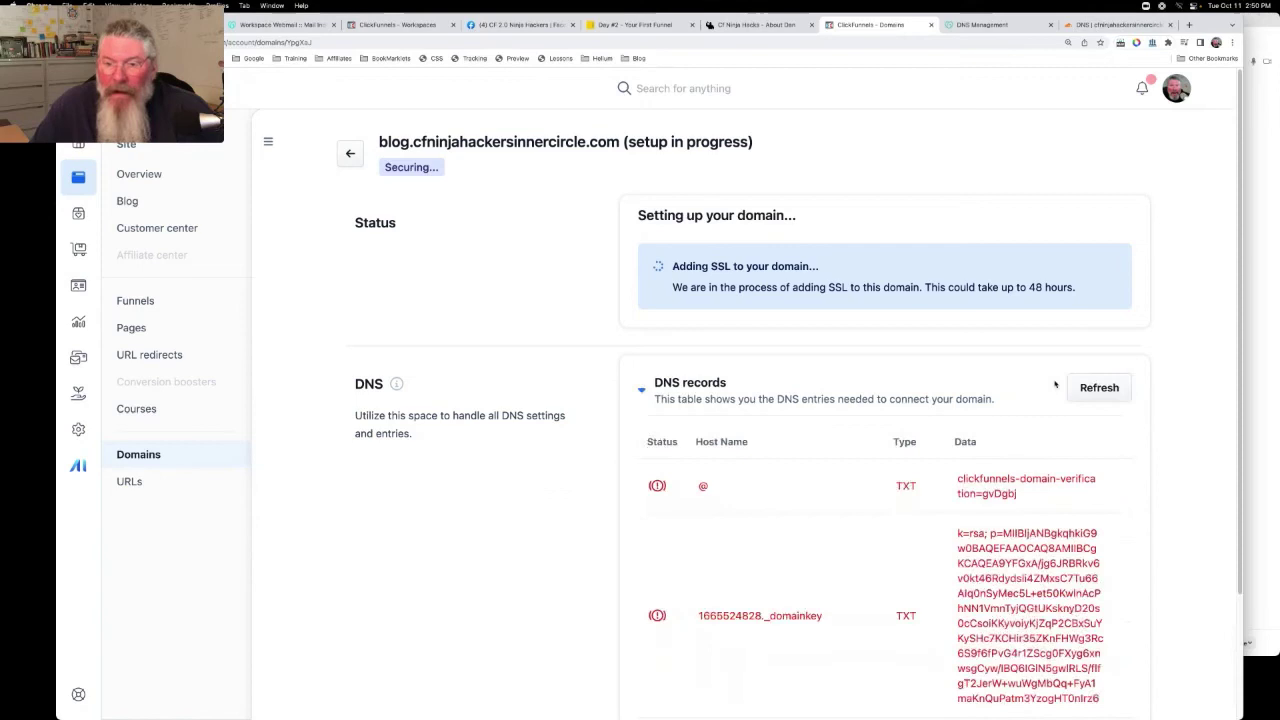
{"action": "scroll", "coordinate": [1054, 386], "scroll_direction": "down", "scroll_amount": 3}
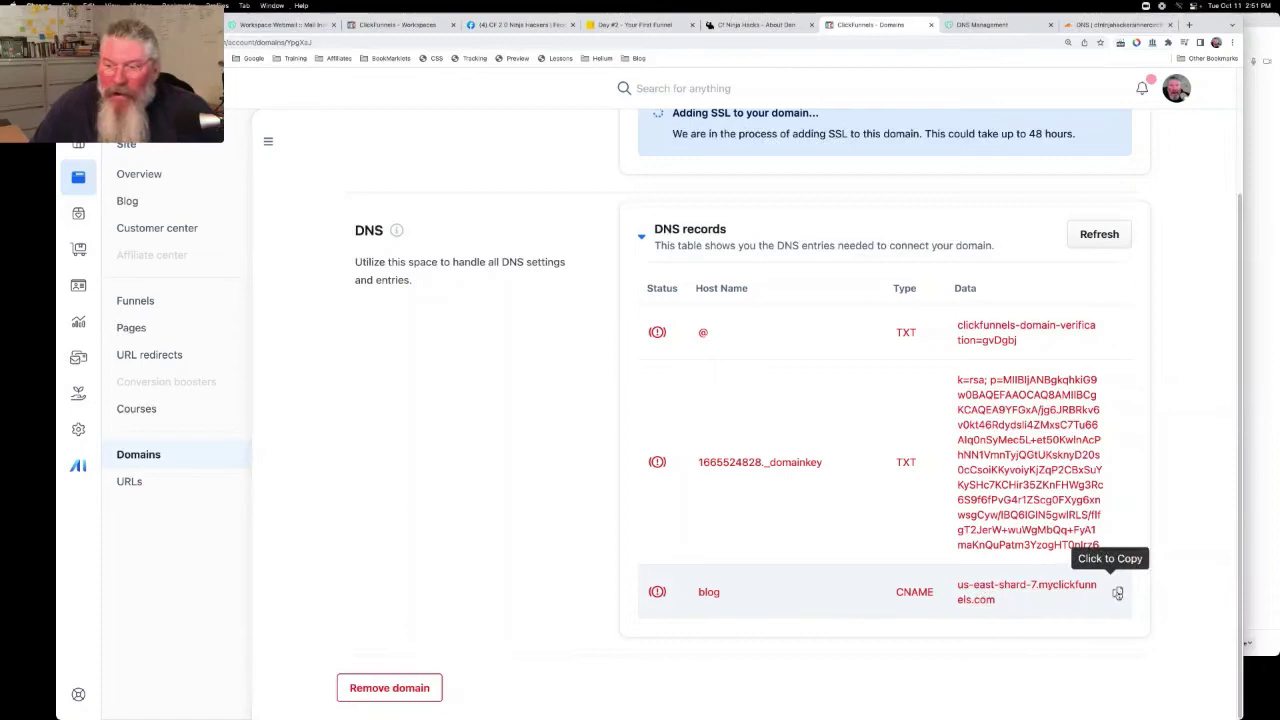
{"action": "left_click", "coordinate": [1117, 592]}
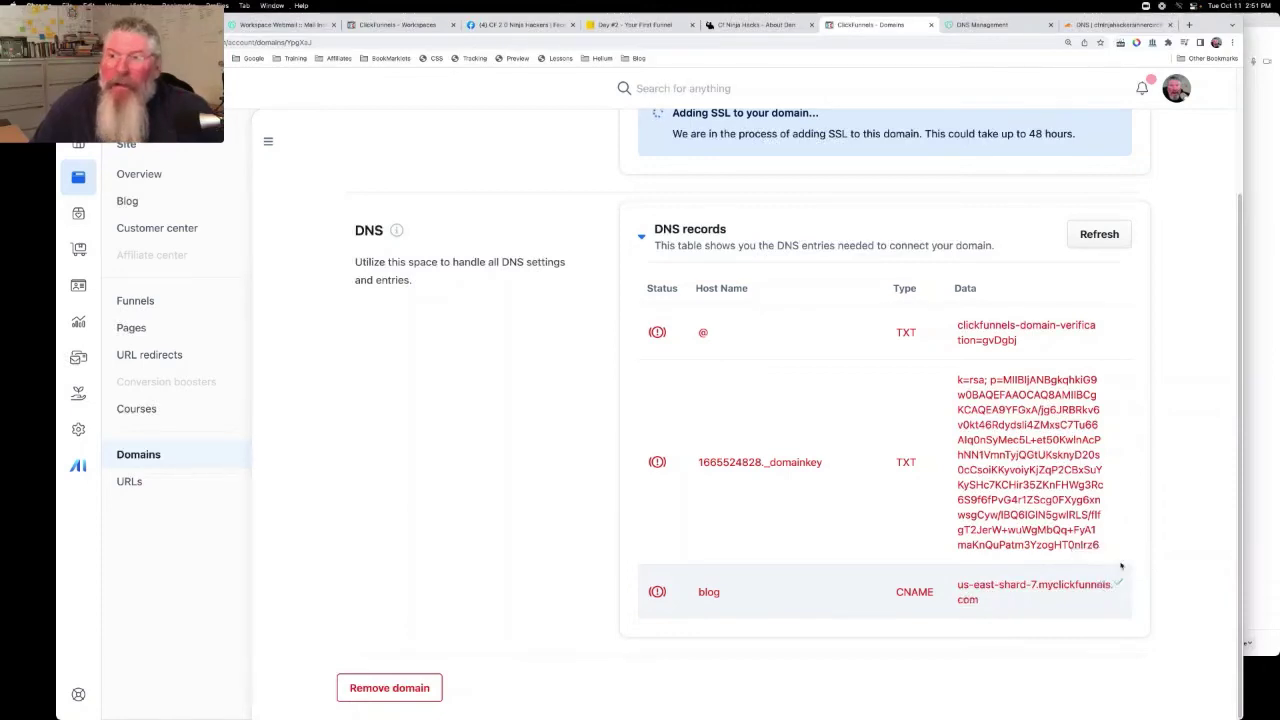
Save a DNS-only Cloudflare CNAME 'blog' targeting us-east-shard-7.myclickfunnels.com, then return to ClickFunnels
{"action": "left_click", "coordinate": [1093, 25]}
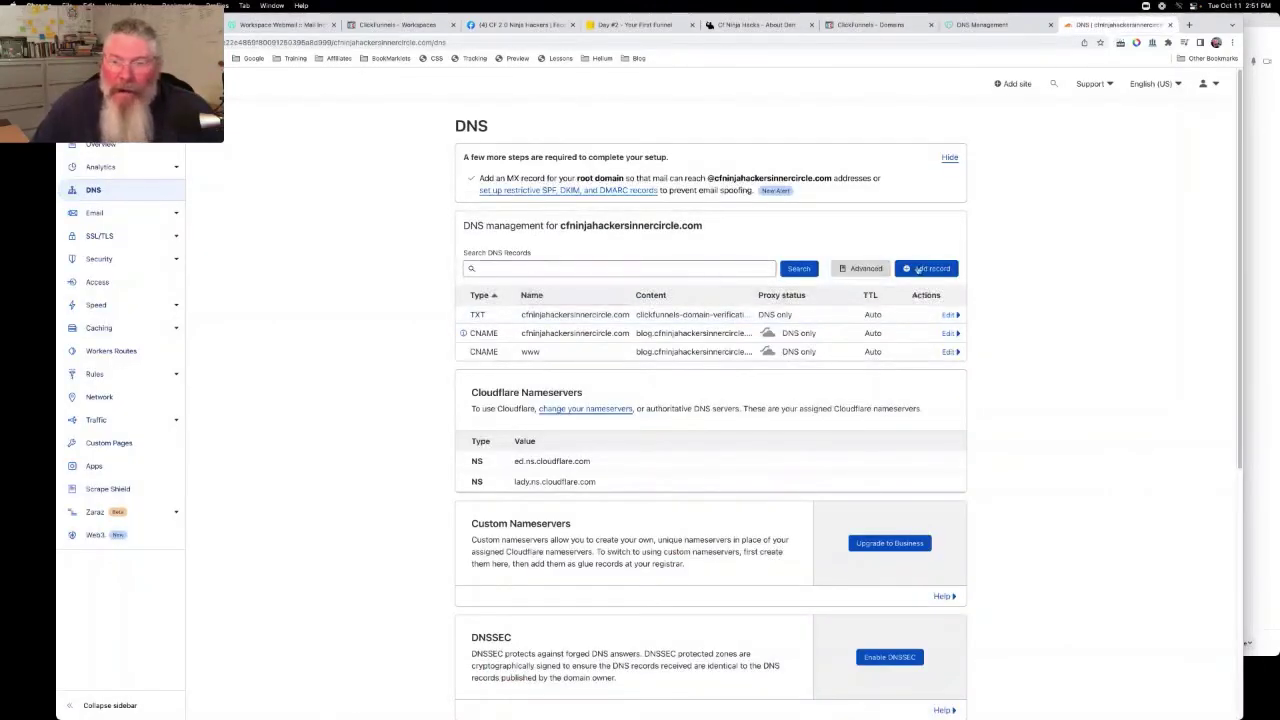
{"action": "left_click", "coordinate": [922, 269]}
{"action": "left_click", "coordinate": [490, 325]}
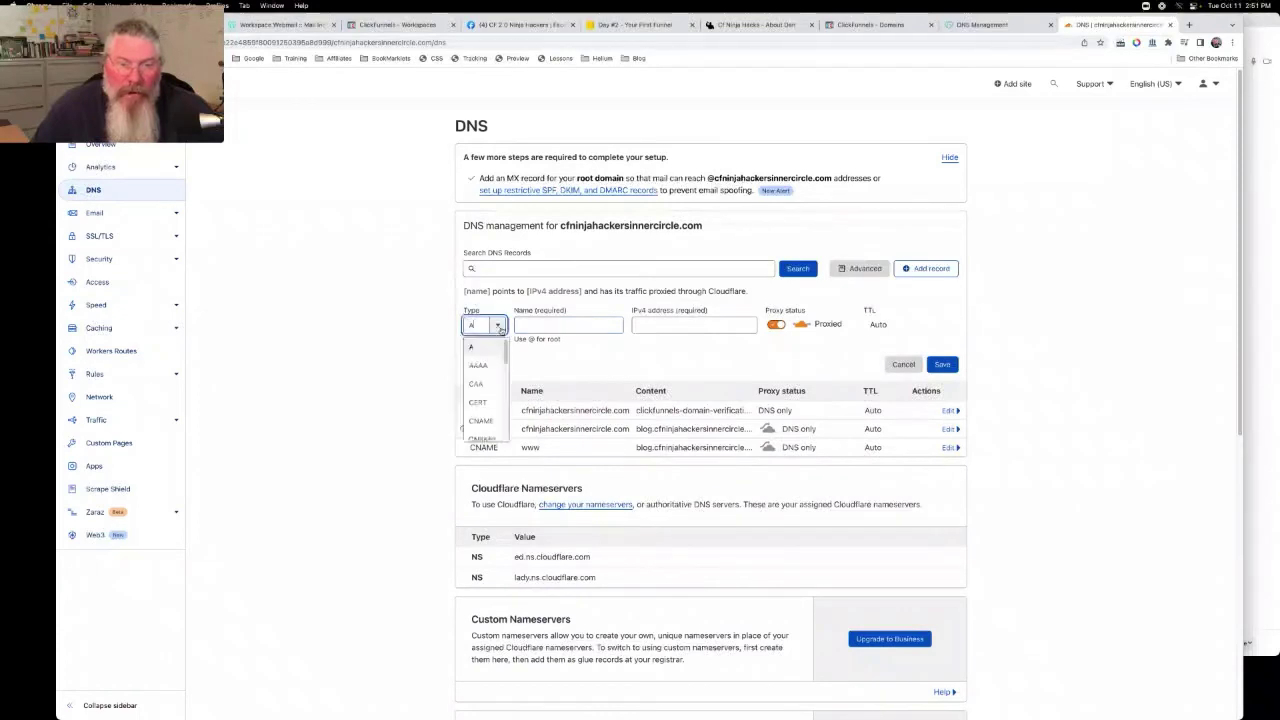
{"action": "left_click", "coordinate": [492, 422]}
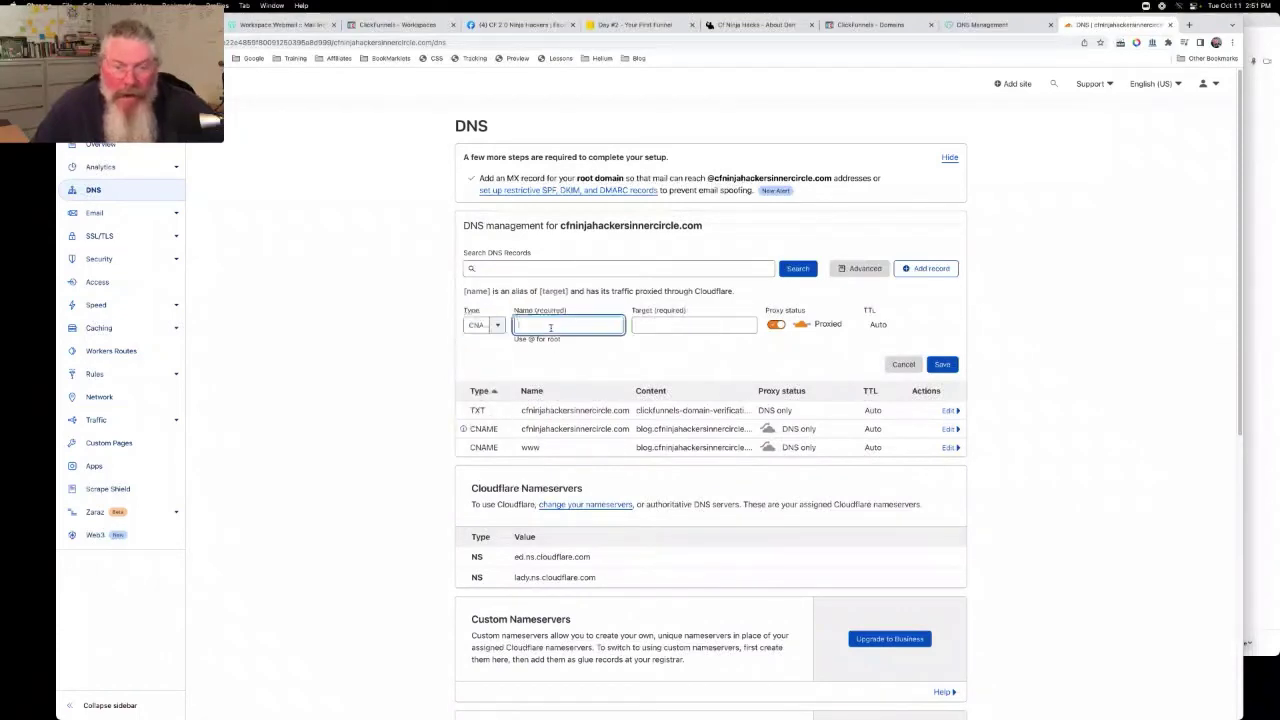
{"action": "left_click", "coordinate": [550, 327]}
{"action": "type", "text": "blog"}
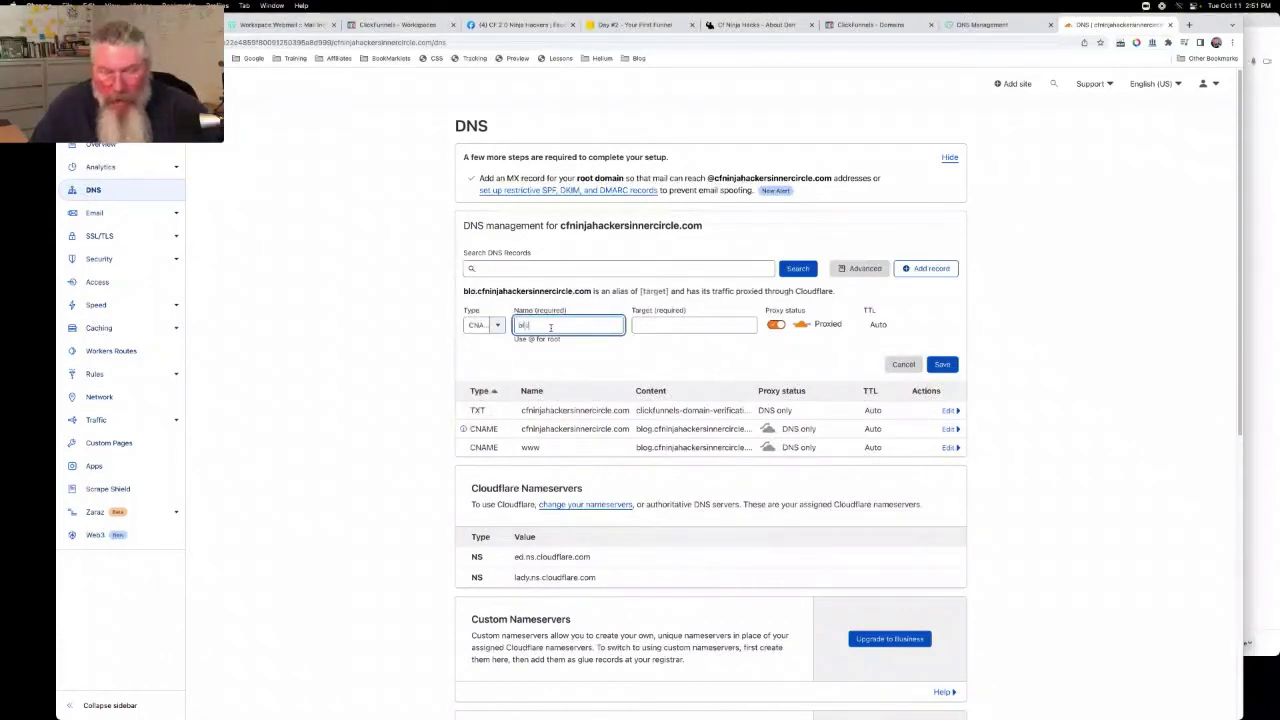
{"action": "left_click", "coordinate": [658, 326]}
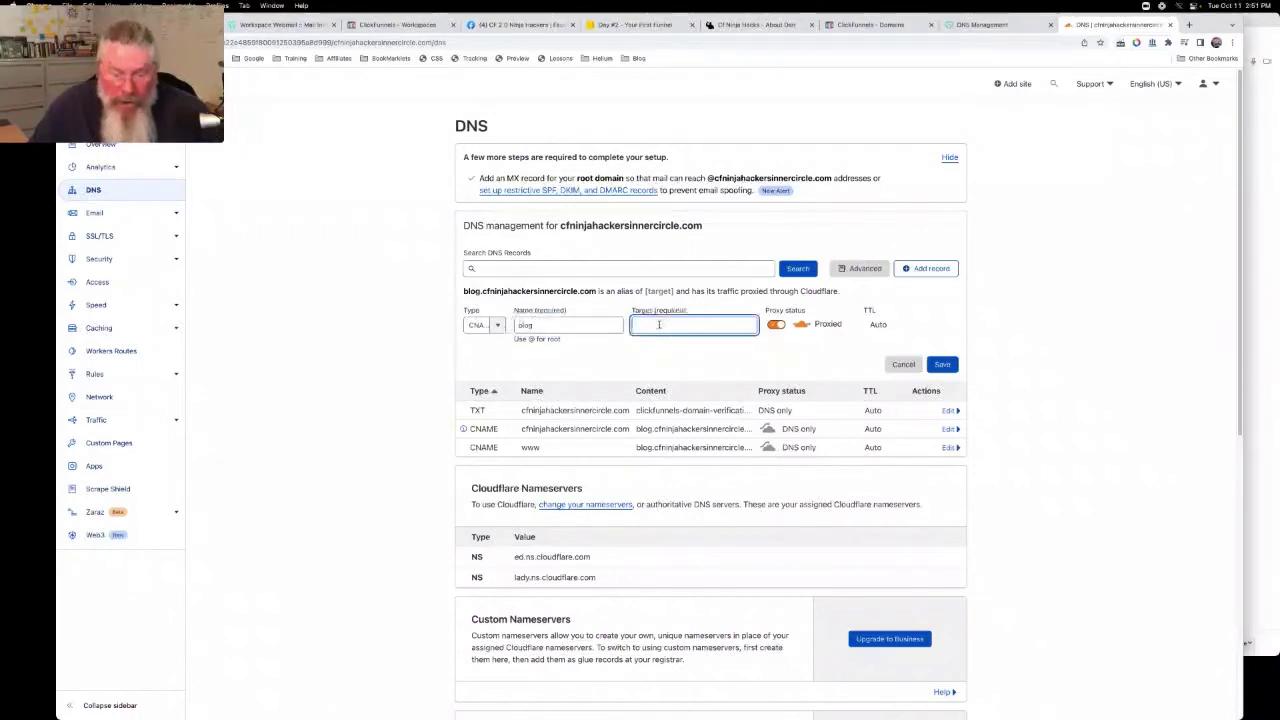
{"action": "key", "text": "super+v"}
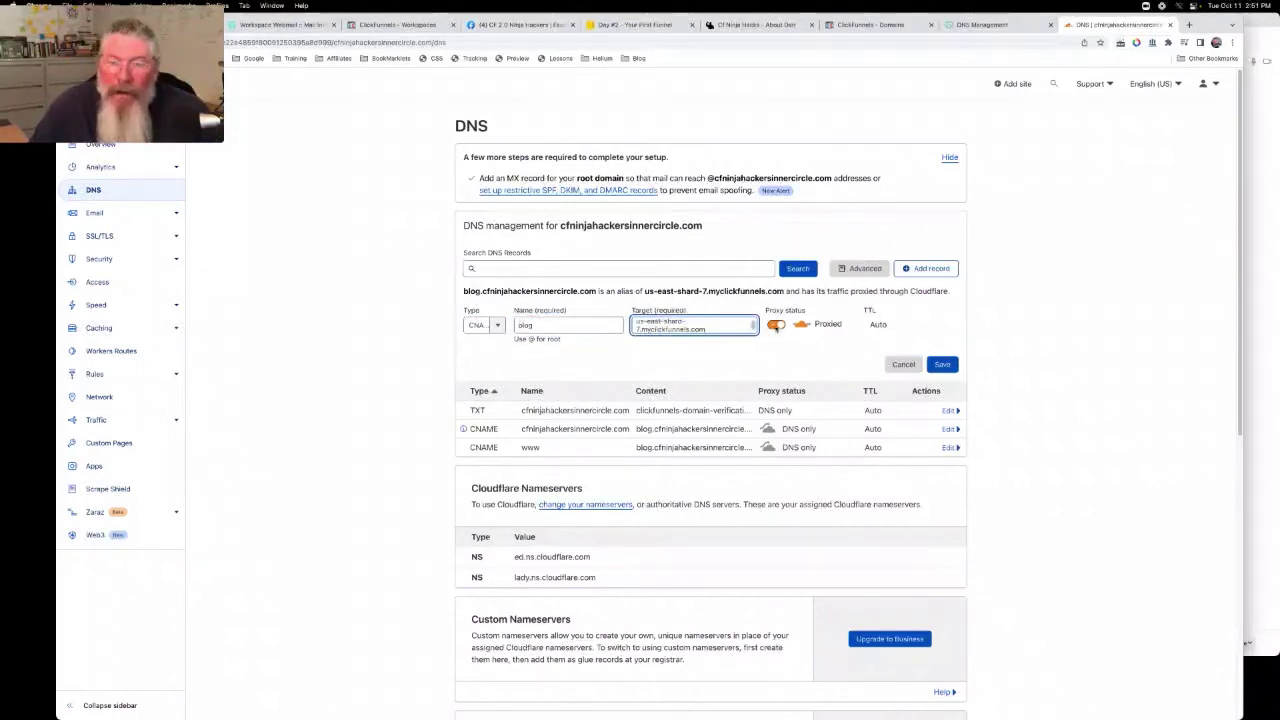
{"action": "left_click", "coordinate": [776, 326]}
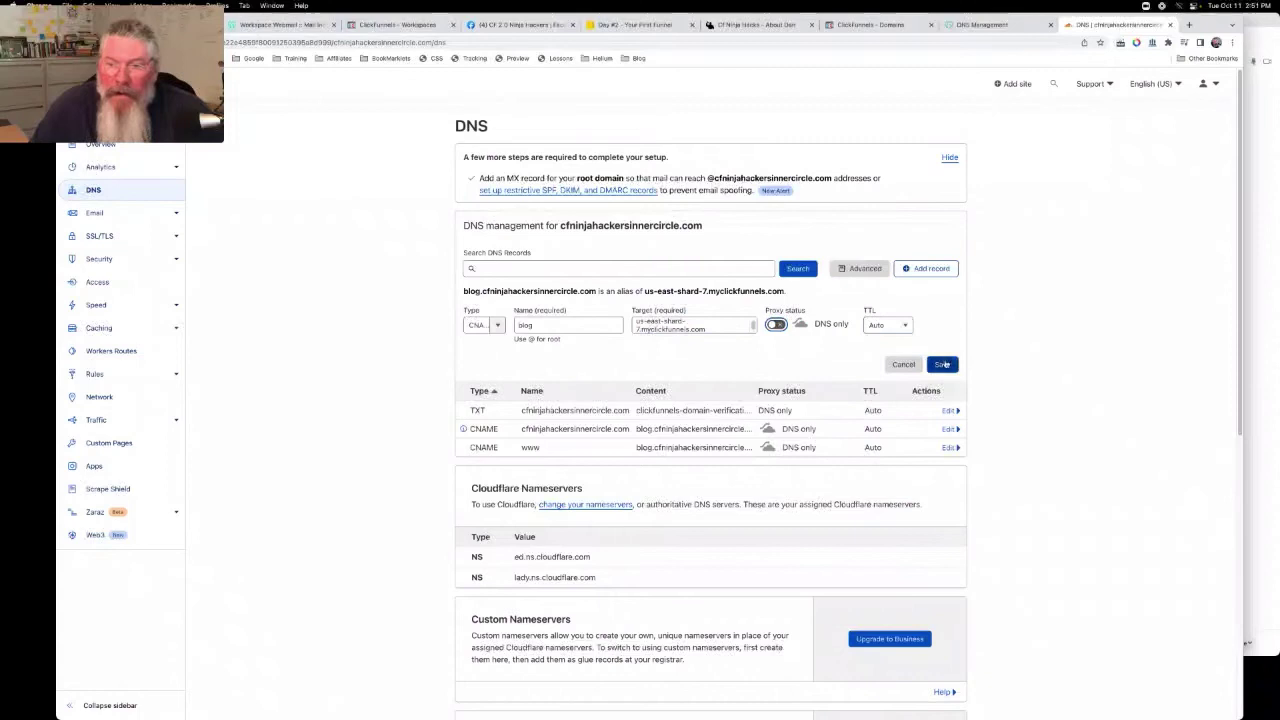
{"action": "left_click", "coordinate": [943, 364]}
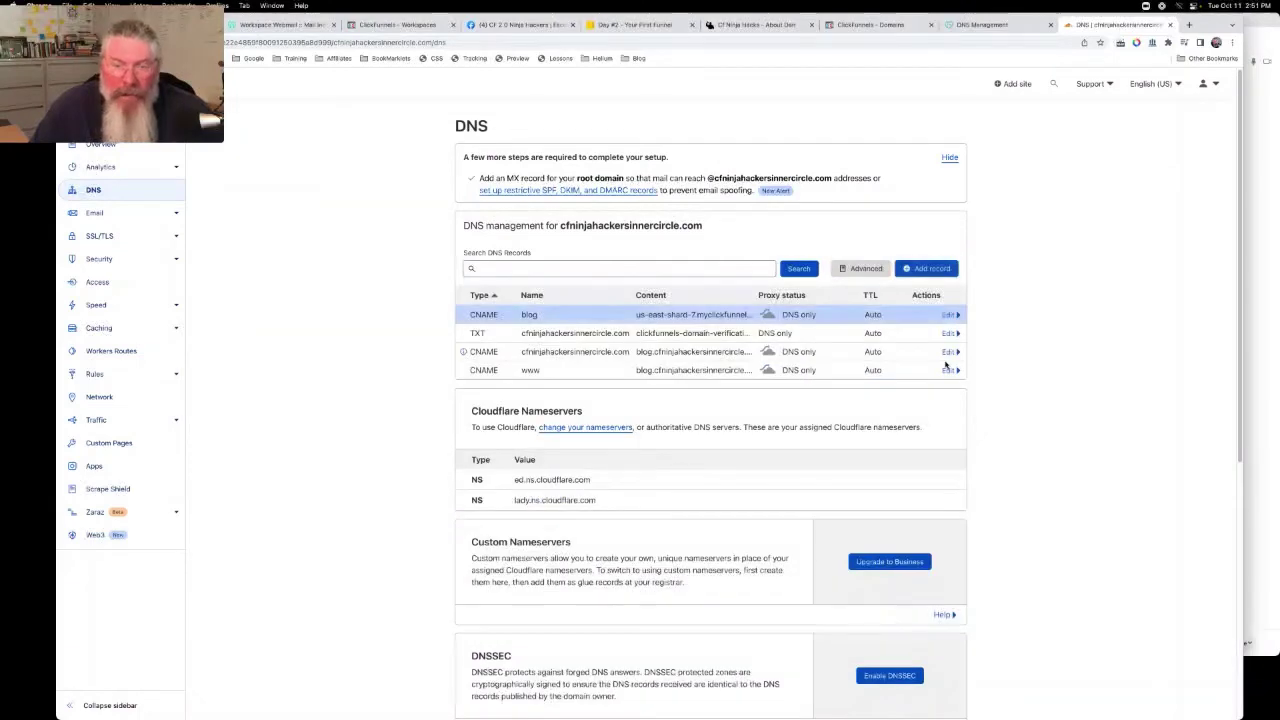
{"action": "left_click", "coordinate": [890, 25]}
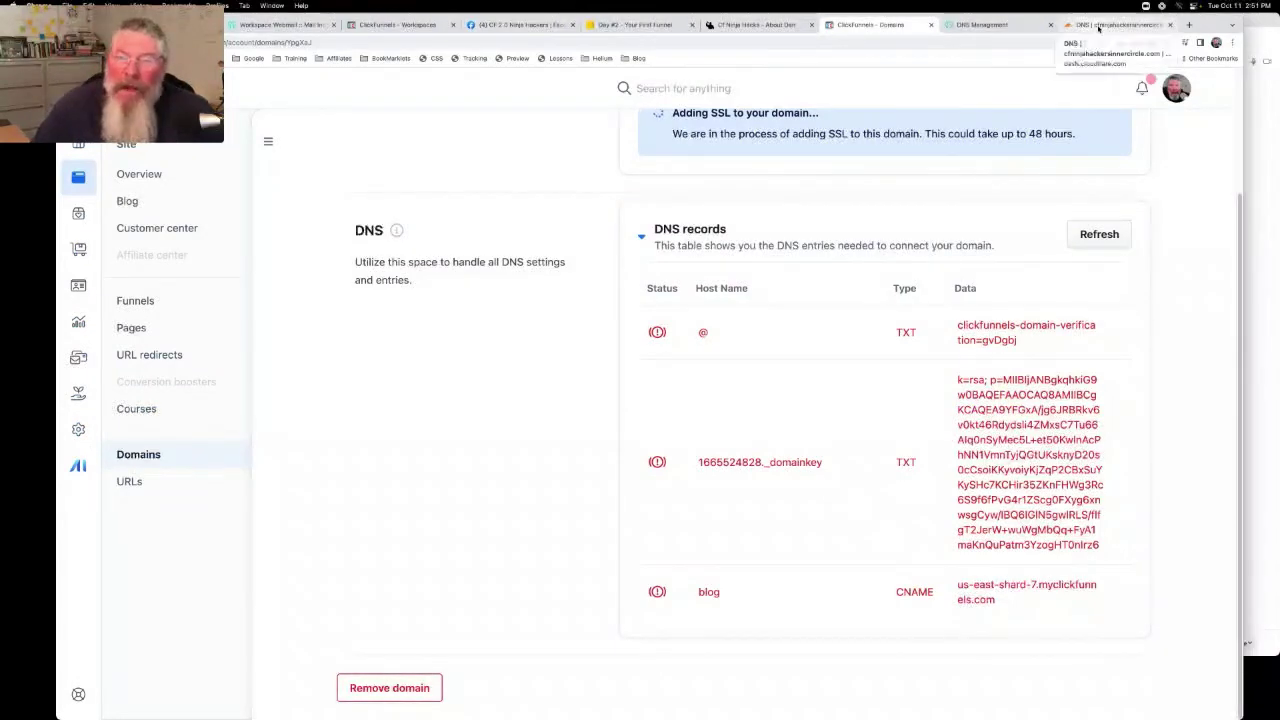
Review Cloudflare's DNS records: blog, root and www CNAMEs plus verification TXT, all DNS only
{"action": "left_click", "coordinate": [1098, 26]}
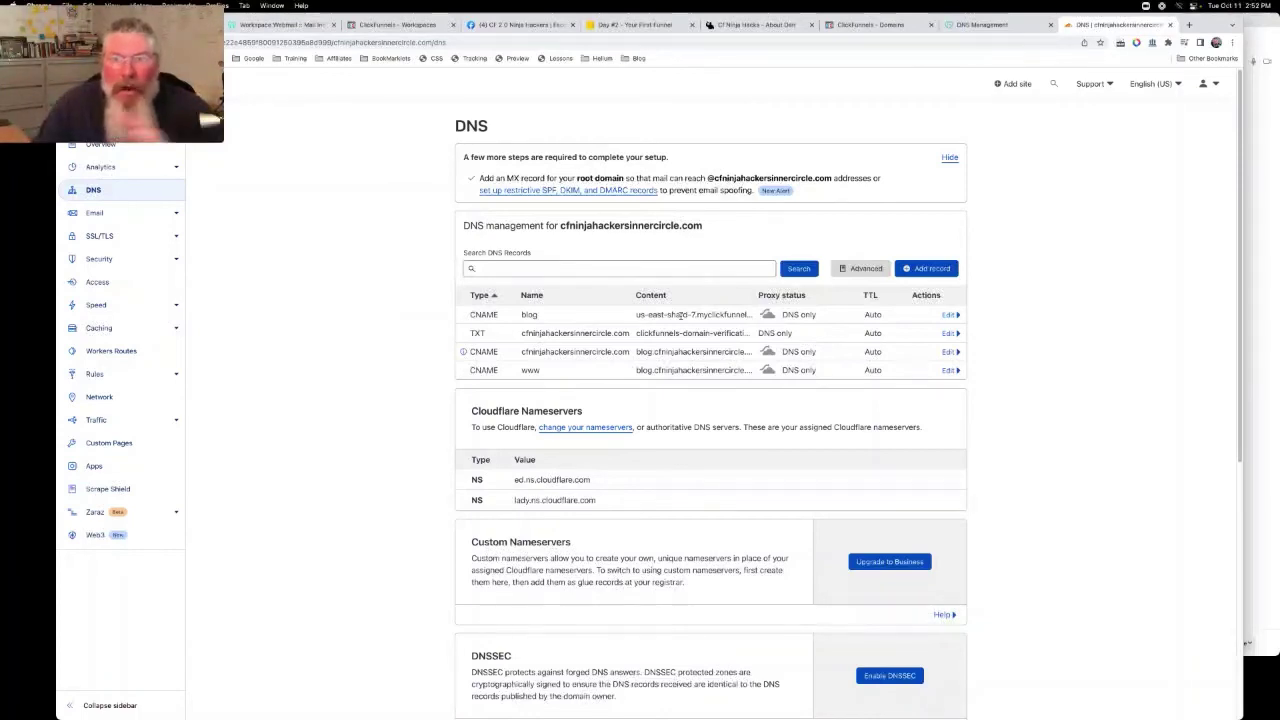
Copy the DKIM key from ClickFunnels and paste it into a new Cloudflare TXT record's content
{"action": "left_click", "coordinate": [872, 24]}
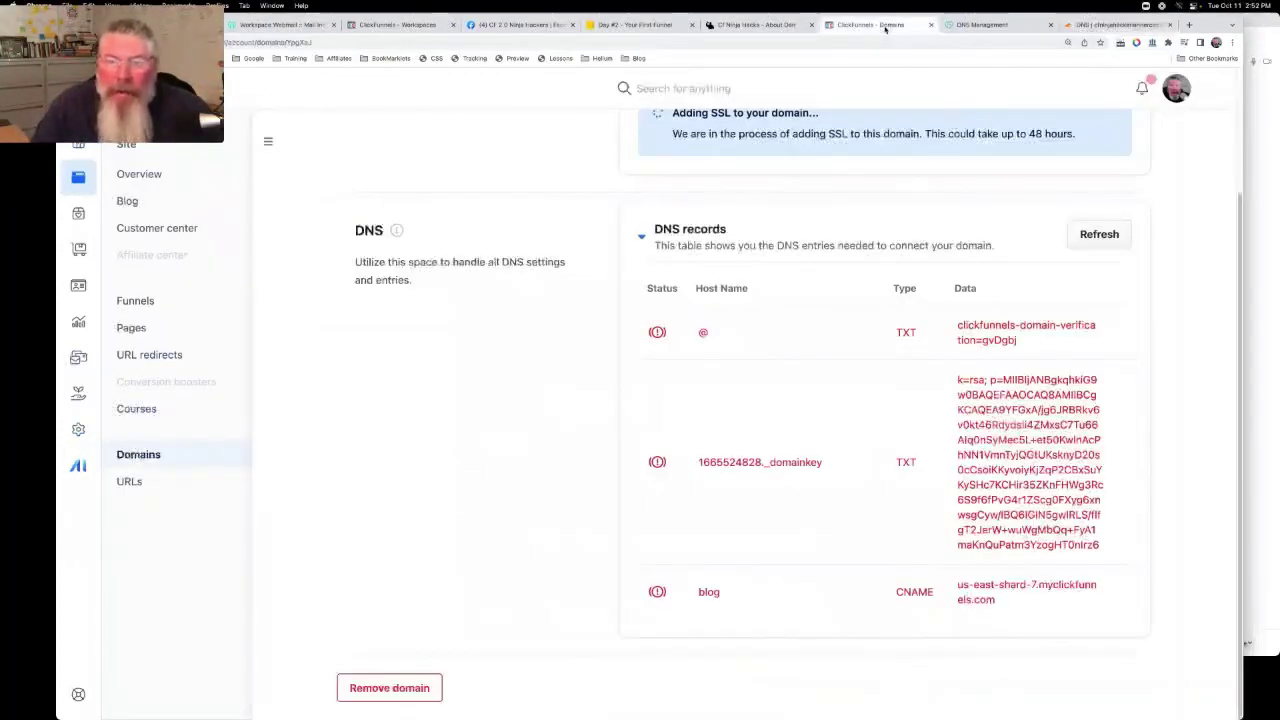
{"action": "left_click", "coordinate": [1117, 463]}
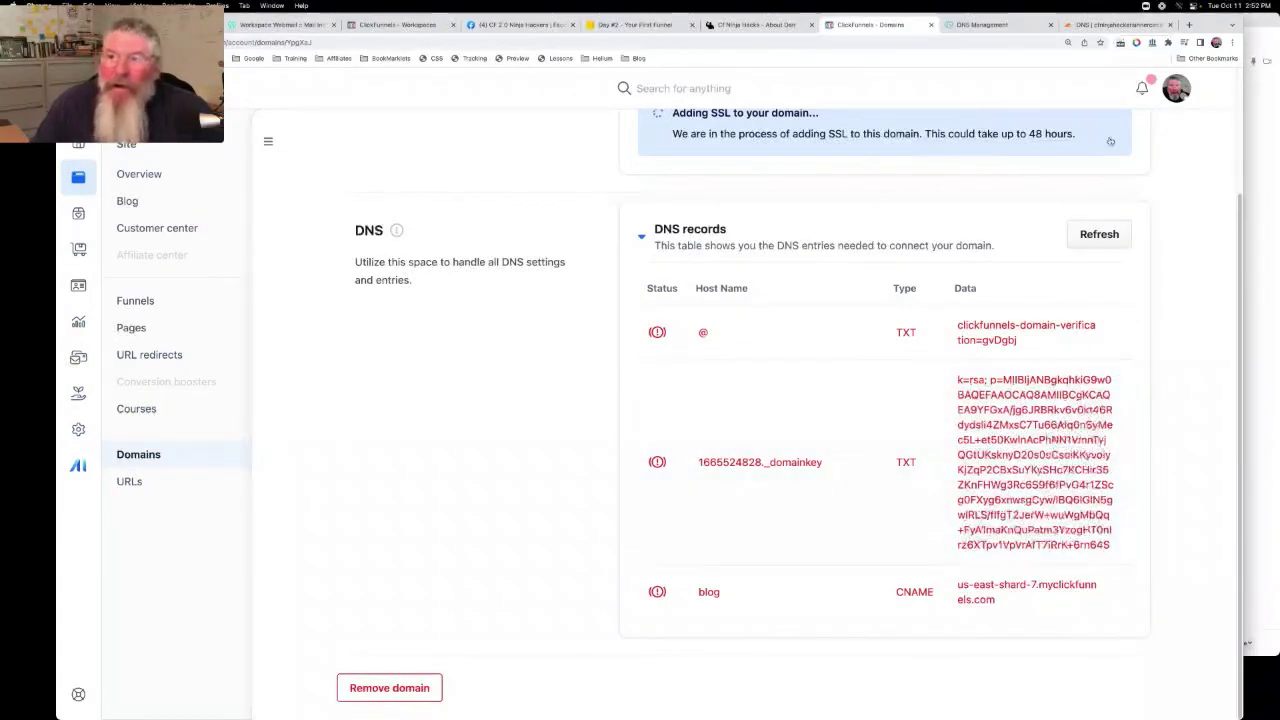
{"action": "left_click", "coordinate": [1106, 28]}
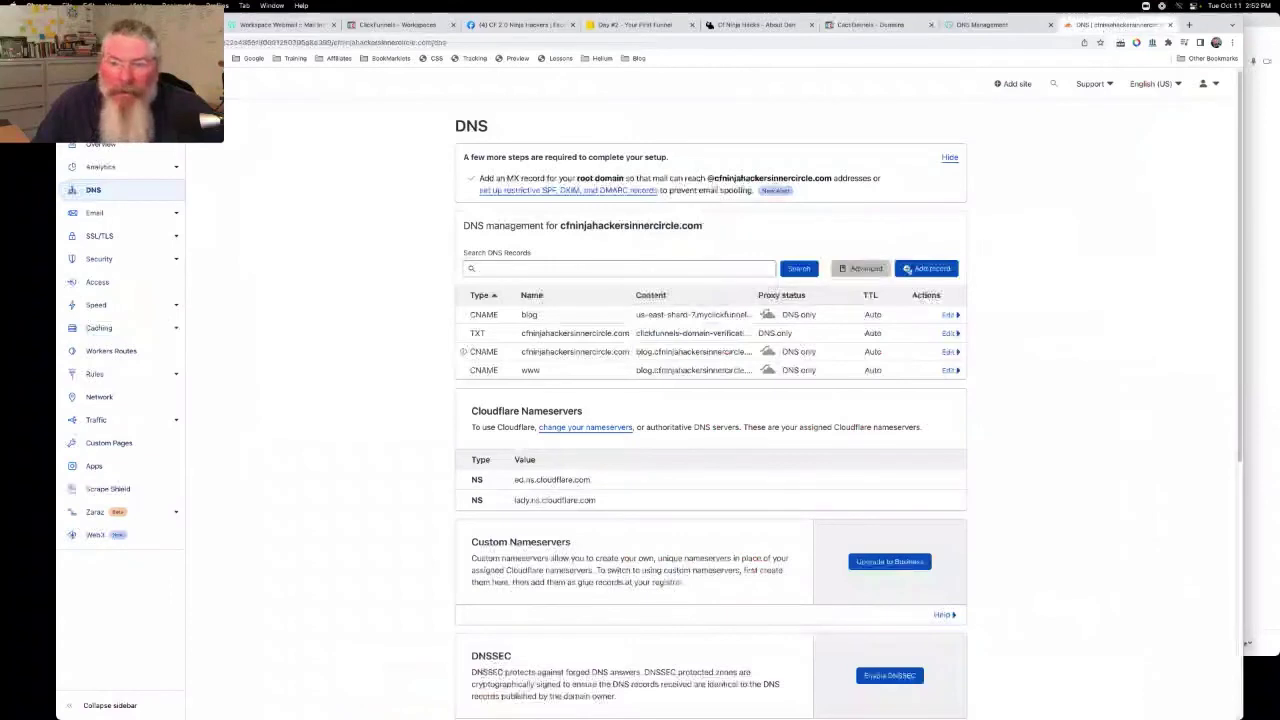
{"action": "left_click", "coordinate": [926, 268]}
{"action": "left_click", "coordinate": [483, 324]}
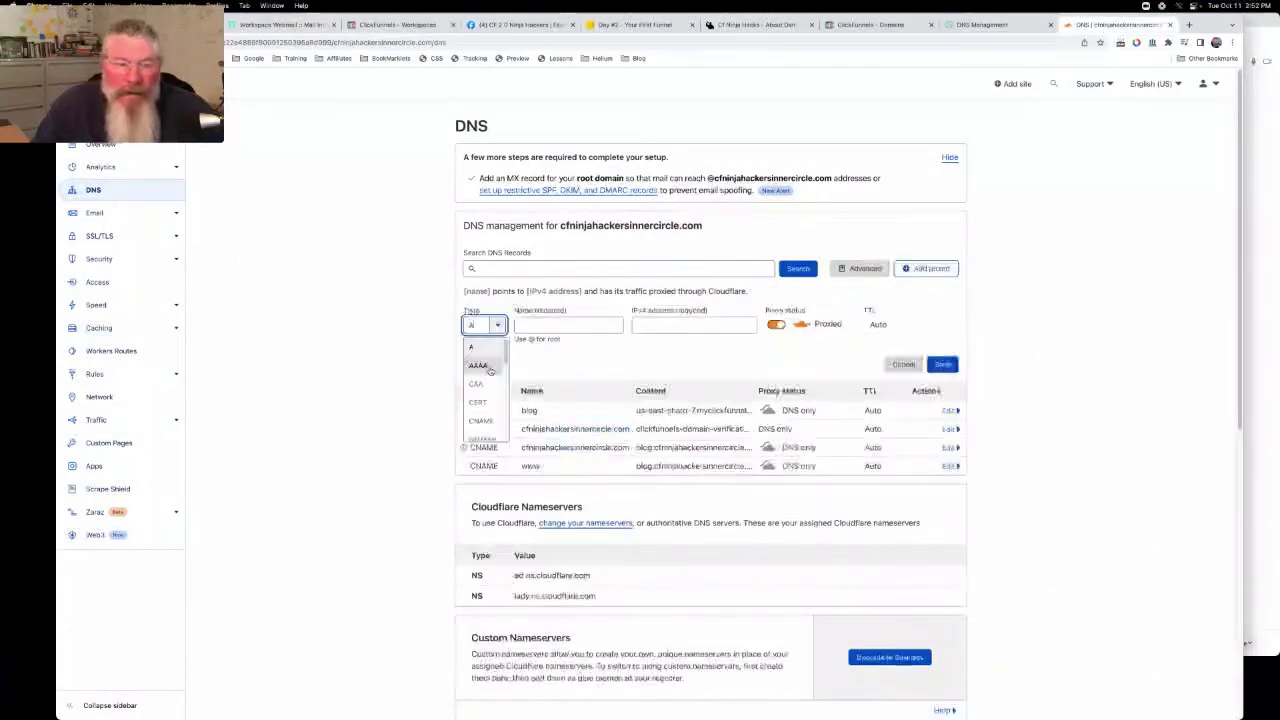
{"action": "scroll", "coordinate": [487, 400], "scroll_direction": "down", "scroll_amount": 5}
{"action": "left_click", "coordinate": [477, 412]}
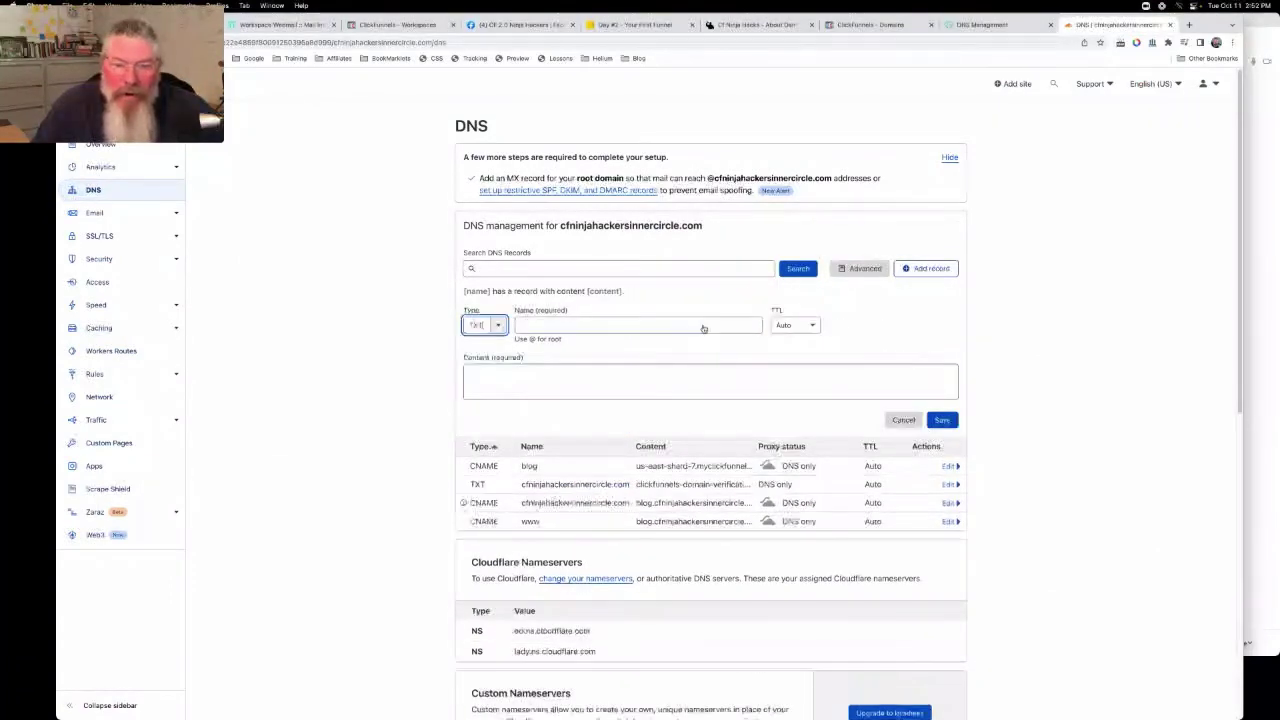
{"action": "left_click", "coordinate": [616, 375]}
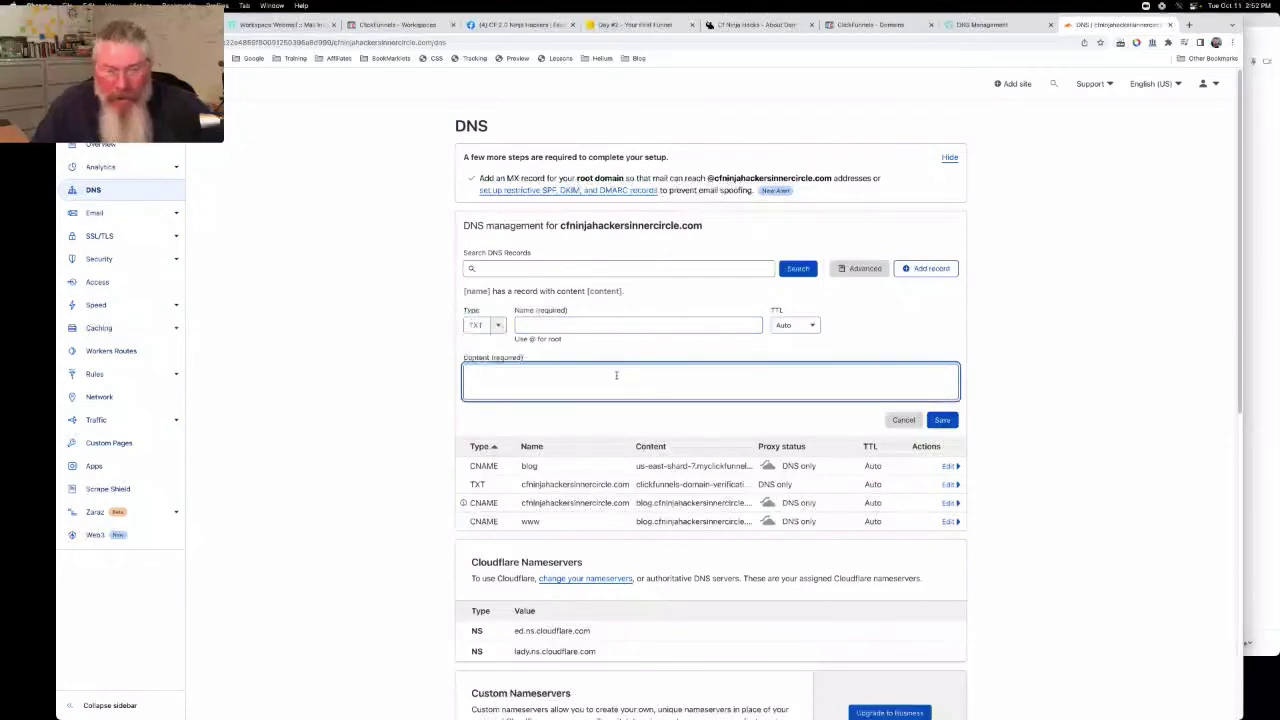
{"action": "key", "text": "super+v"}
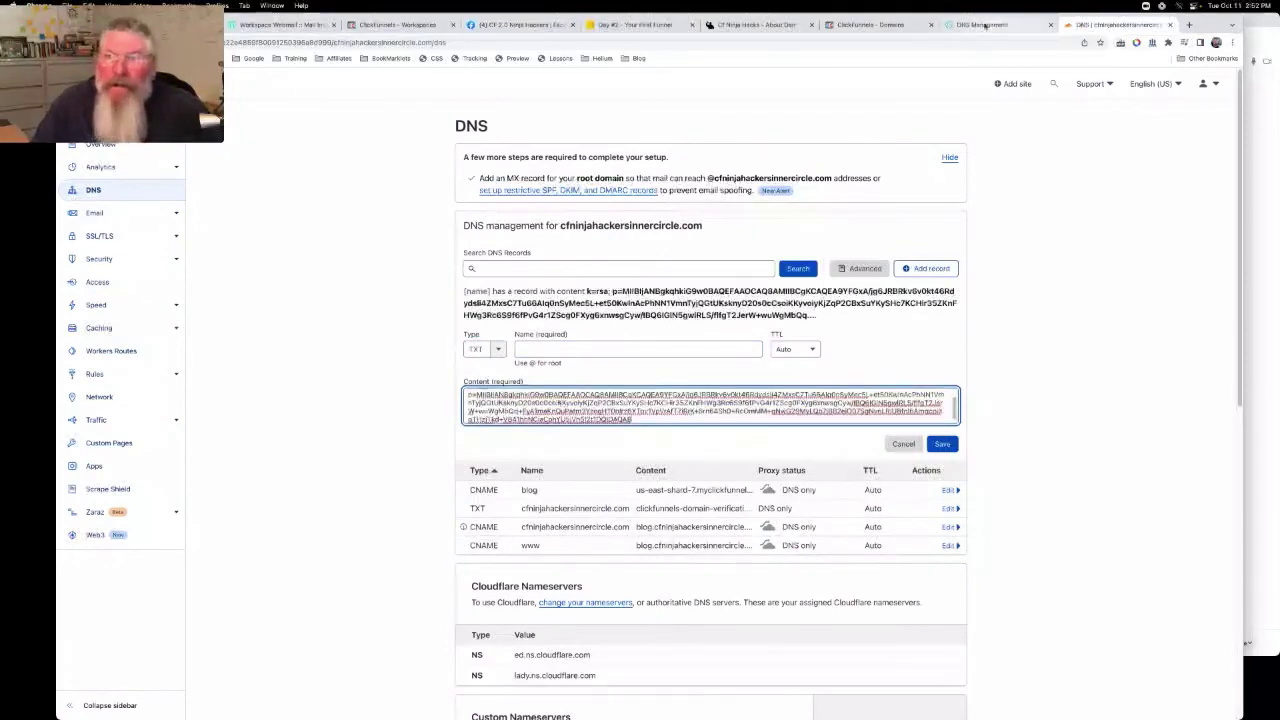
Name the TXT record 1665524828._domainkey using the ClickFunnels host name and save it
{"action": "left_click", "coordinate": [876, 24]}
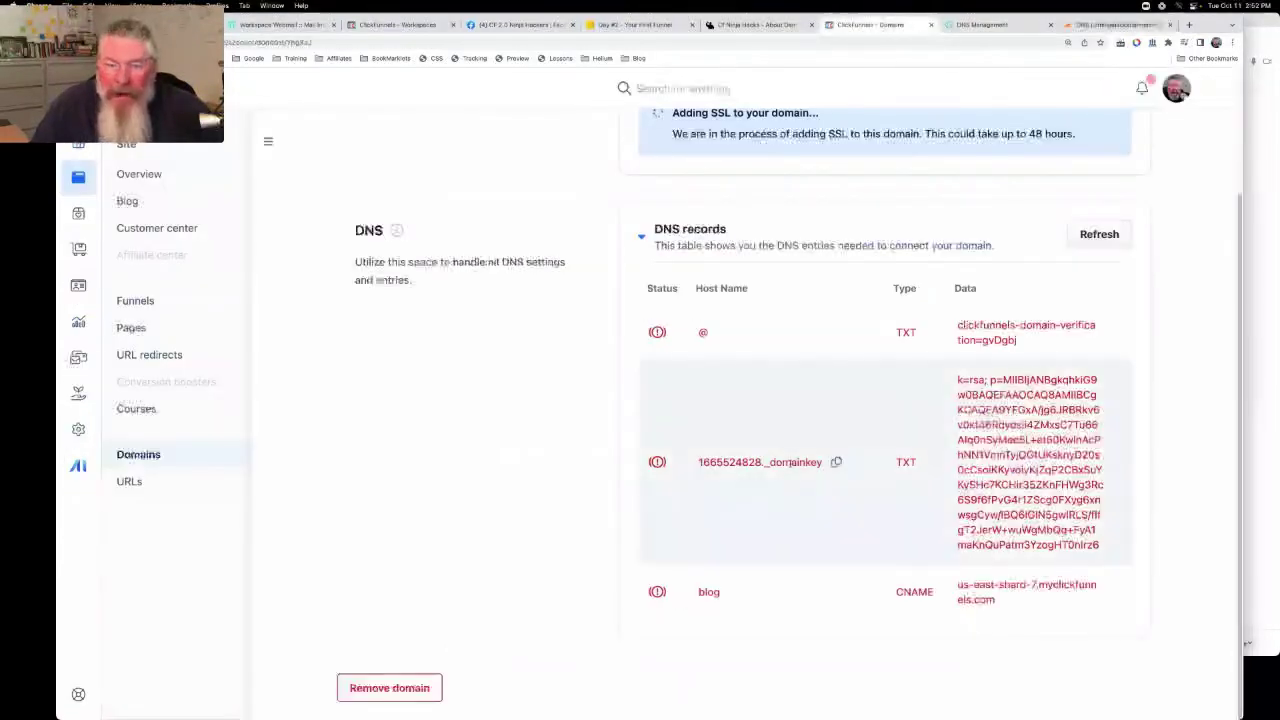
{"action": "left_click", "coordinate": [1103, 28]}
{"action": "left_click", "coordinate": [608, 347]}
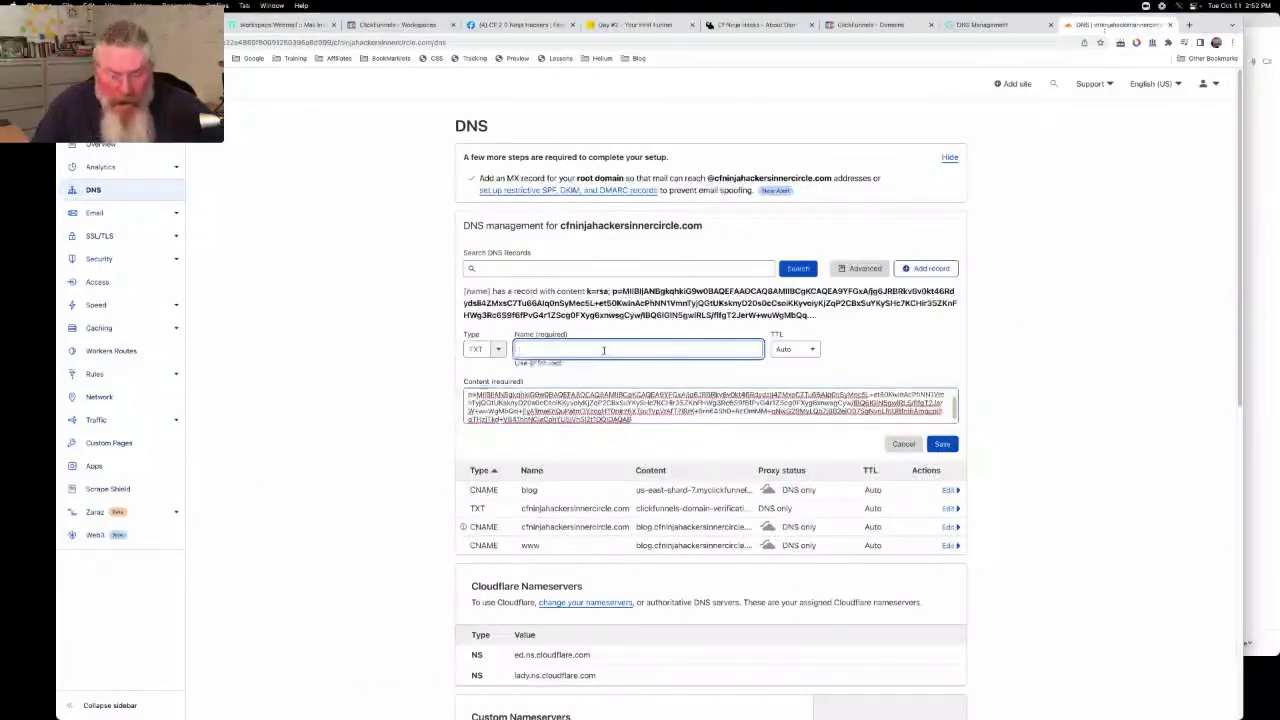
{"action": "type", "text": "66b5624826._domainkey"}
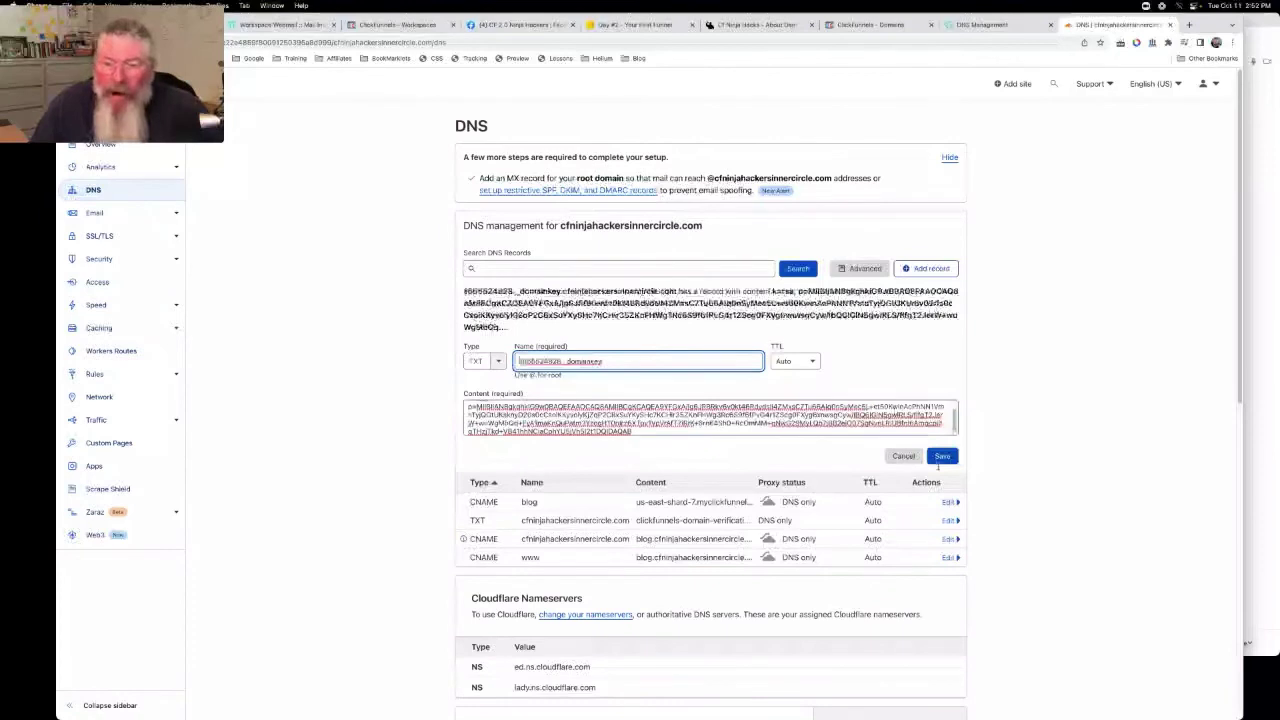
{"action": "left_click", "coordinate": [942, 457]}
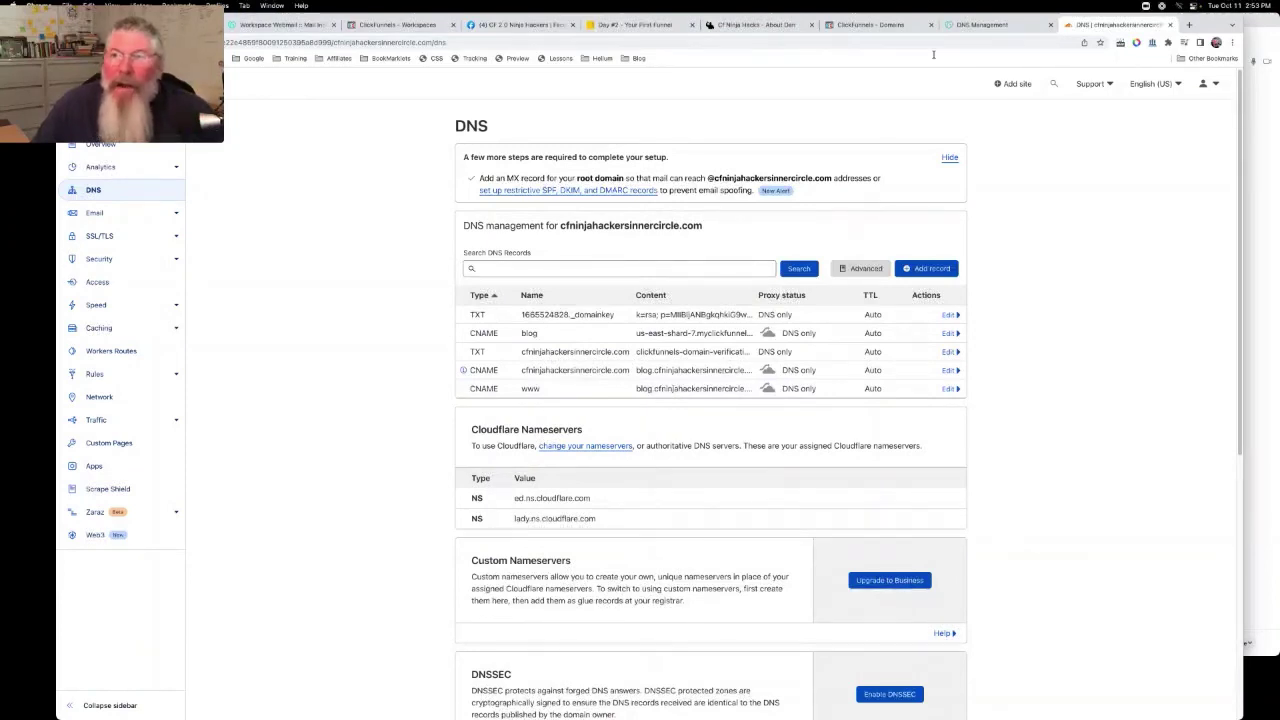
Refresh the ClickFunnels DNS check until the @ TXT, domainkey TXT and blog CNAME show verified
{"action": "left_click", "coordinate": [980, 24]}
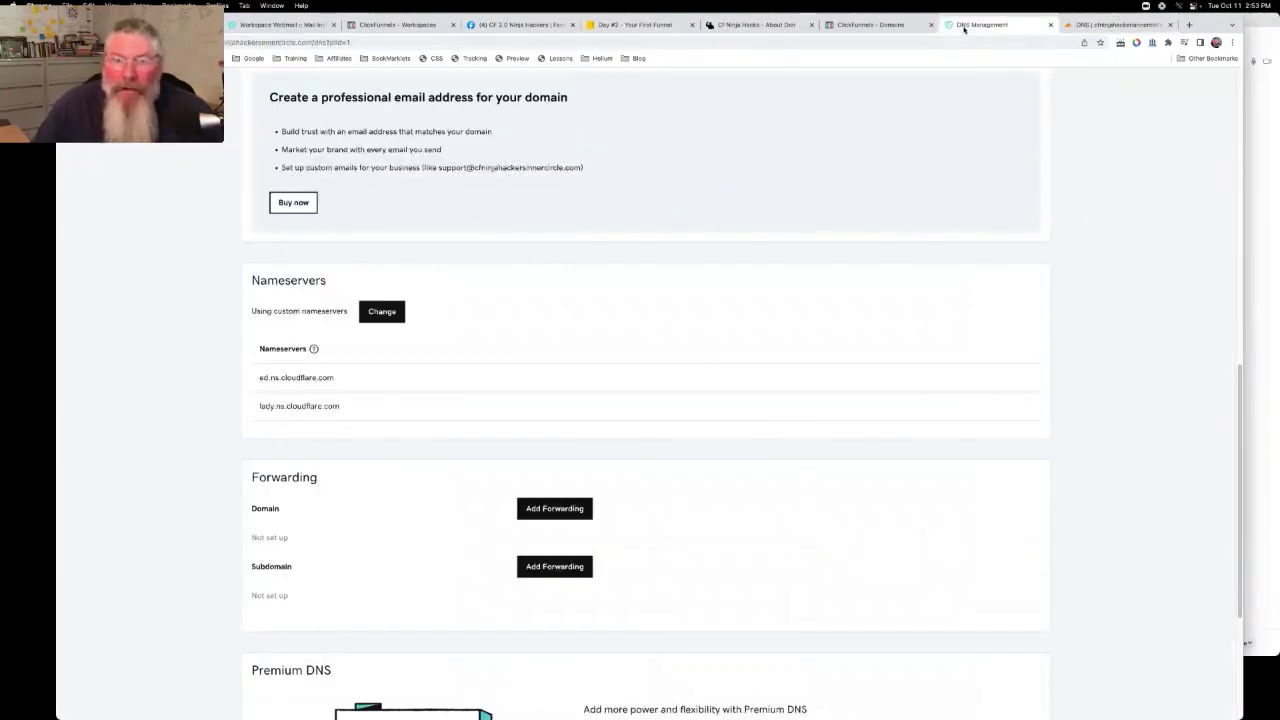
{"action": "left_click", "coordinate": [878, 25]}
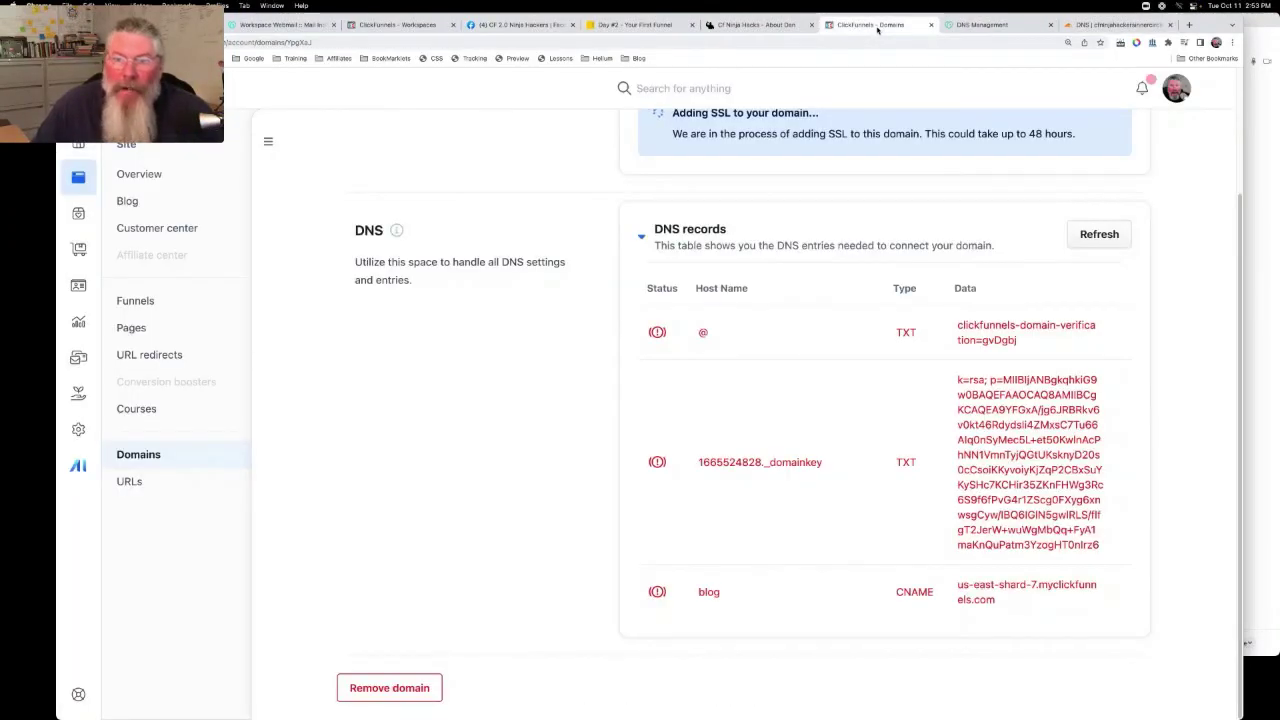
{"action": "left_click", "coordinate": [1099, 234]}
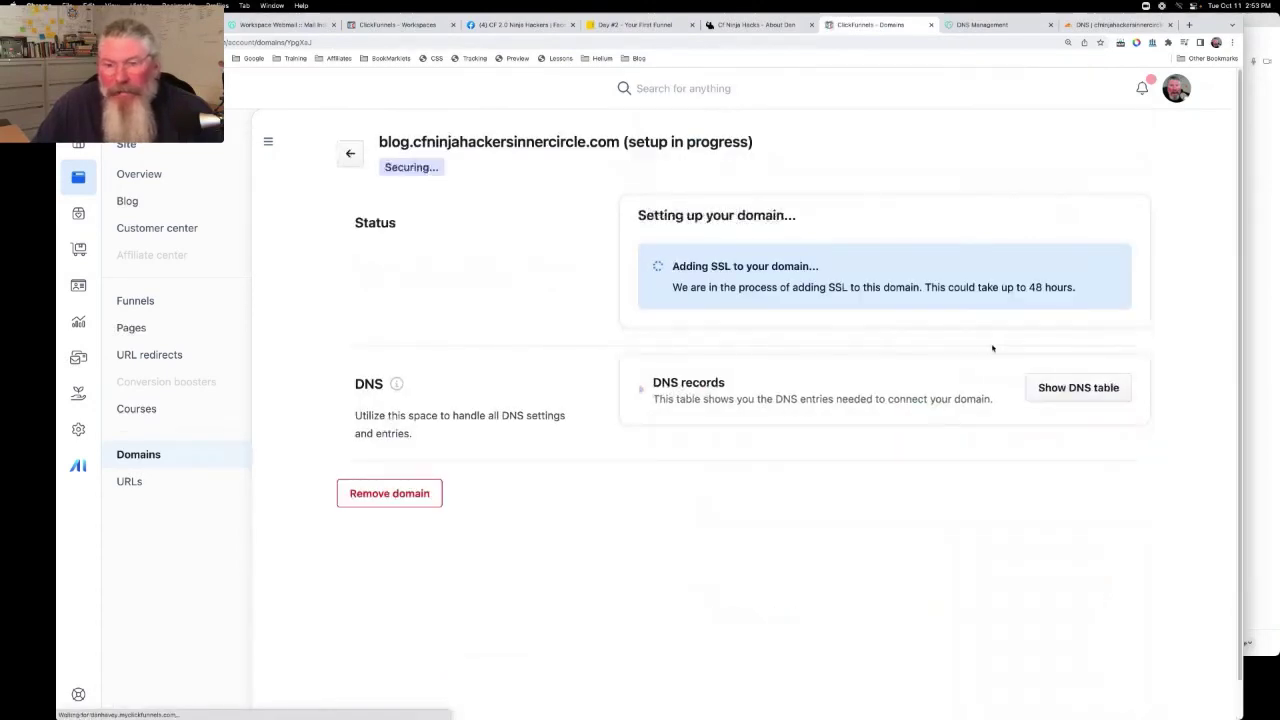
{"action": "left_click", "coordinate": [1066, 389]}
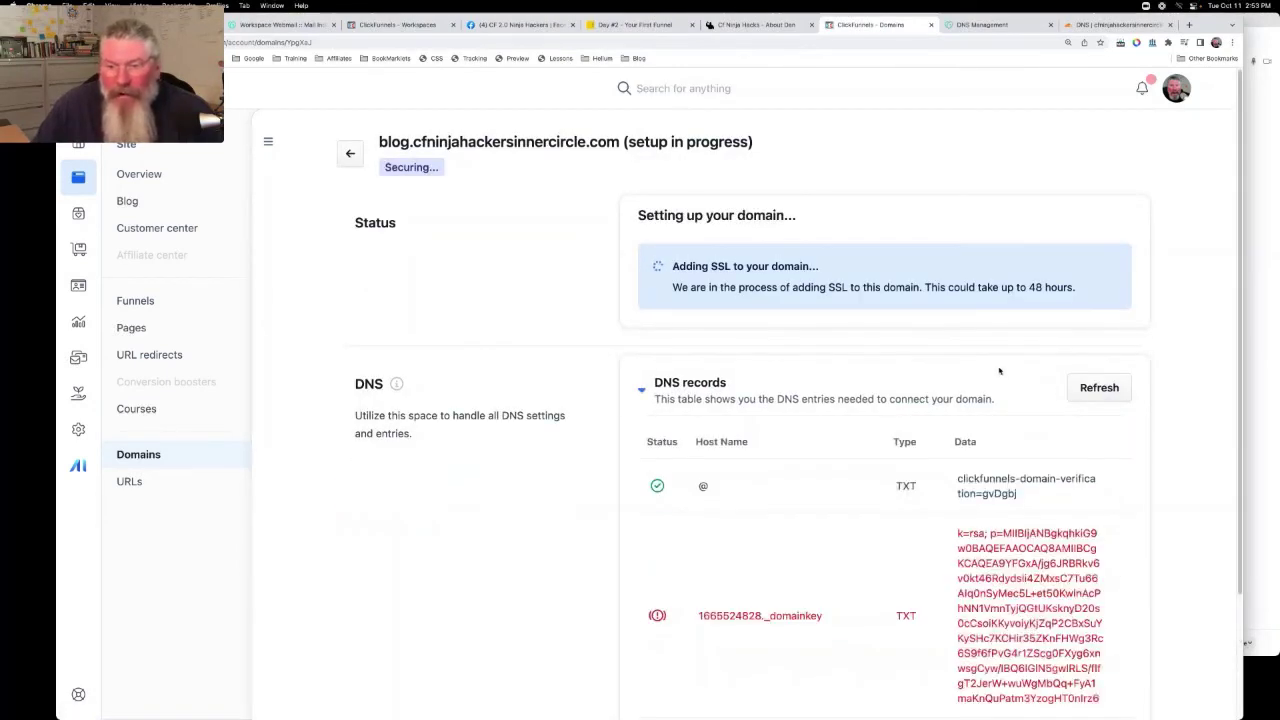
{"action": "scroll", "coordinate": [1000, 370], "scroll_direction": "down", "scroll_amount": 3}
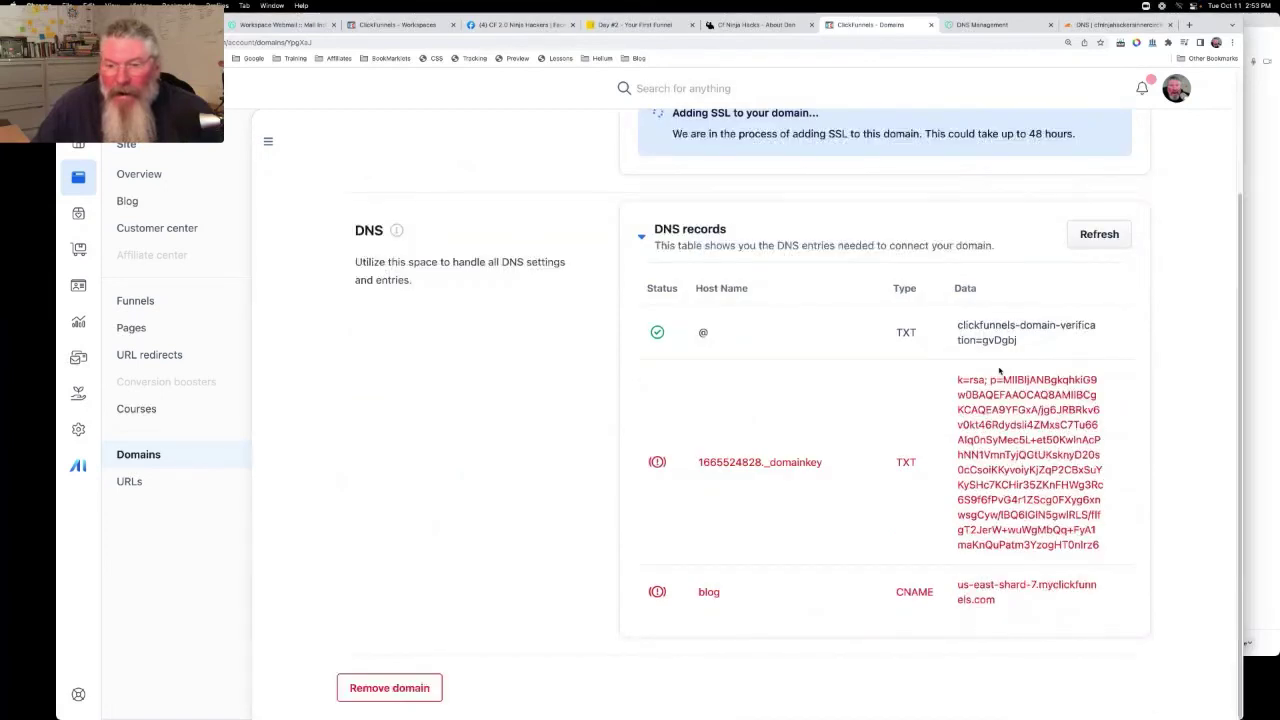
{"action": "left_click", "coordinate": [1100, 235]}
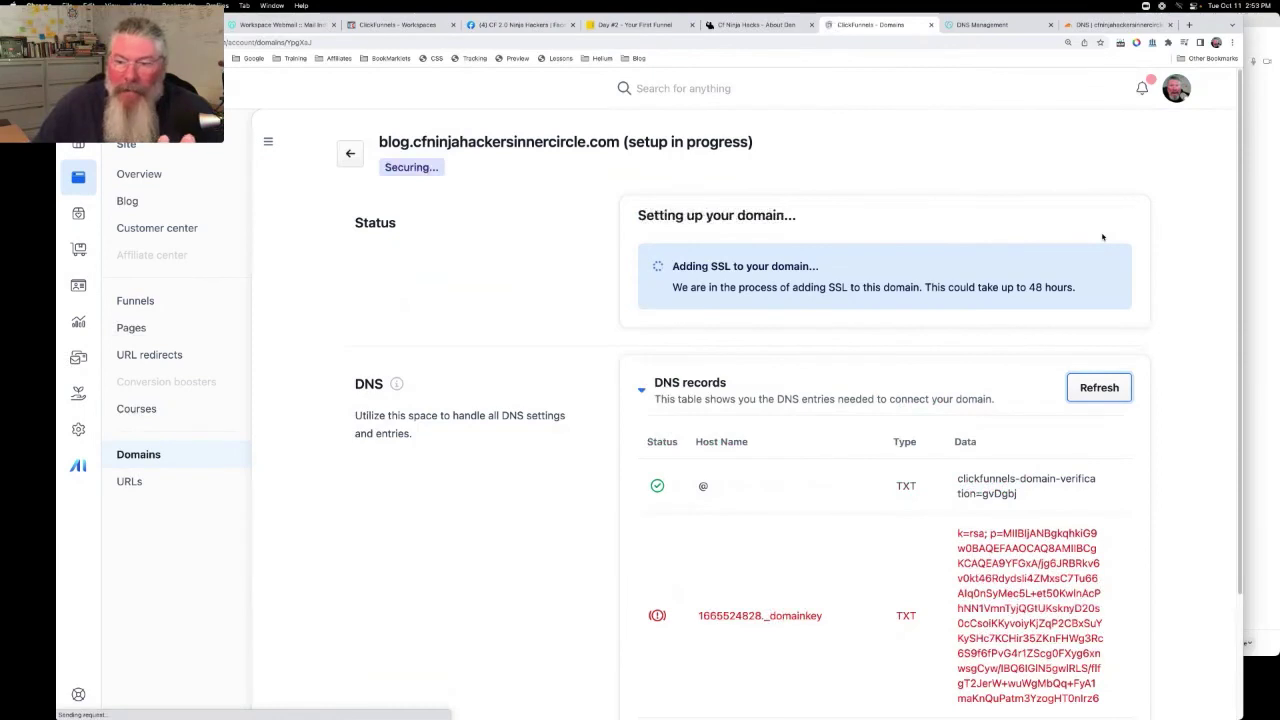
{"action": "left_click", "coordinate": [1054, 387]}
{"action": "scroll", "coordinate": [909, 500], "scroll_direction": "down", "scroll_amount": 3}
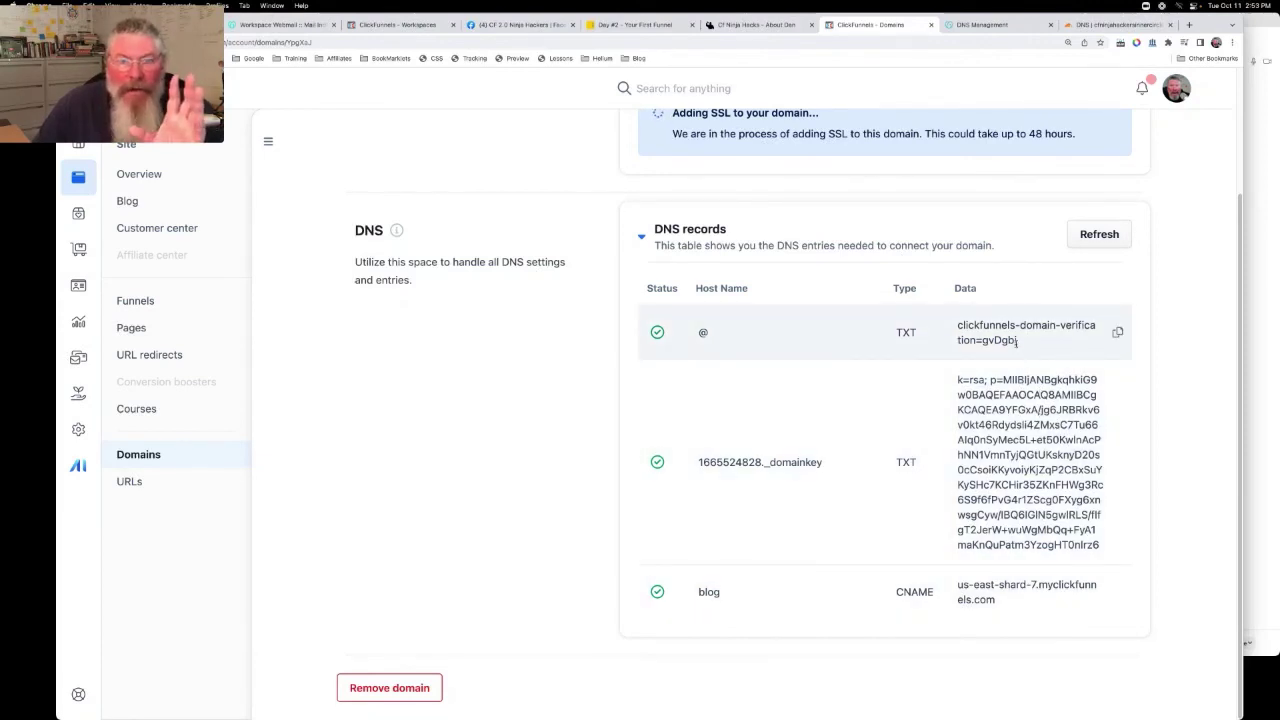
{"action": "scroll", "coordinate": [1017, 341], "scroll_direction": "up", "scroll_amount": 2}
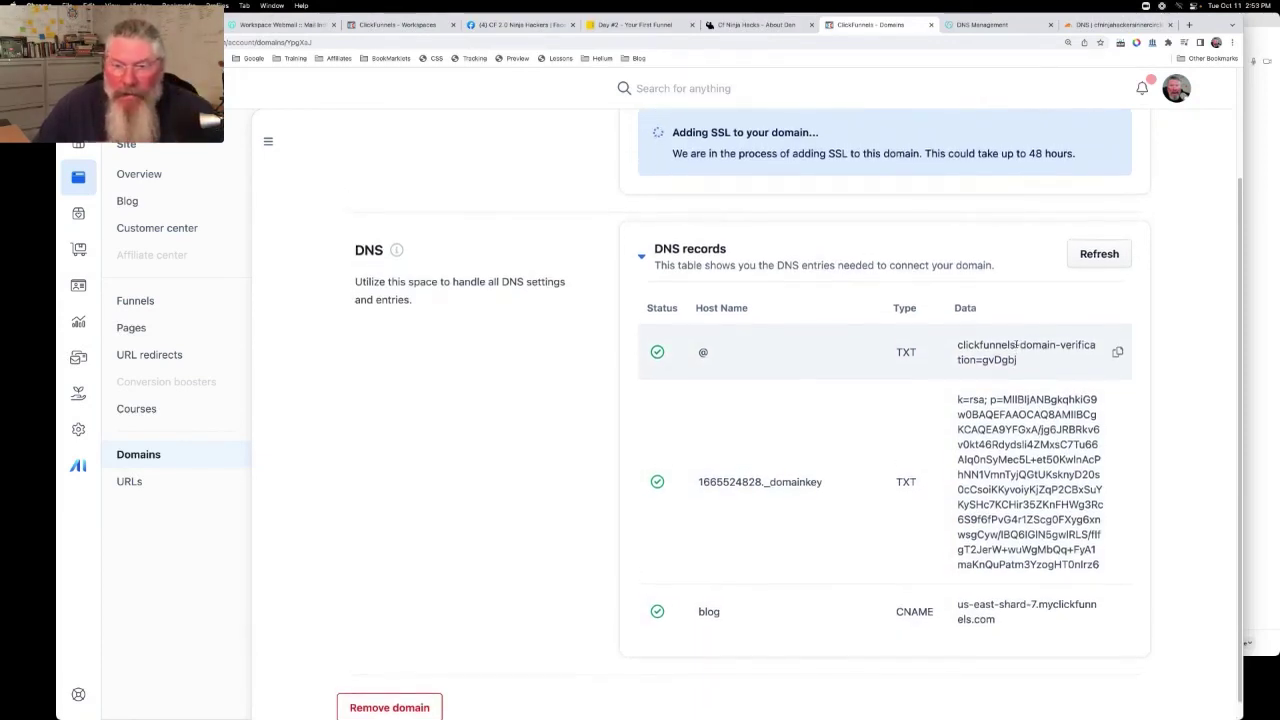
{"action": "scroll", "coordinate": [1016, 343], "scroll_direction": "up", "scroll_amount": 2}
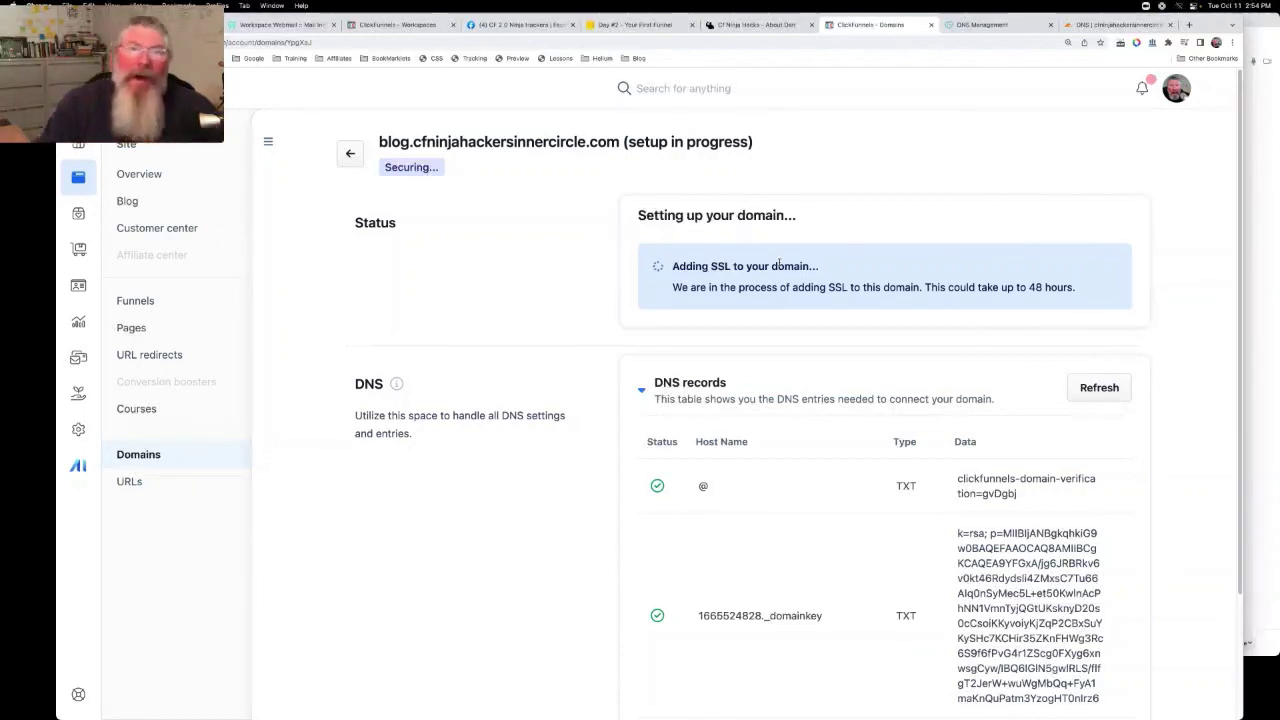
Check blog.cfninjahackersinnercircle.com's domain settings, then return to the Domains list showing it Securing
{"action": "left_click", "coordinate": [350, 153]}
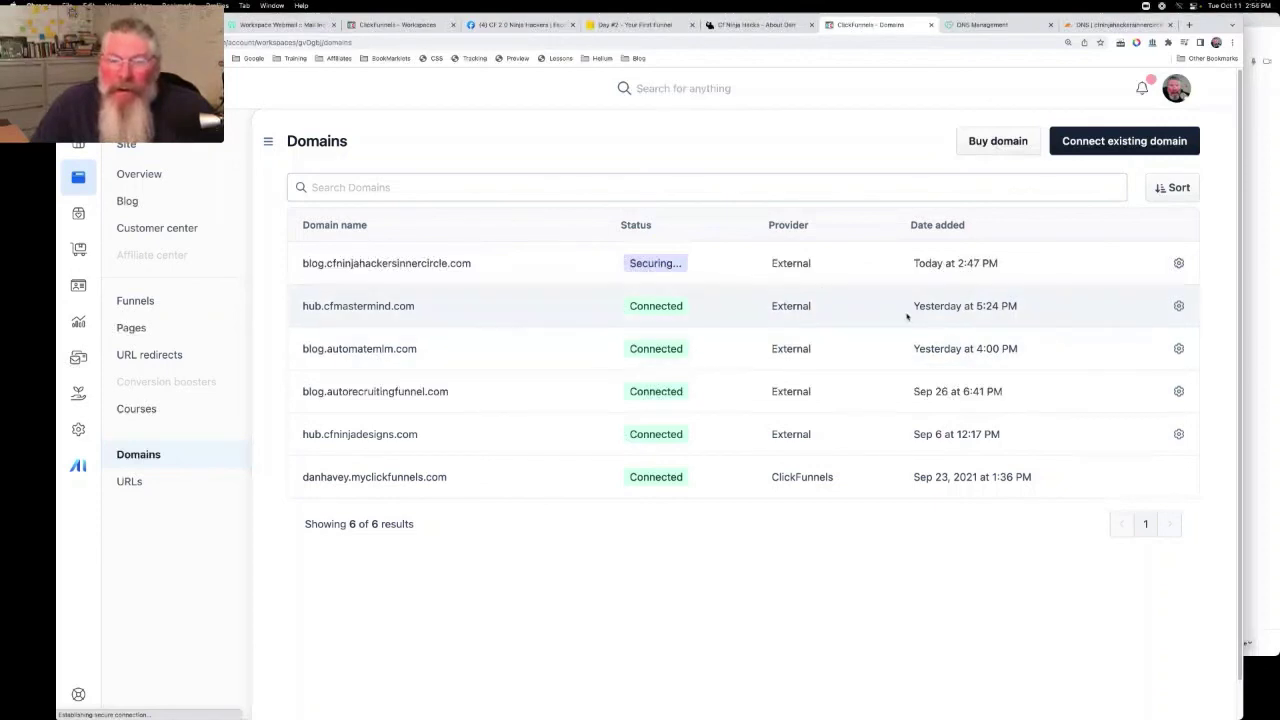
{"action": "left_click", "coordinate": [1180, 265]}
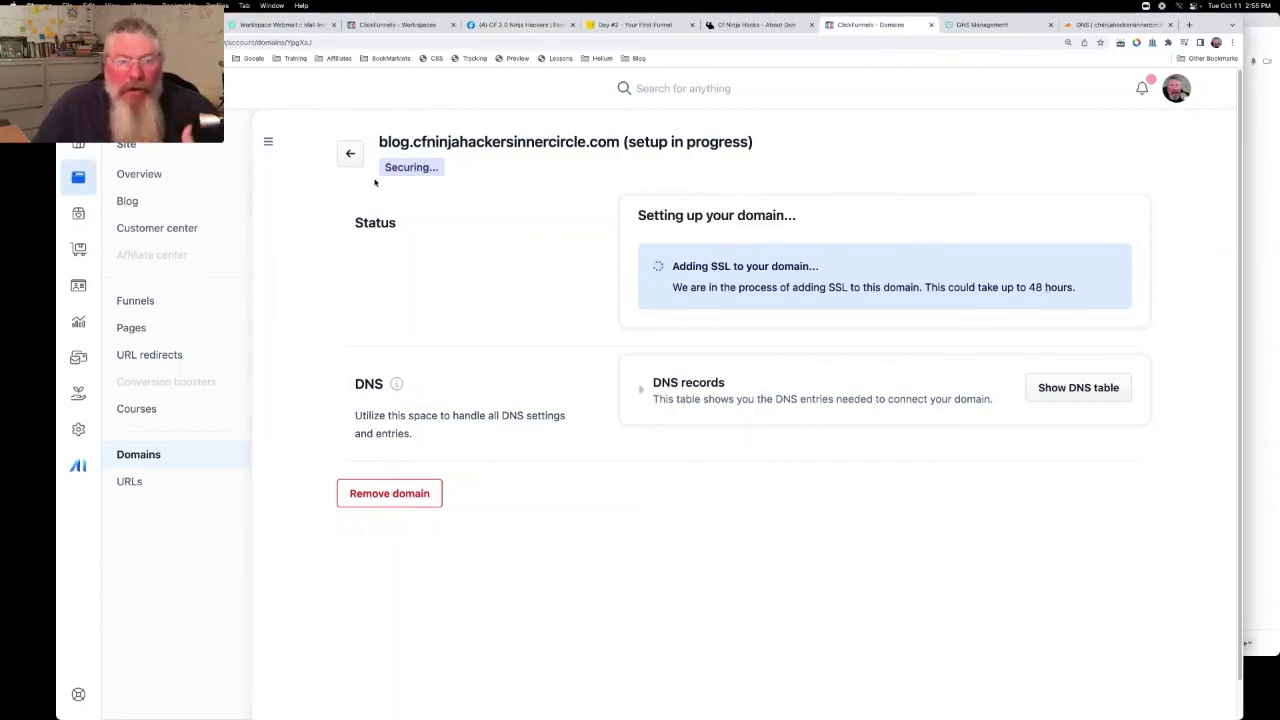
{"action": "left_click", "coordinate": [351, 154]}
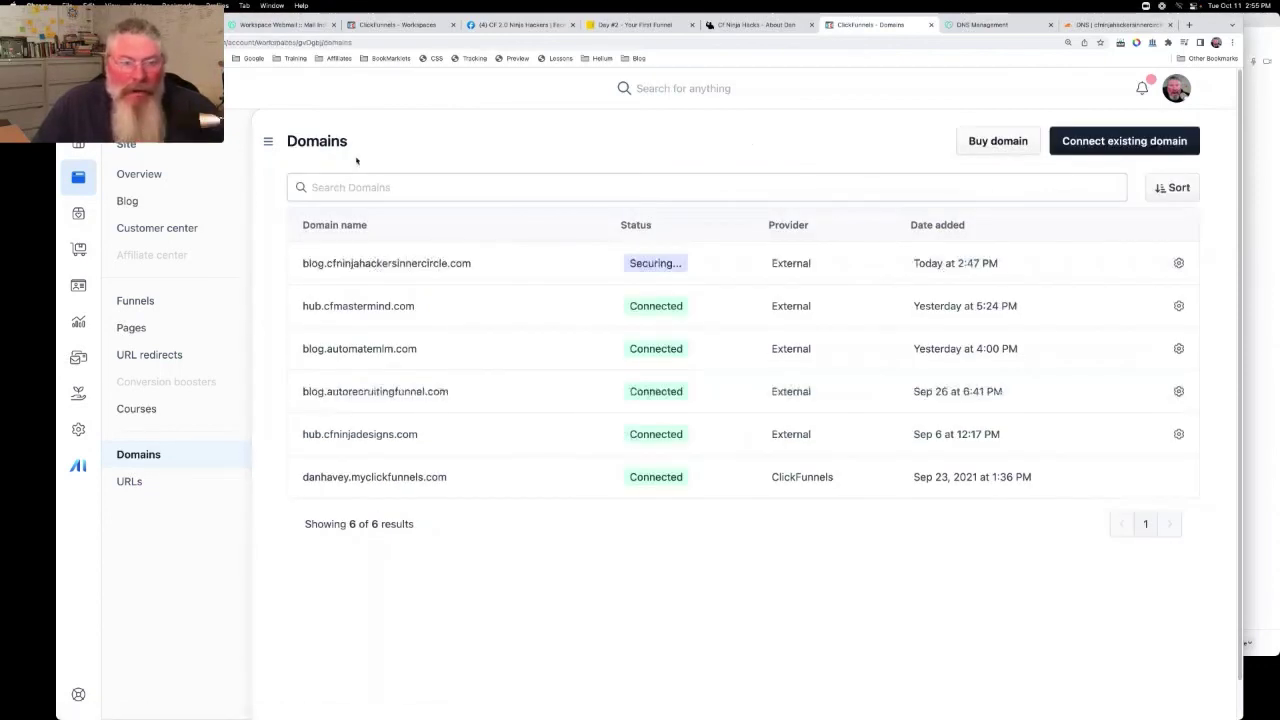